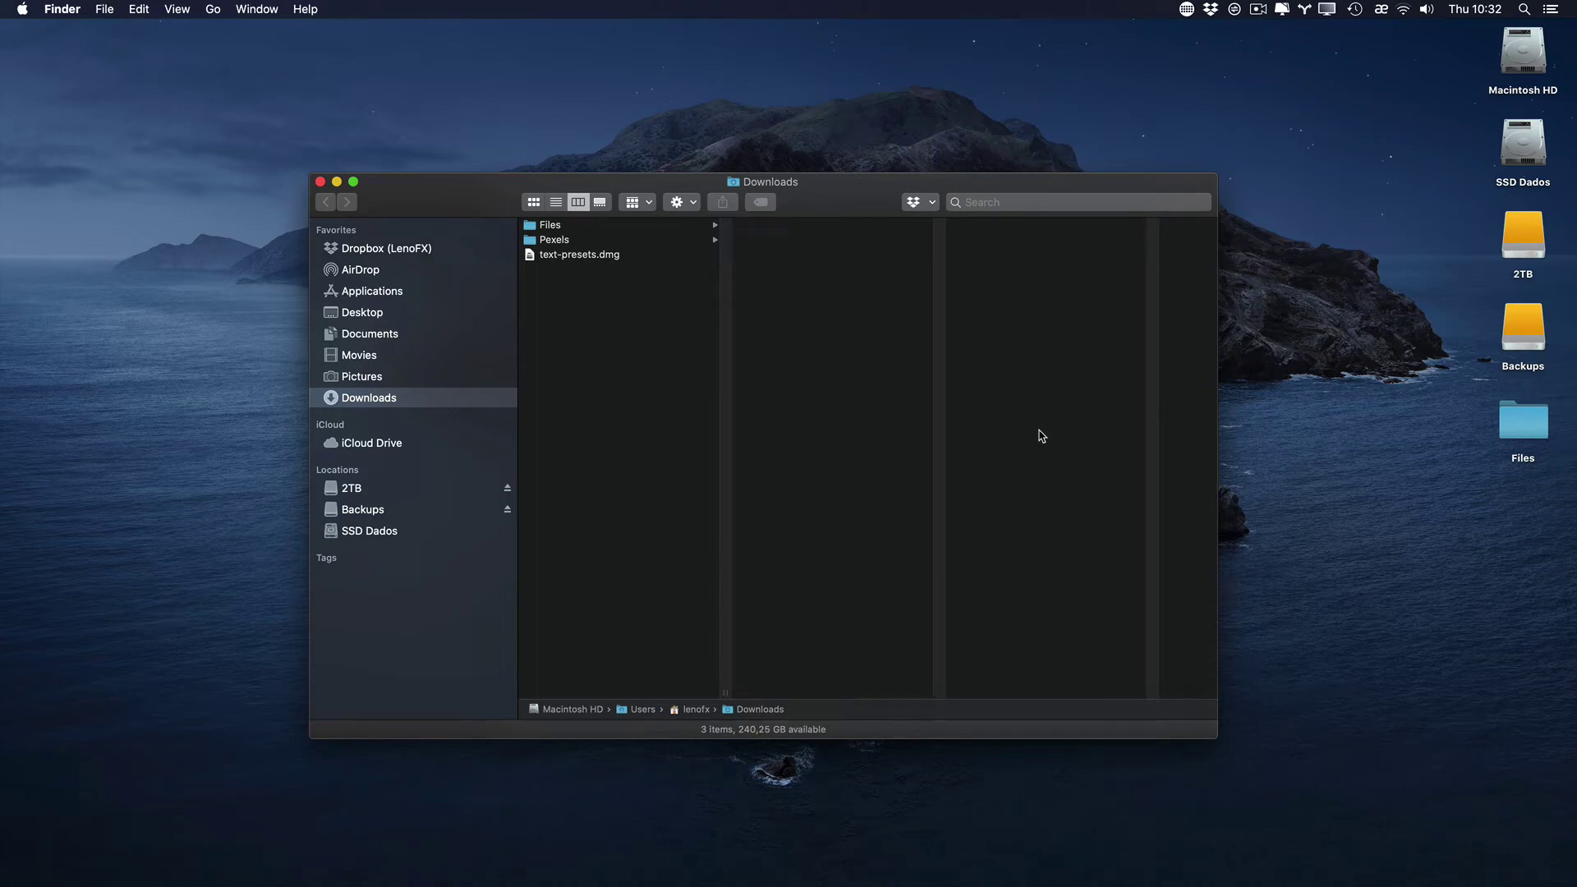
Step: Open text-presets.dmg and install Text Presets 2.1.pkg, keeping the installer afterwards
{"action": "left_click", "coordinate": [616, 257]}
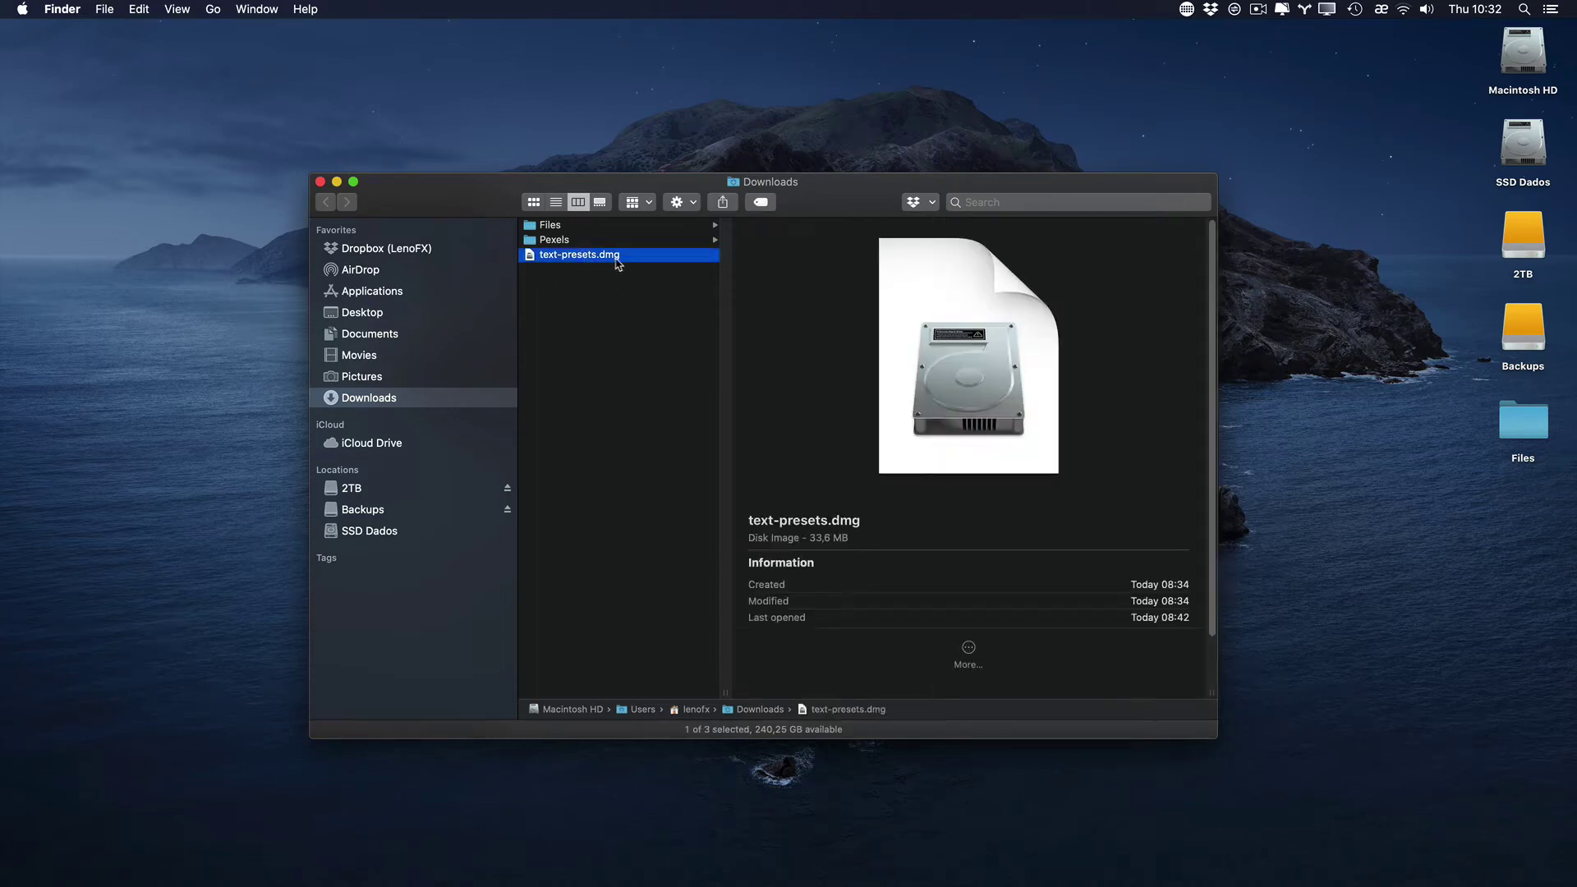
{"action": "double_click", "coordinate": [604, 256]}
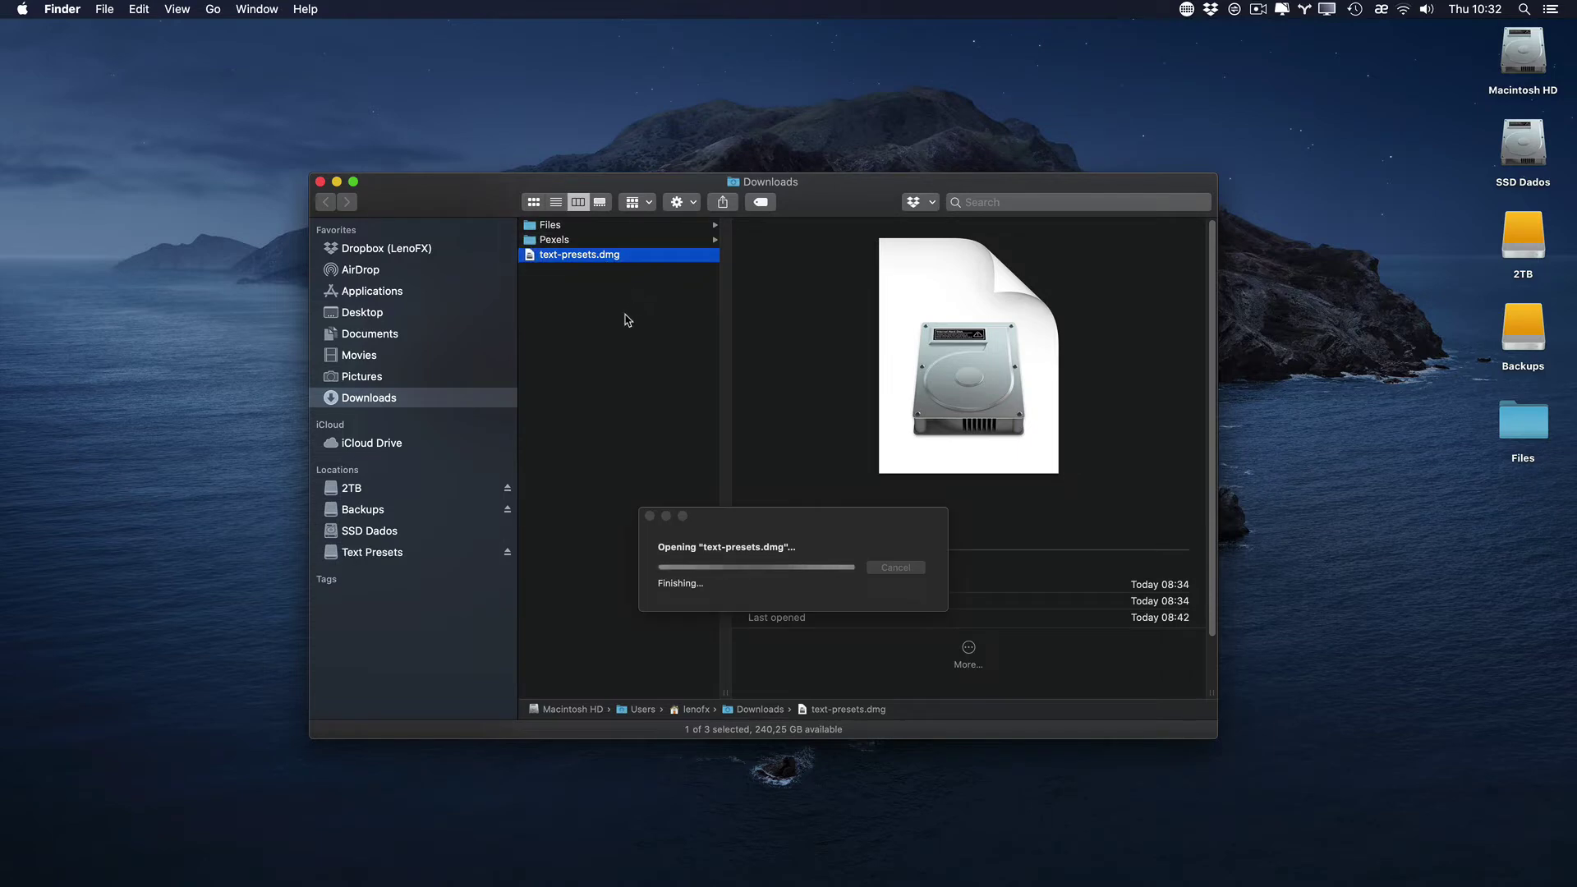
{"action": "left_click_drag", "start_coordinate": [488, 102], "coordinate": [859, 209]}
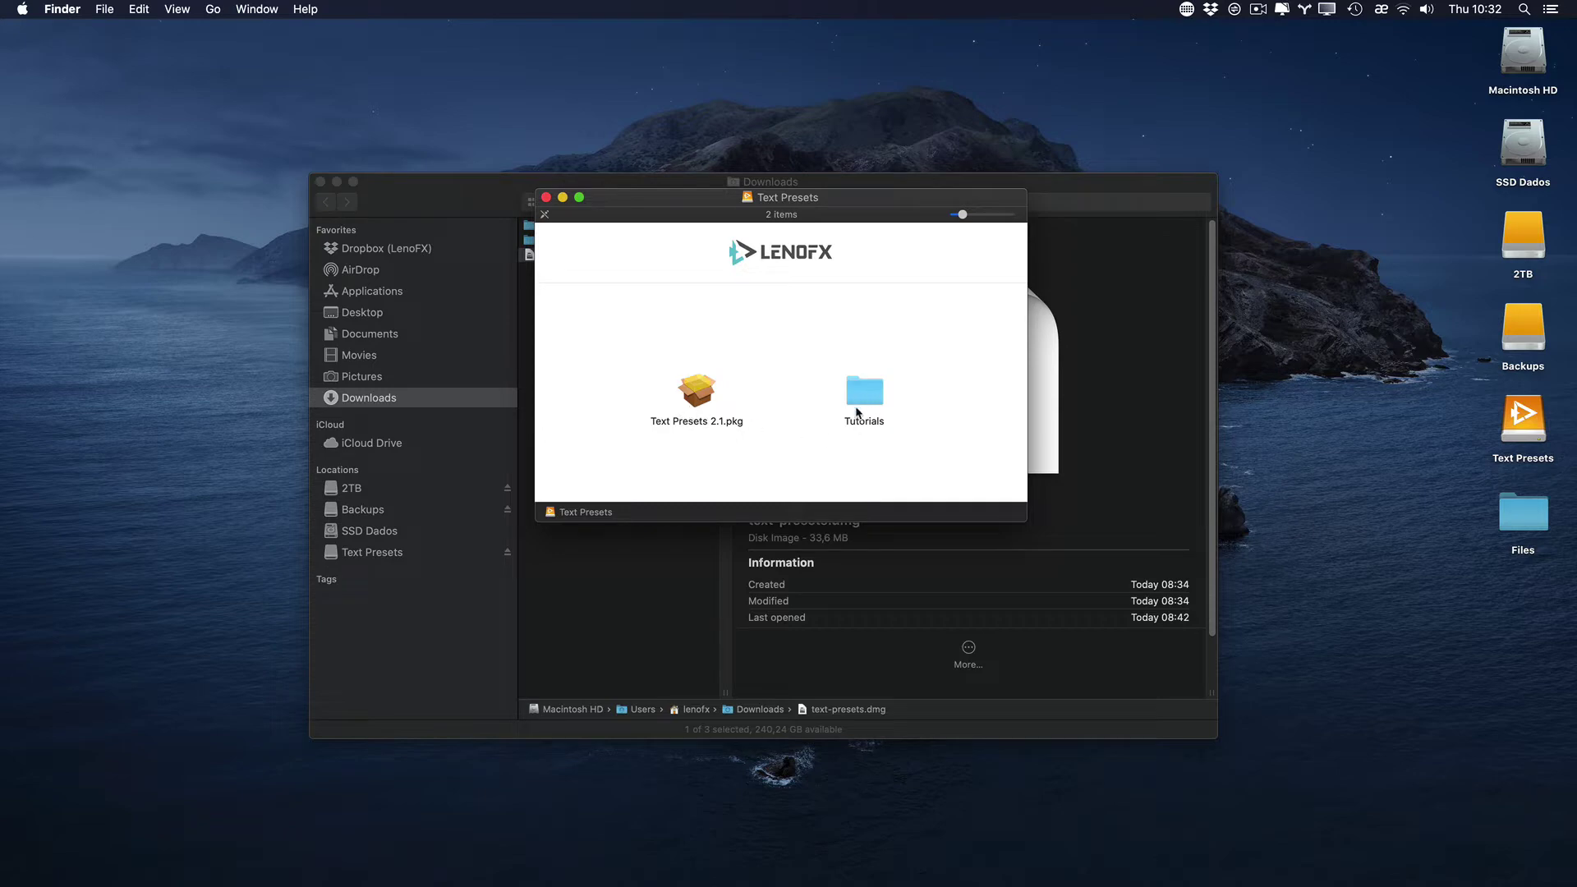
{"action": "double_click", "coordinate": [725, 402]}
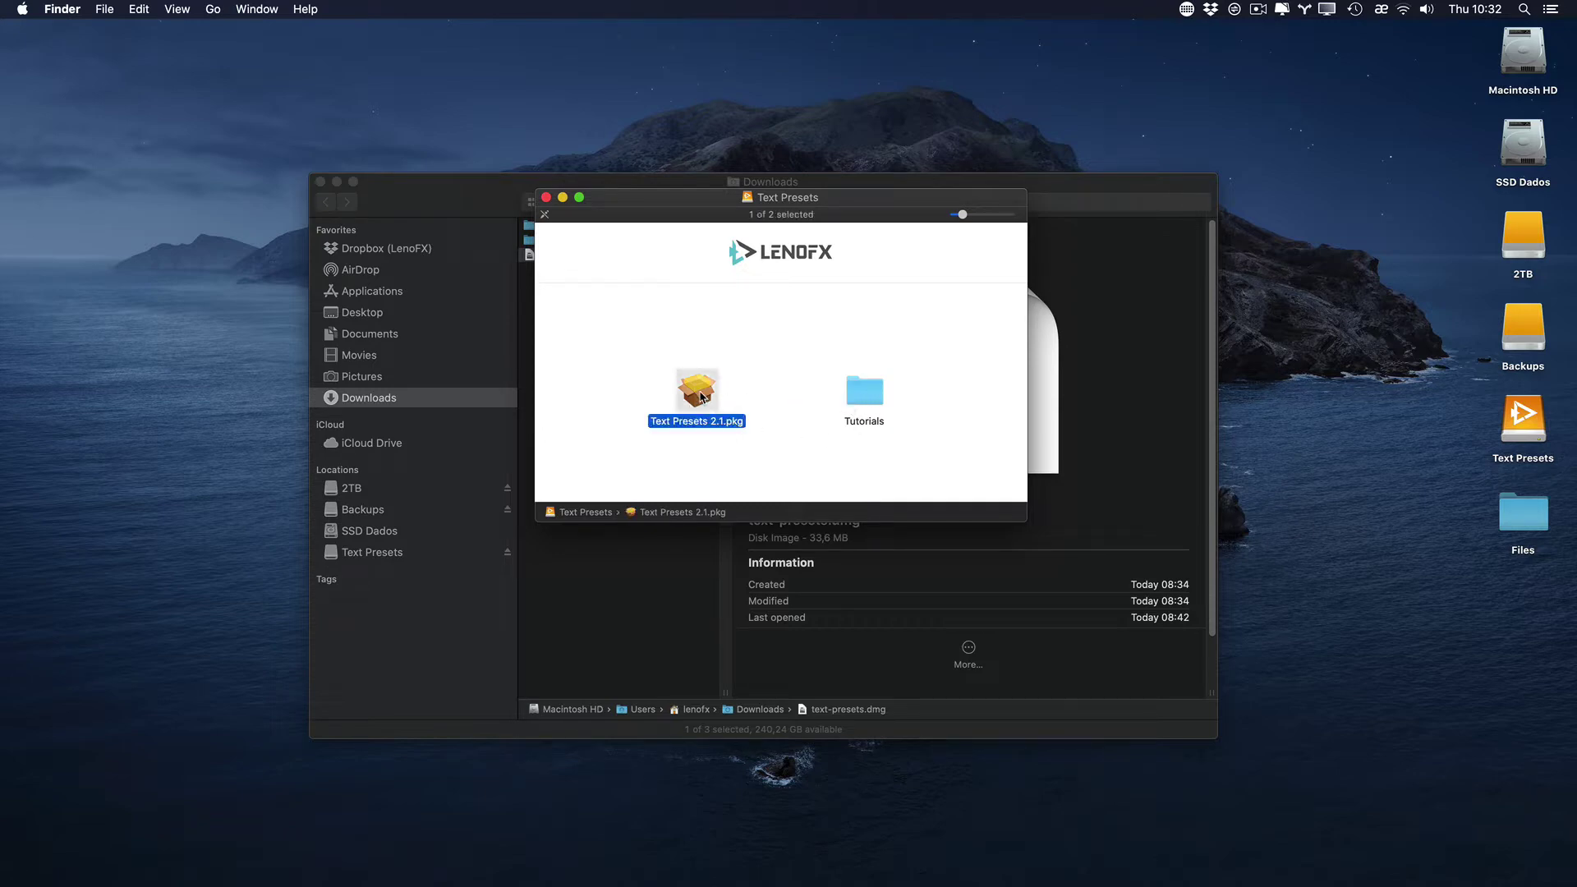
{"action": "left_click", "coordinate": [993, 541]}
{"action": "left_click", "coordinate": [992, 542]}
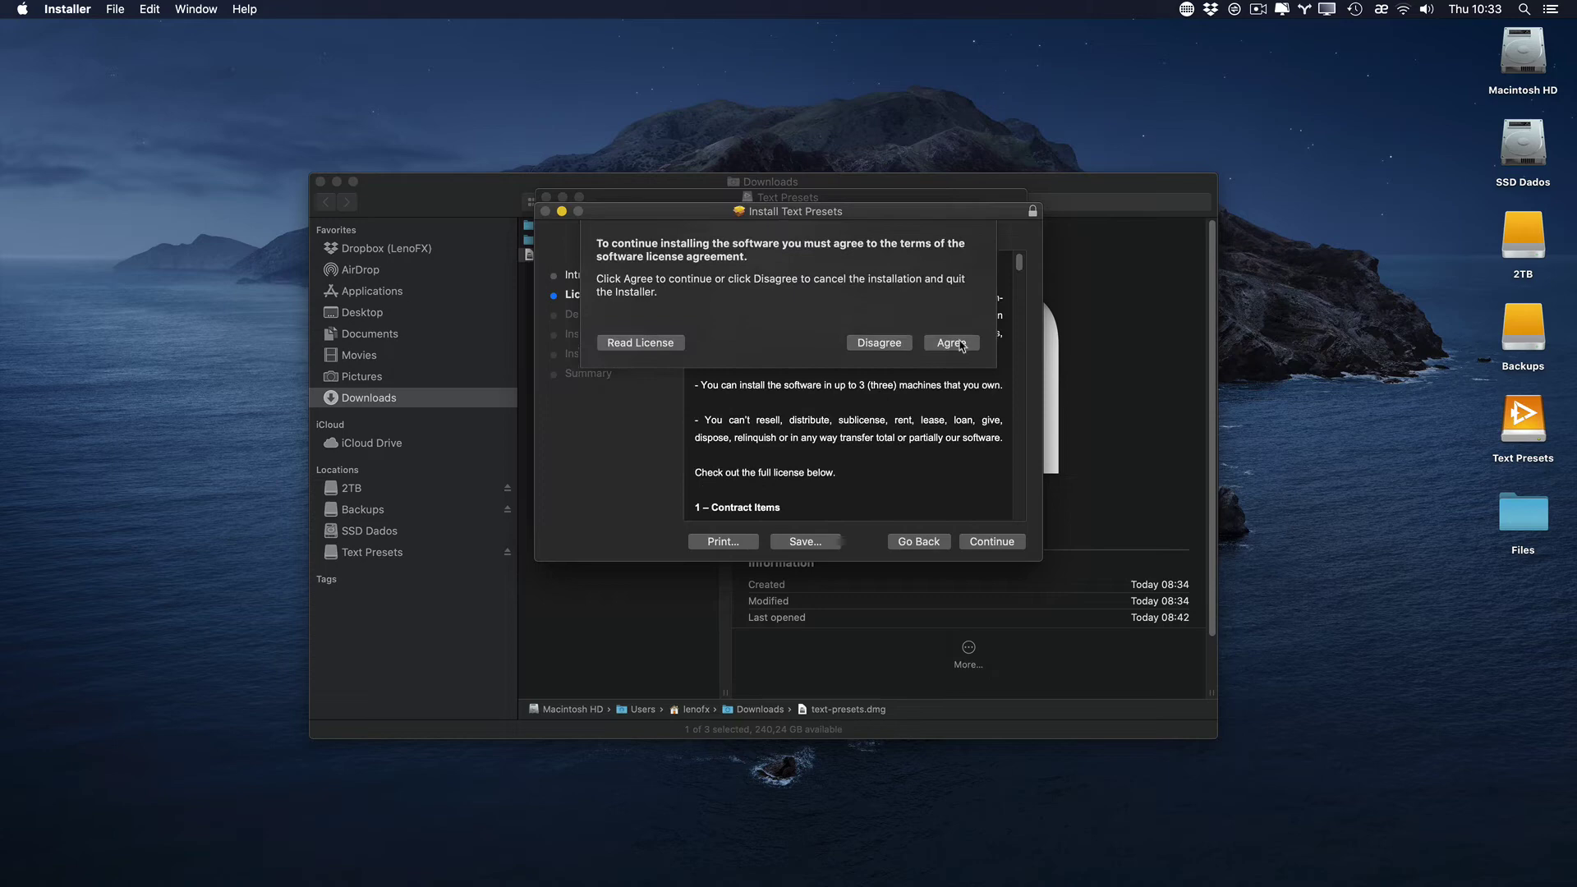
{"action": "left_click", "coordinate": [953, 339]}
{"action": "left_click", "coordinate": [992, 542]}
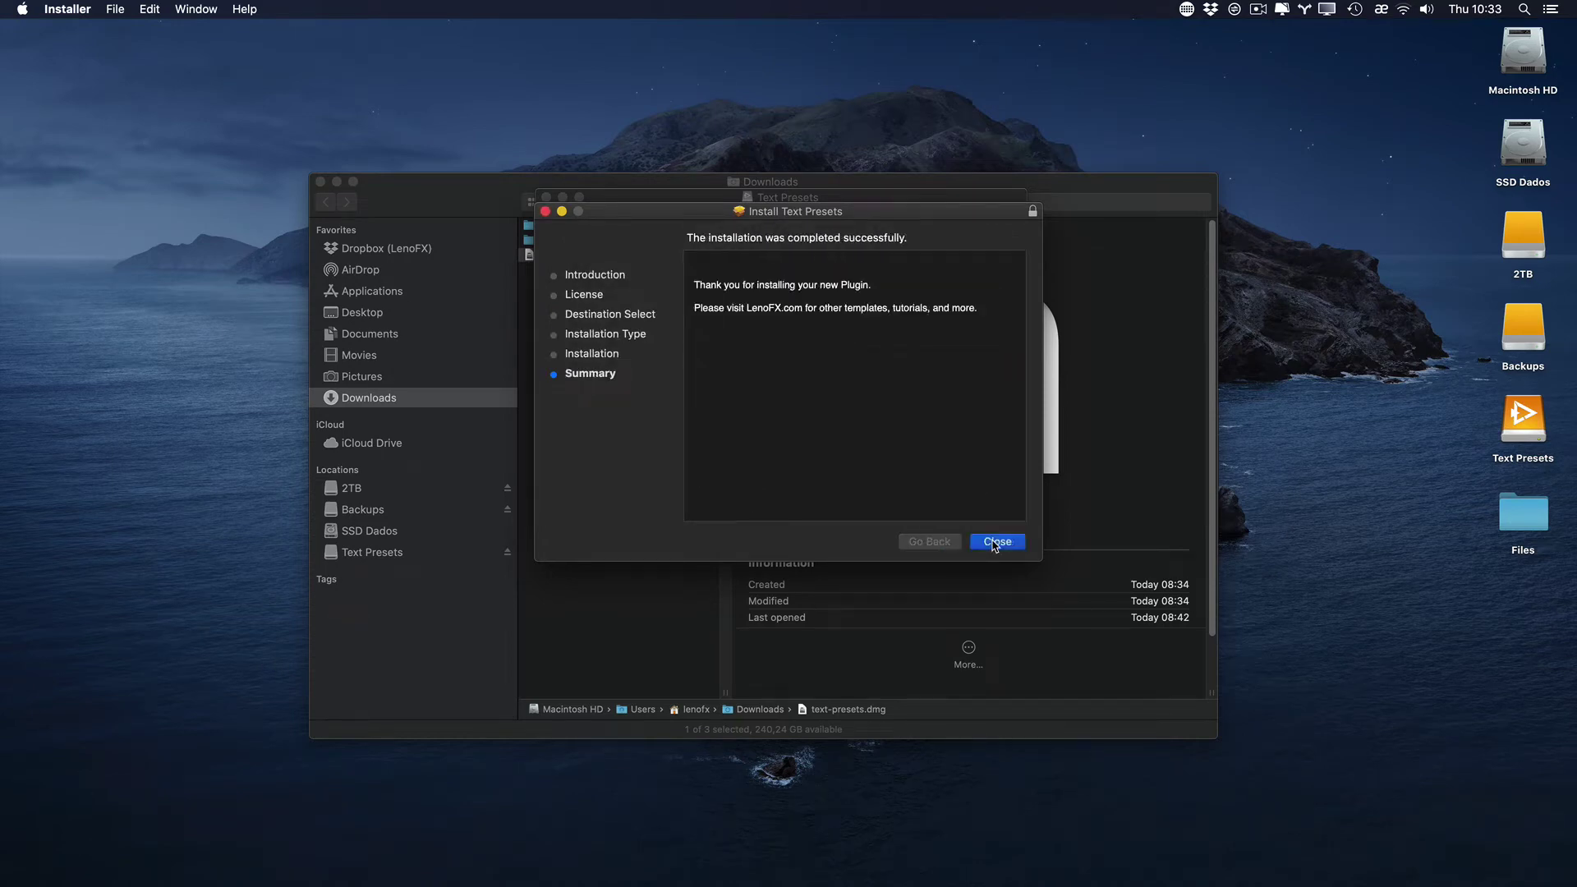
{"action": "left_click", "coordinate": [996, 543]}
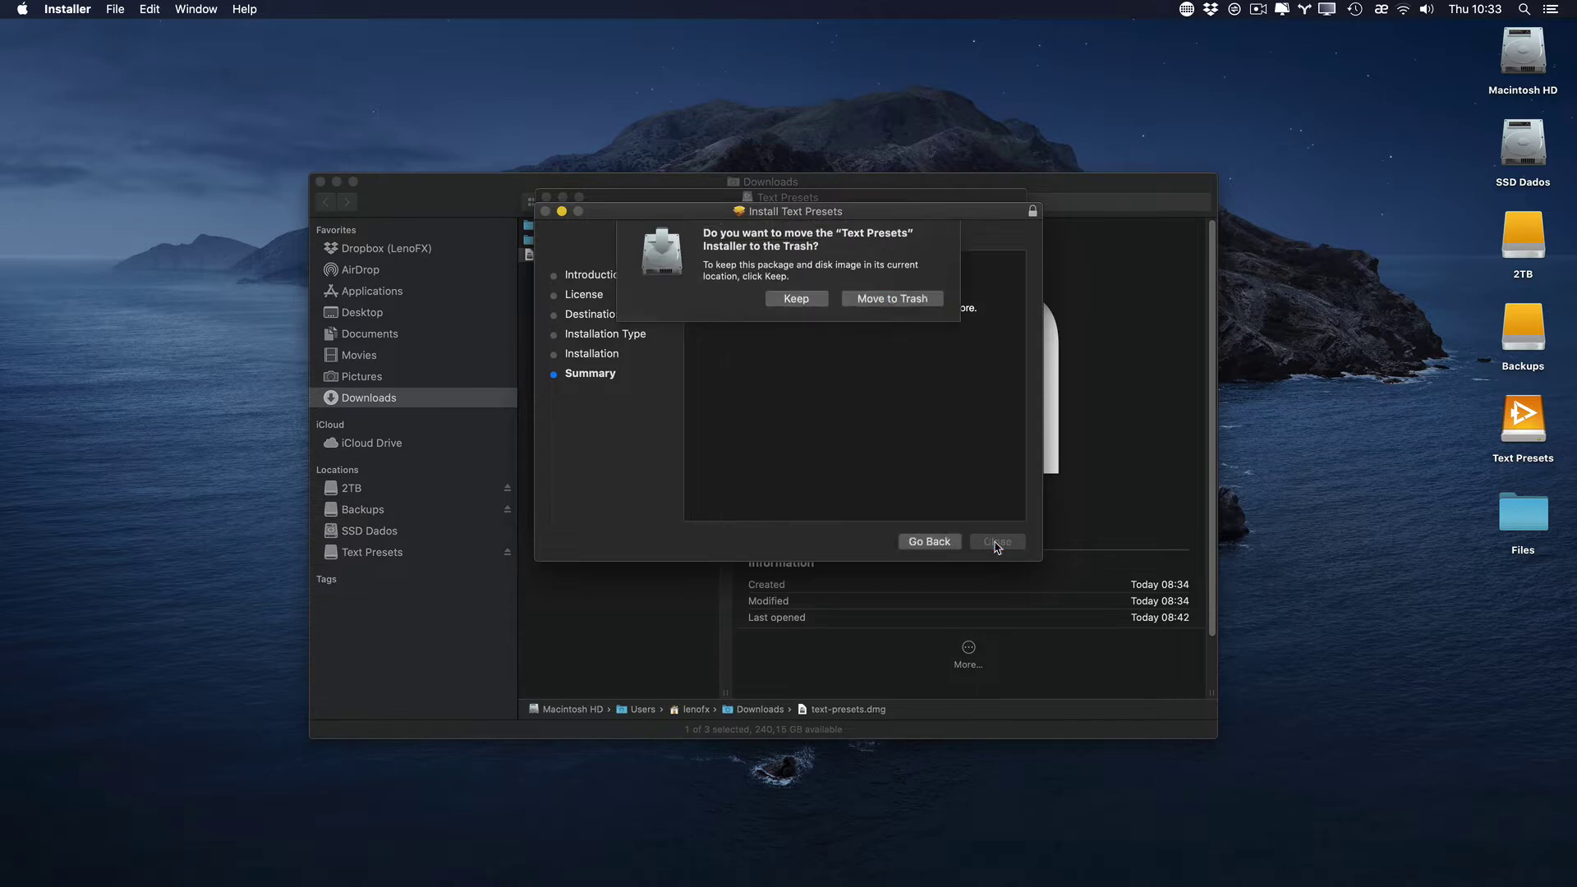
{"action": "left_click", "coordinate": [796, 307]}
Step: Close and eject the Text Presets volume, then launch Final Cut Pro
{"action": "left_click", "coordinate": [547, 198]}
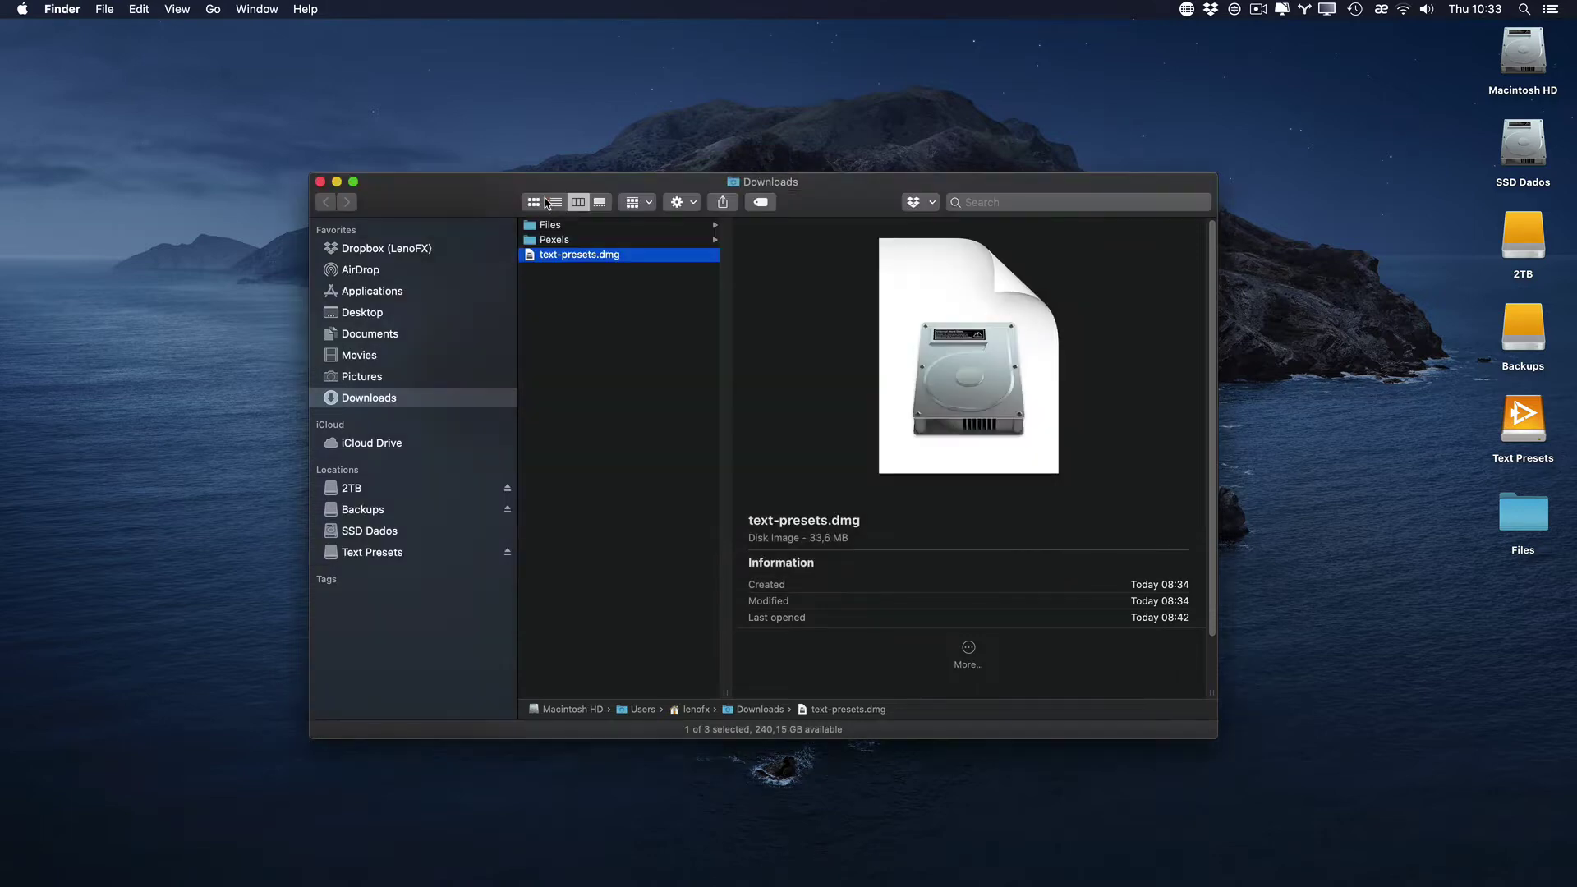
{"action": "left_click", "coordinate": [1524, 423]}
{"action": "right_click", "coordinate": [1524, 423]}
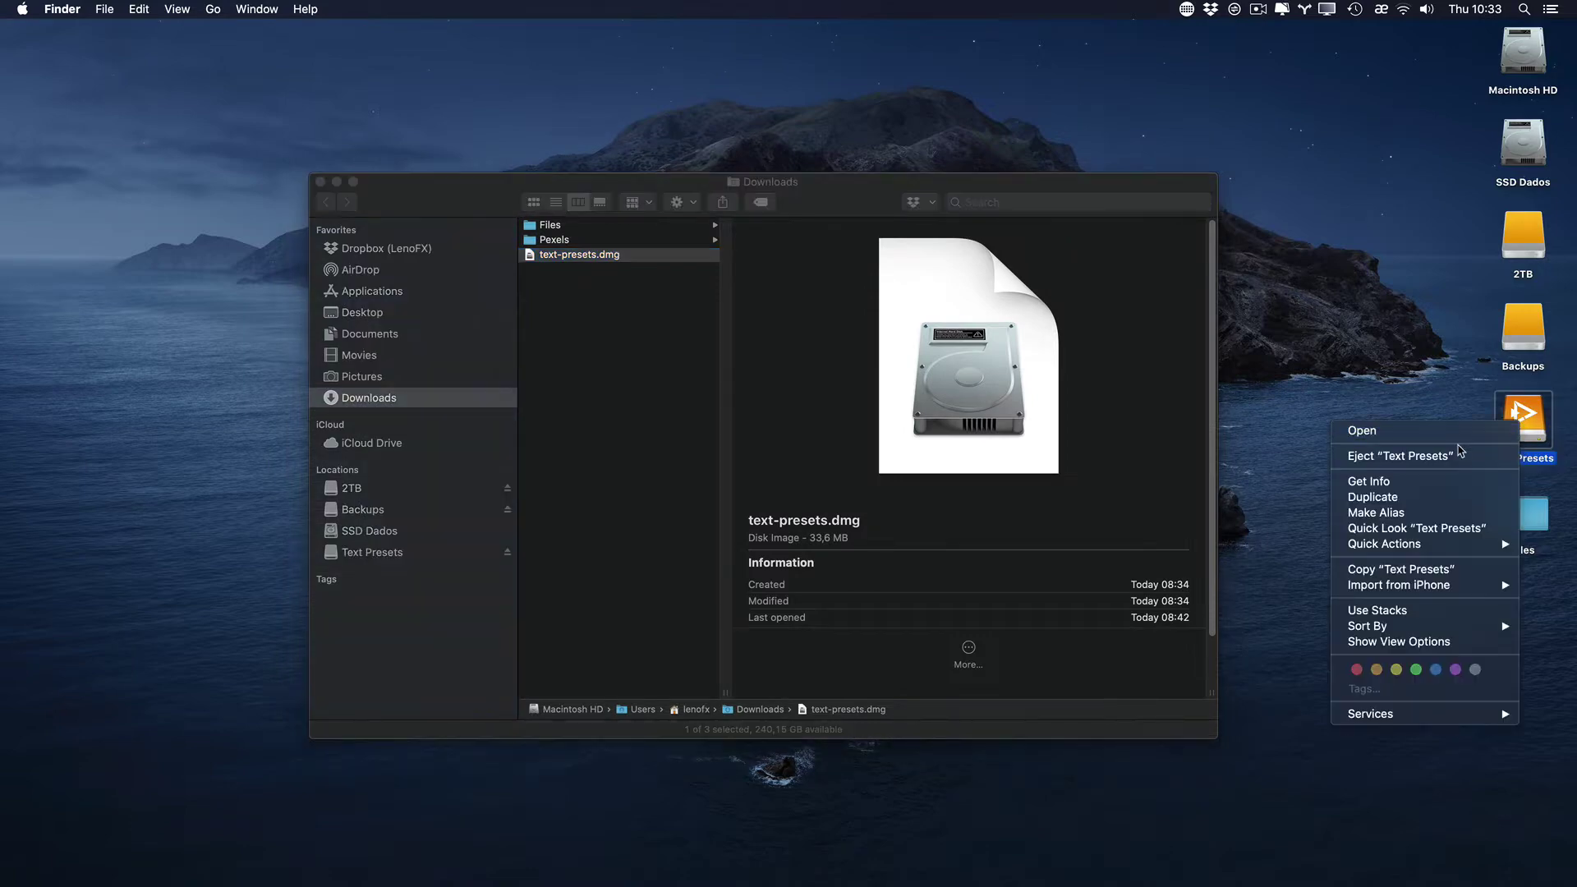
{"action": "left_click", "coordinate": [1453, 452]}
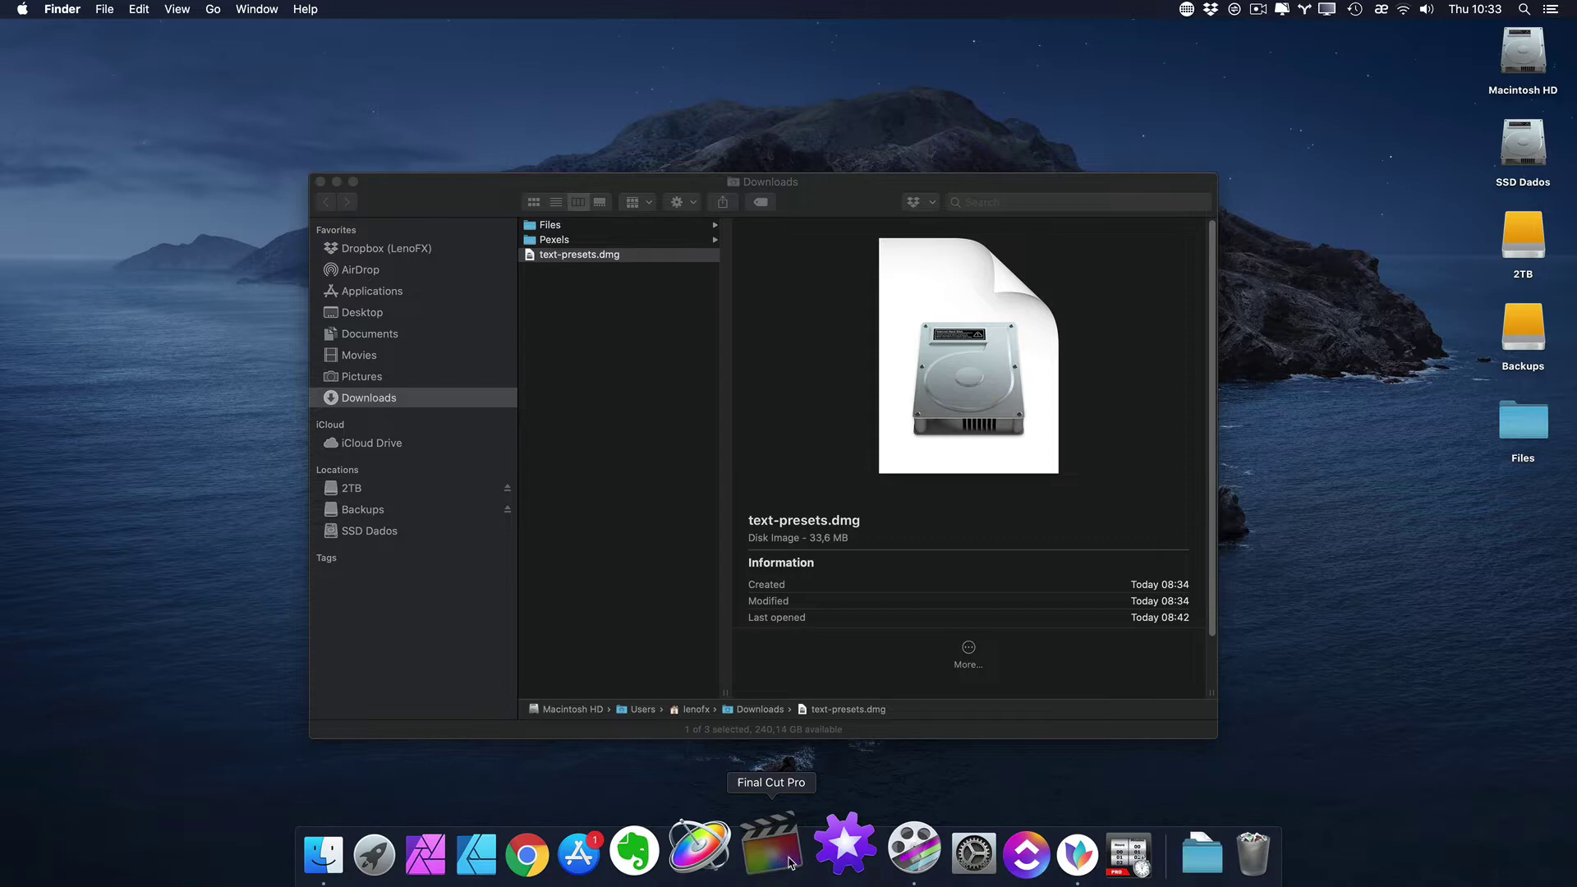
{"action": "left_click", "coordinate": [790, 860]}
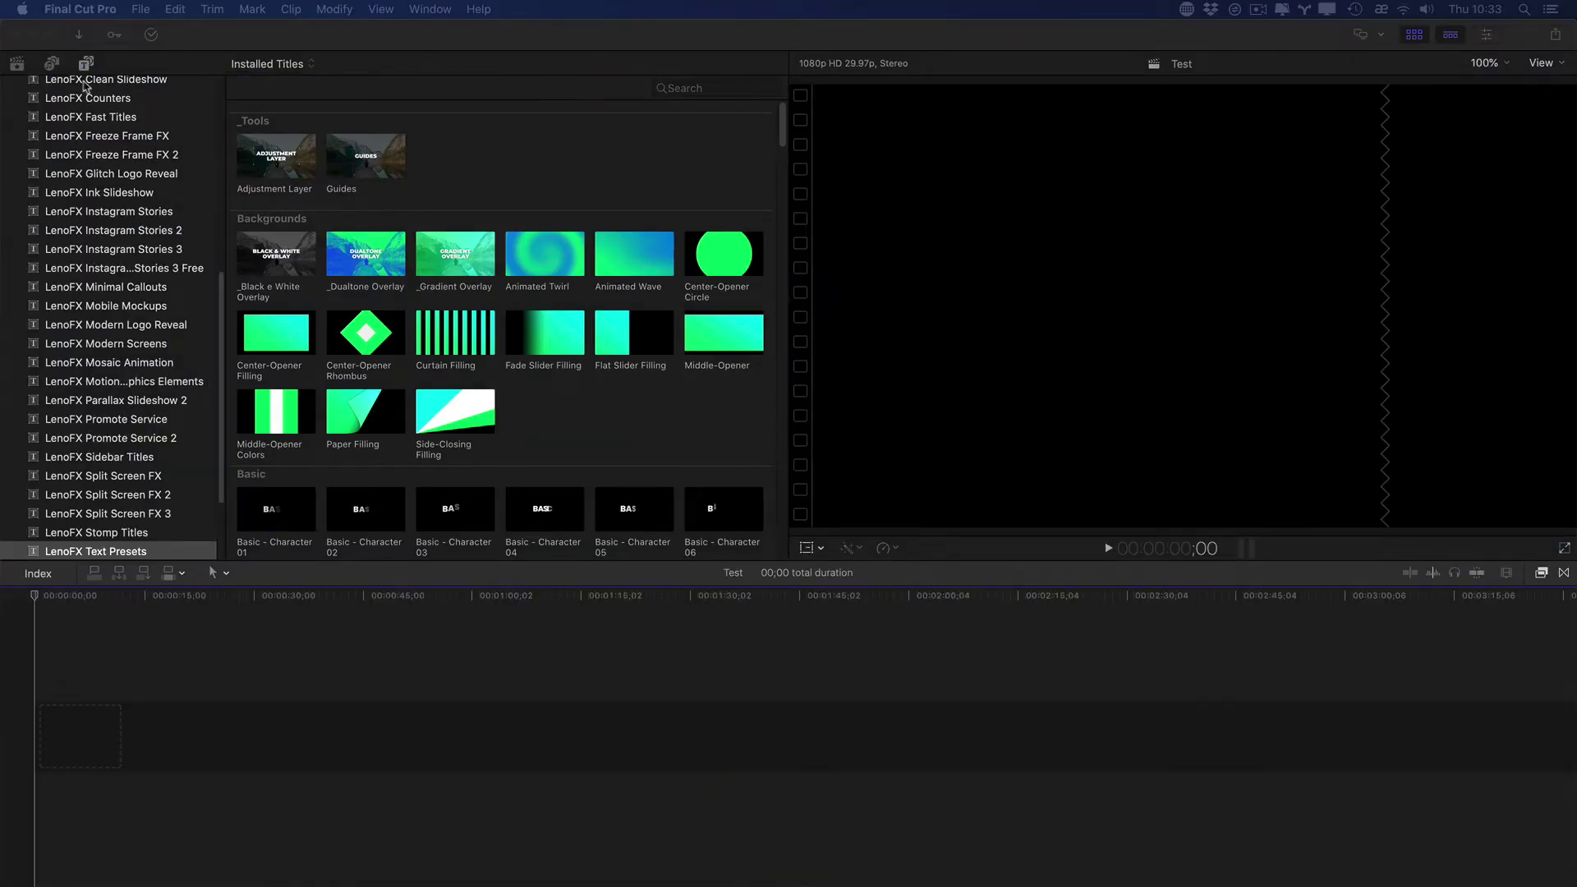
Step: Skim the LenoFX Text Presets titles from Basic through Bounce, Glitch, Impact to Miscellaneous Distortion
{"action": "left_click", "coordinate": [86, 64]}
{"action": "left_click", "coordinate": [87, 66]}
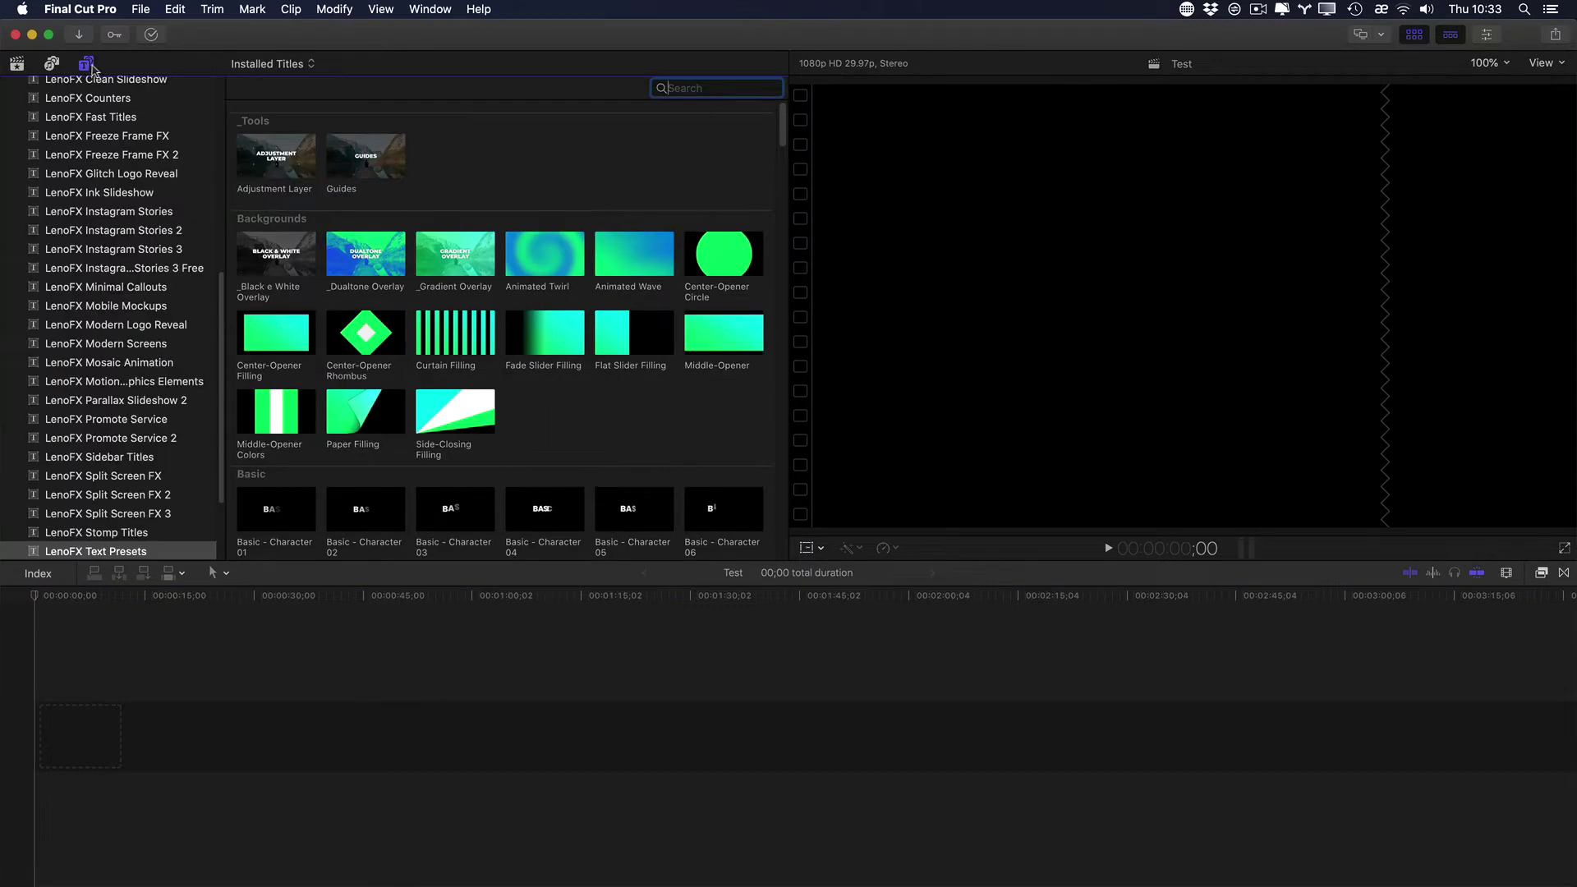
{"action": "scroll", "coordinate": [113, 164], "scroll_direction": "down", "scroll_amount": 3}
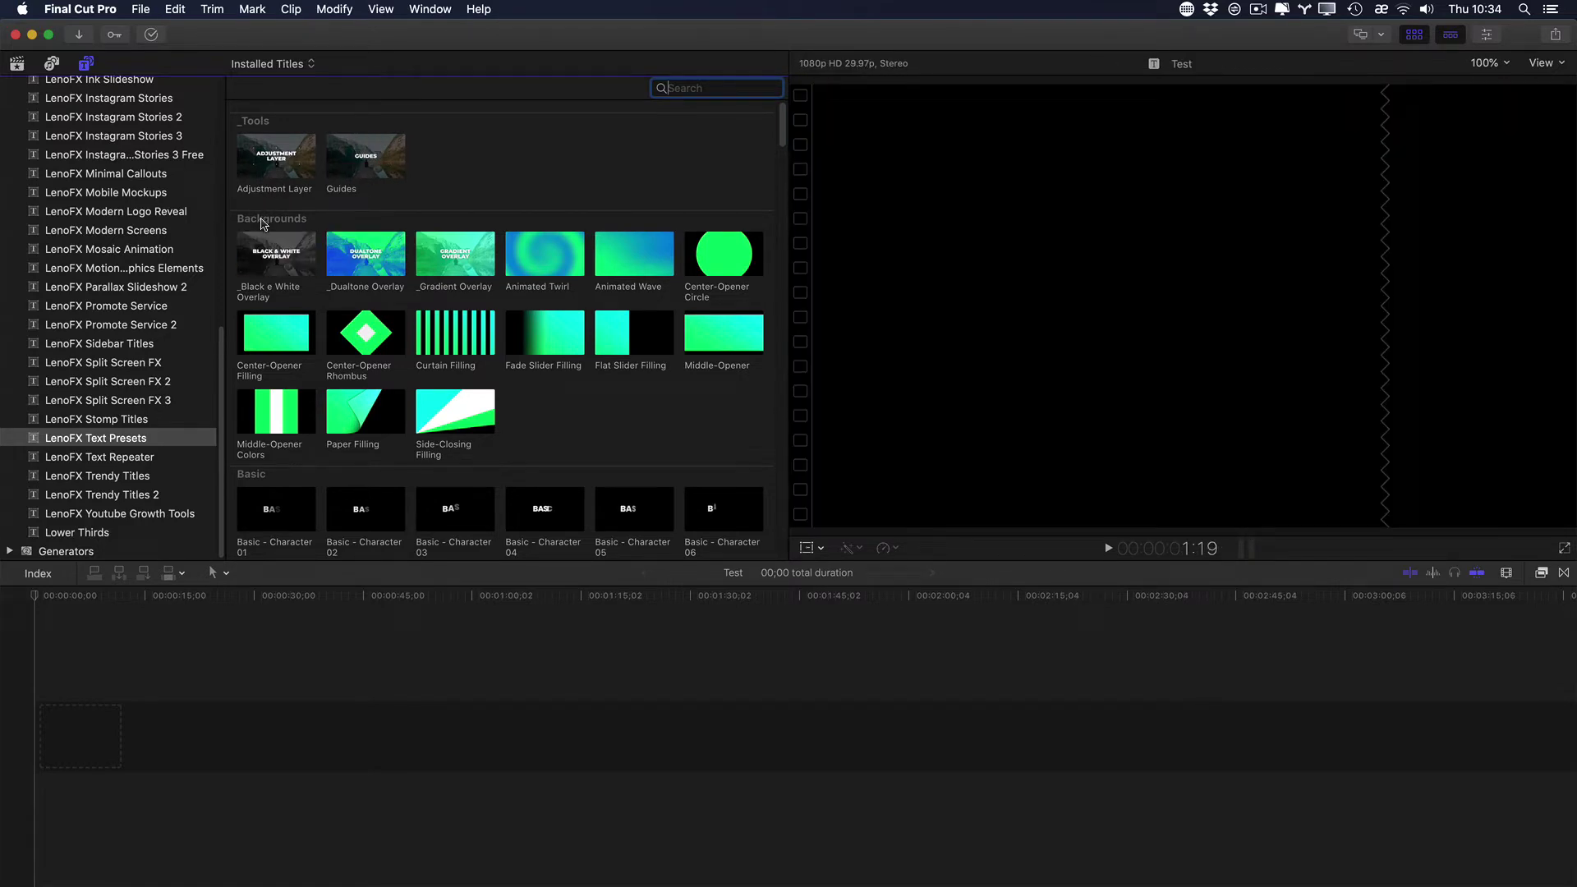
{"action": "scroll", "coordinate": [286, 247], "scroll_direction": "down", "scroll_amount": 5}
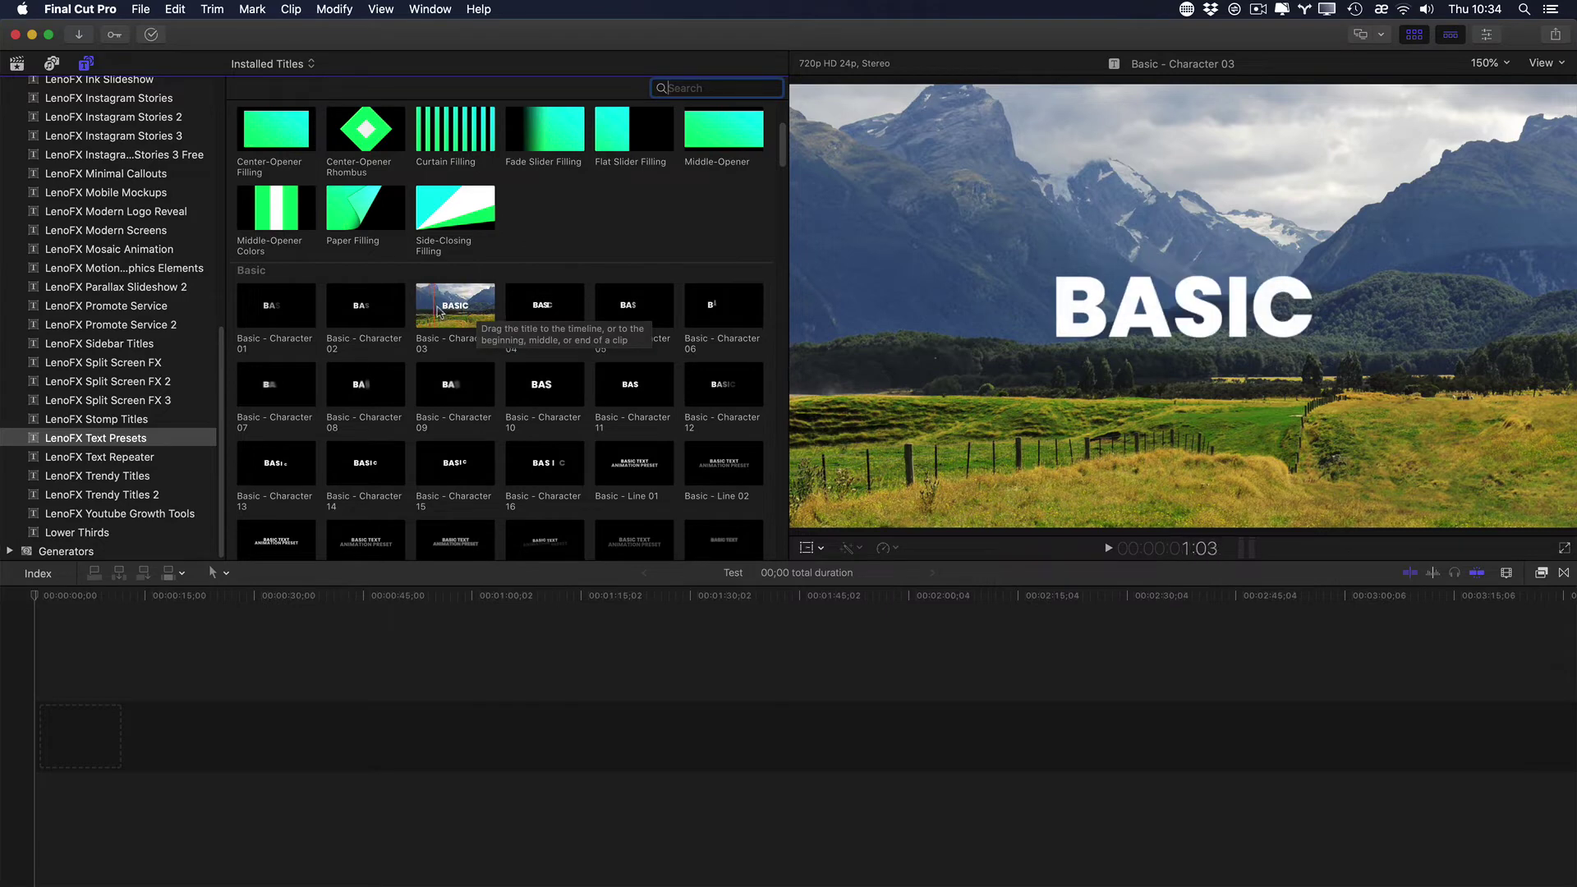
{"action": "scroll", "coordinate": [435, 312], "scroll_direction": "down", "scroll_amount": 3}
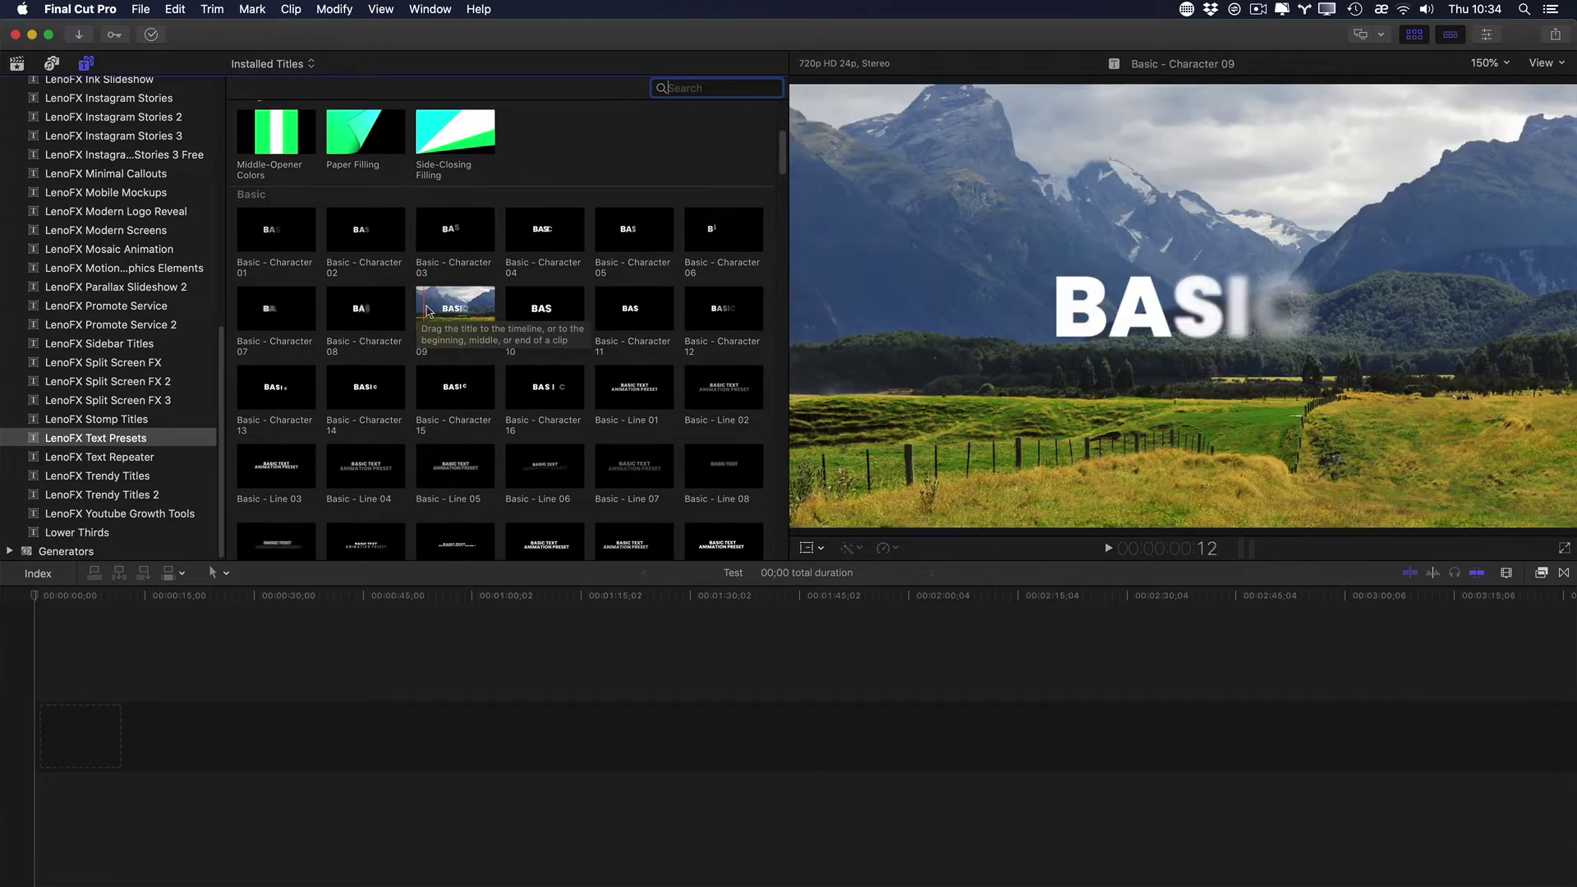
{"action": "scroll", "coordinate": [354, 345], "scroll_direction": "down", "scroll_amount": 15}
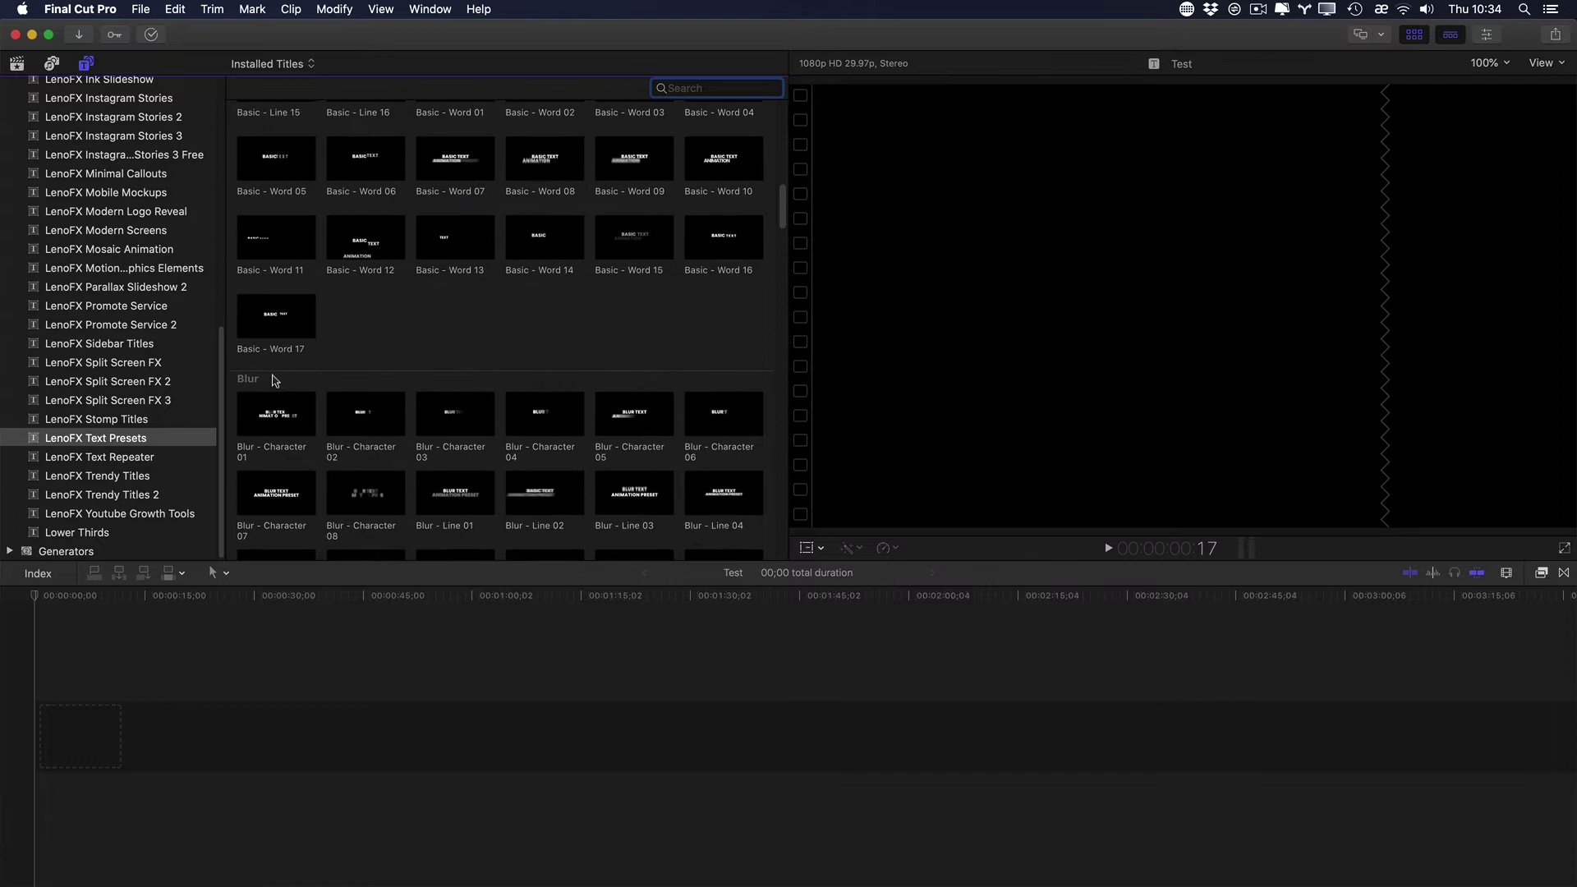
{"action": "scroll", "coordinate": [416, 387], "scroll_direction": "down", "scroll_amount": 14}
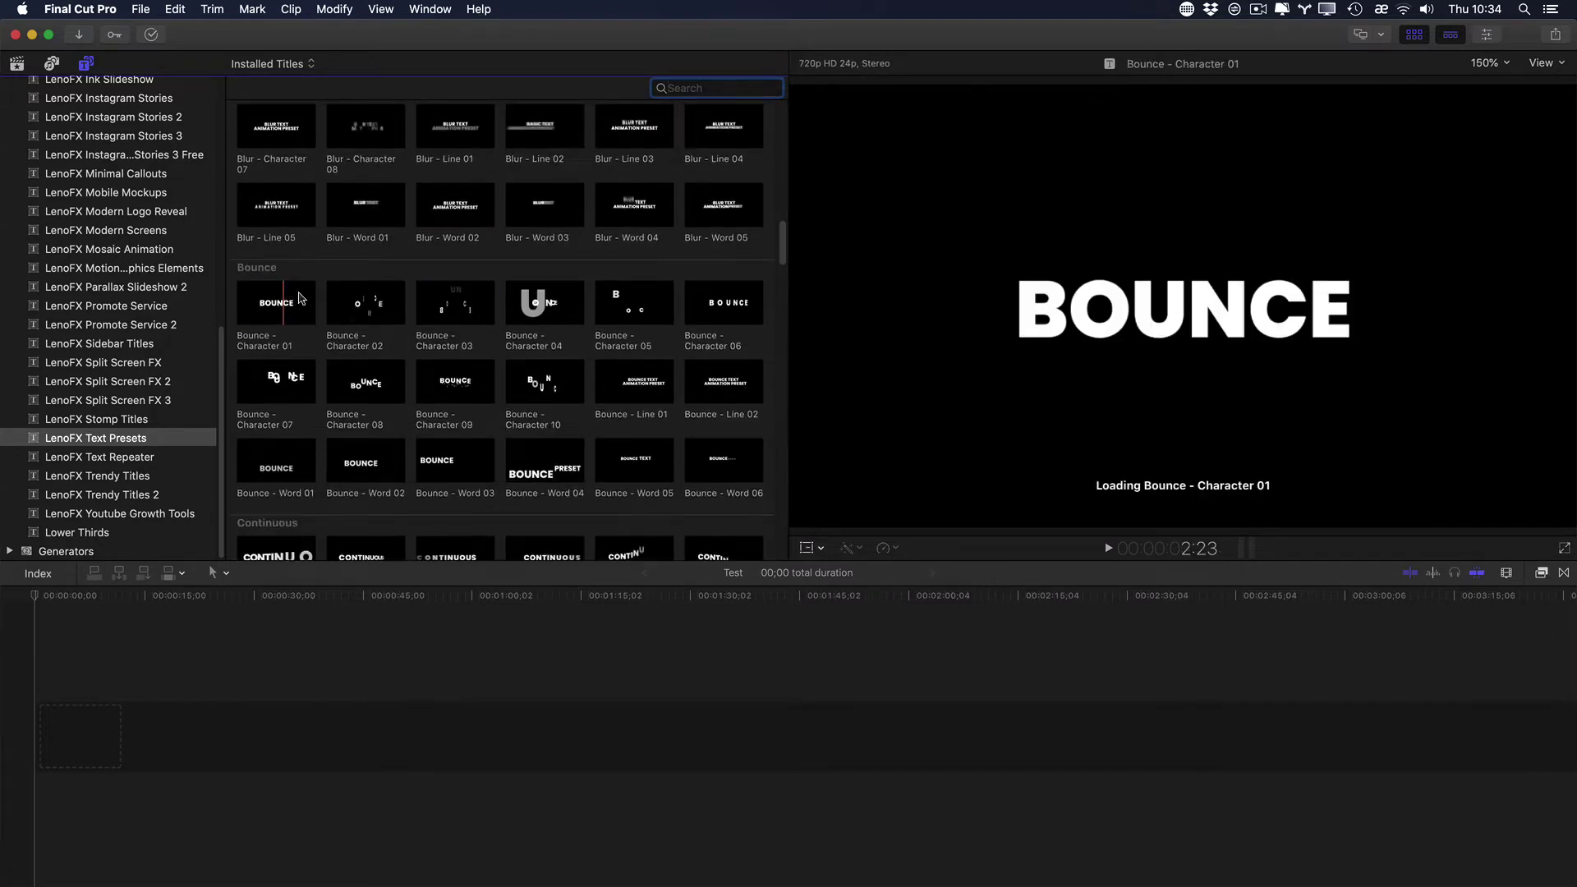
{"action": "scroll", "coordinate": [312, 329], "scroll_direction": "down", "scroll_amount": 12}
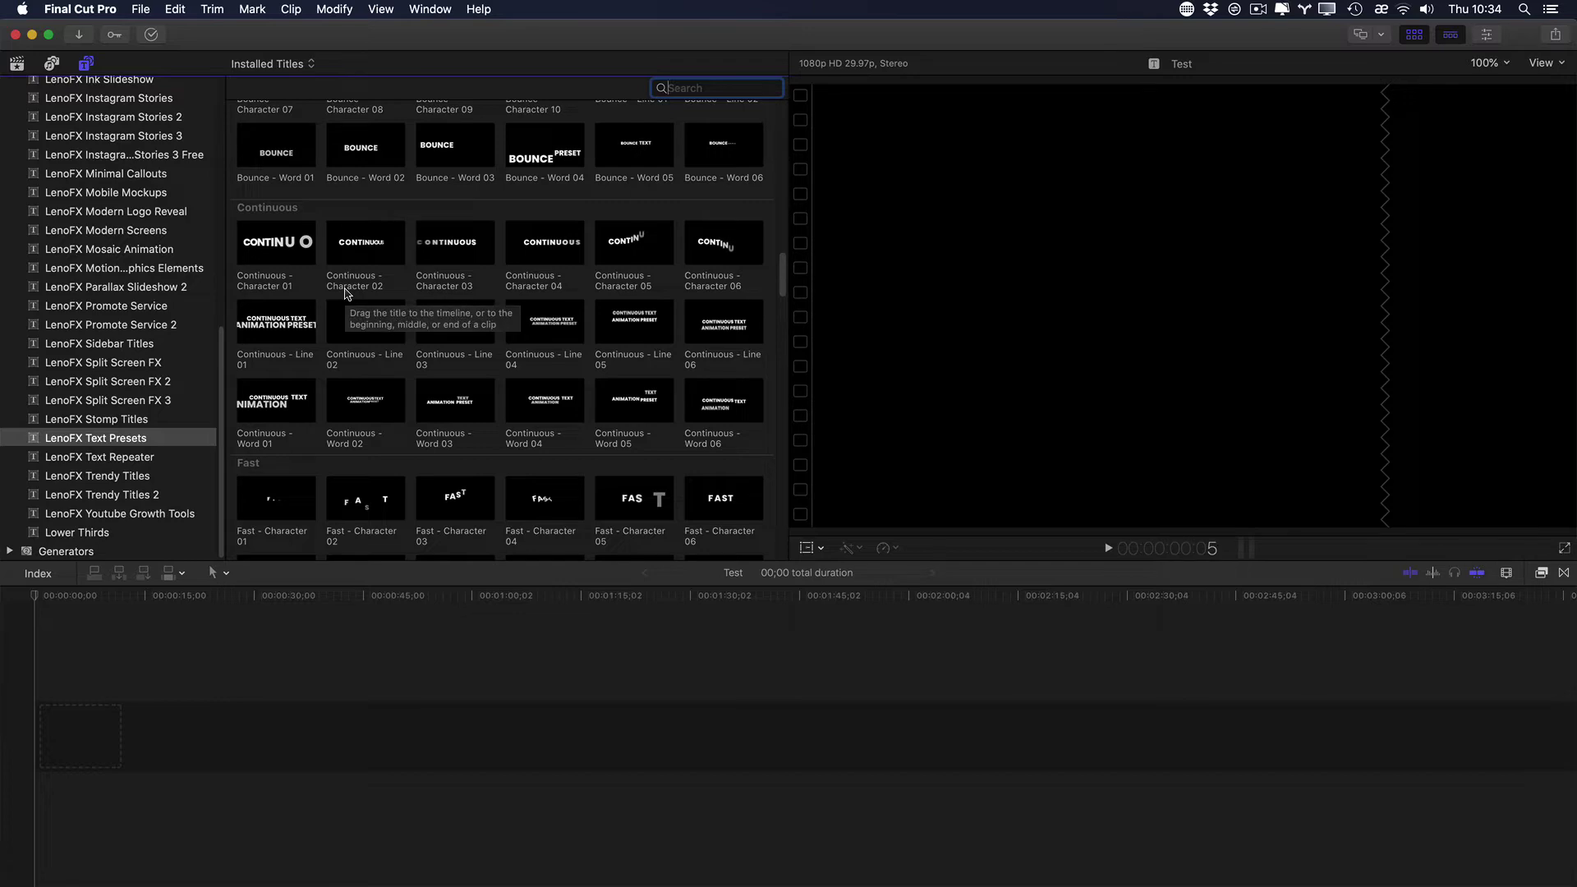
{"action": "scroll", "coordinate": [605, 435], "scroll_direction": "down", "scroll_amount": 15}
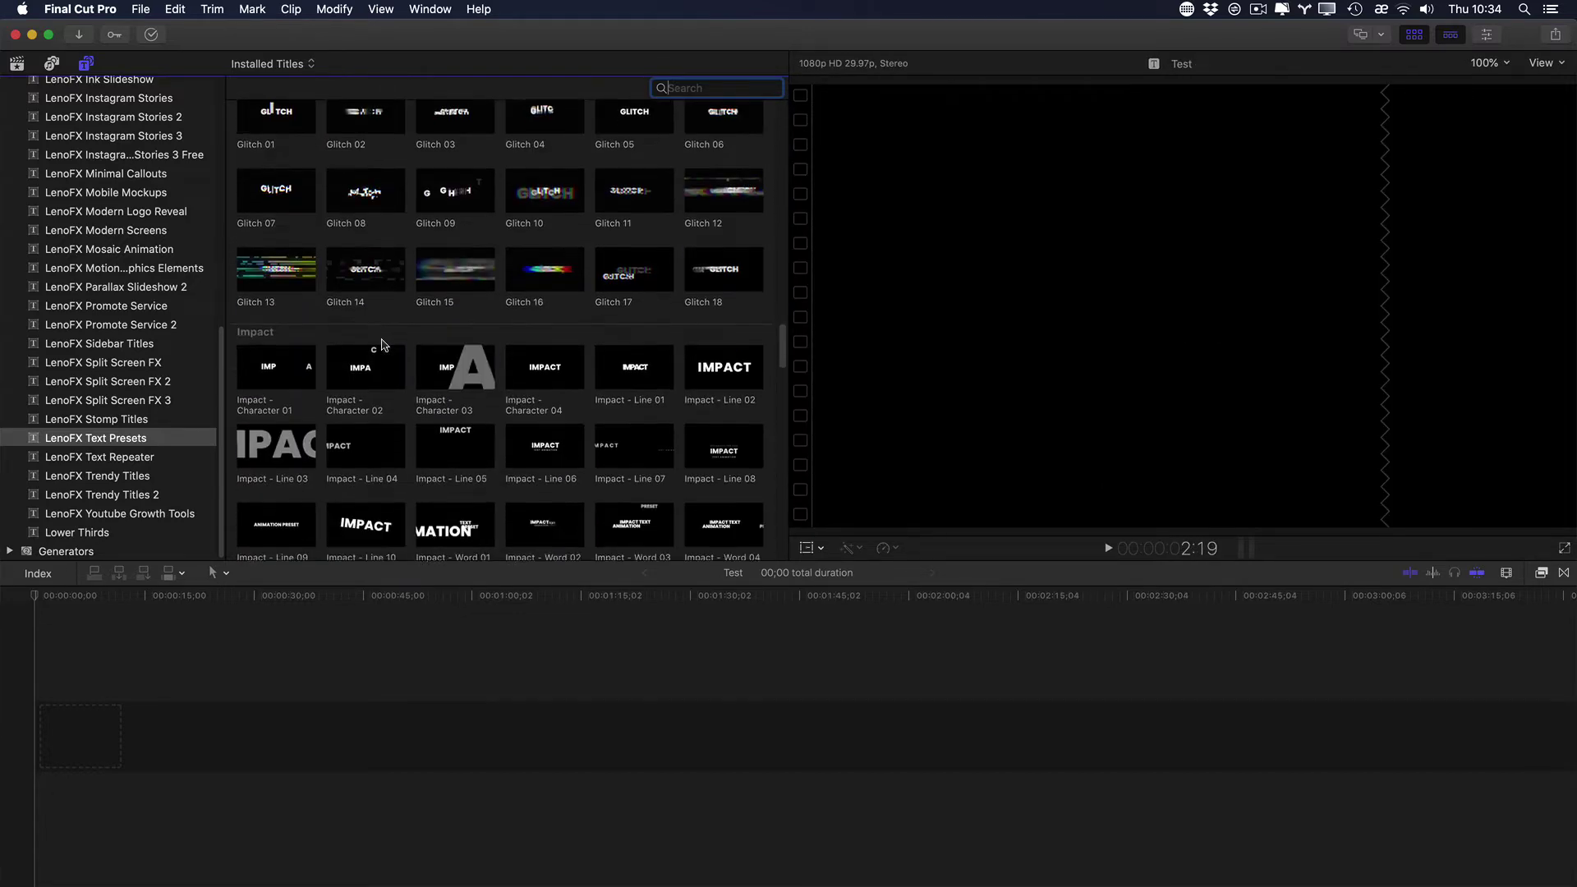
{"action": "scroll", "coordinate": [382, 345], "scroll_direction": "down", "scroll_amount": 8}
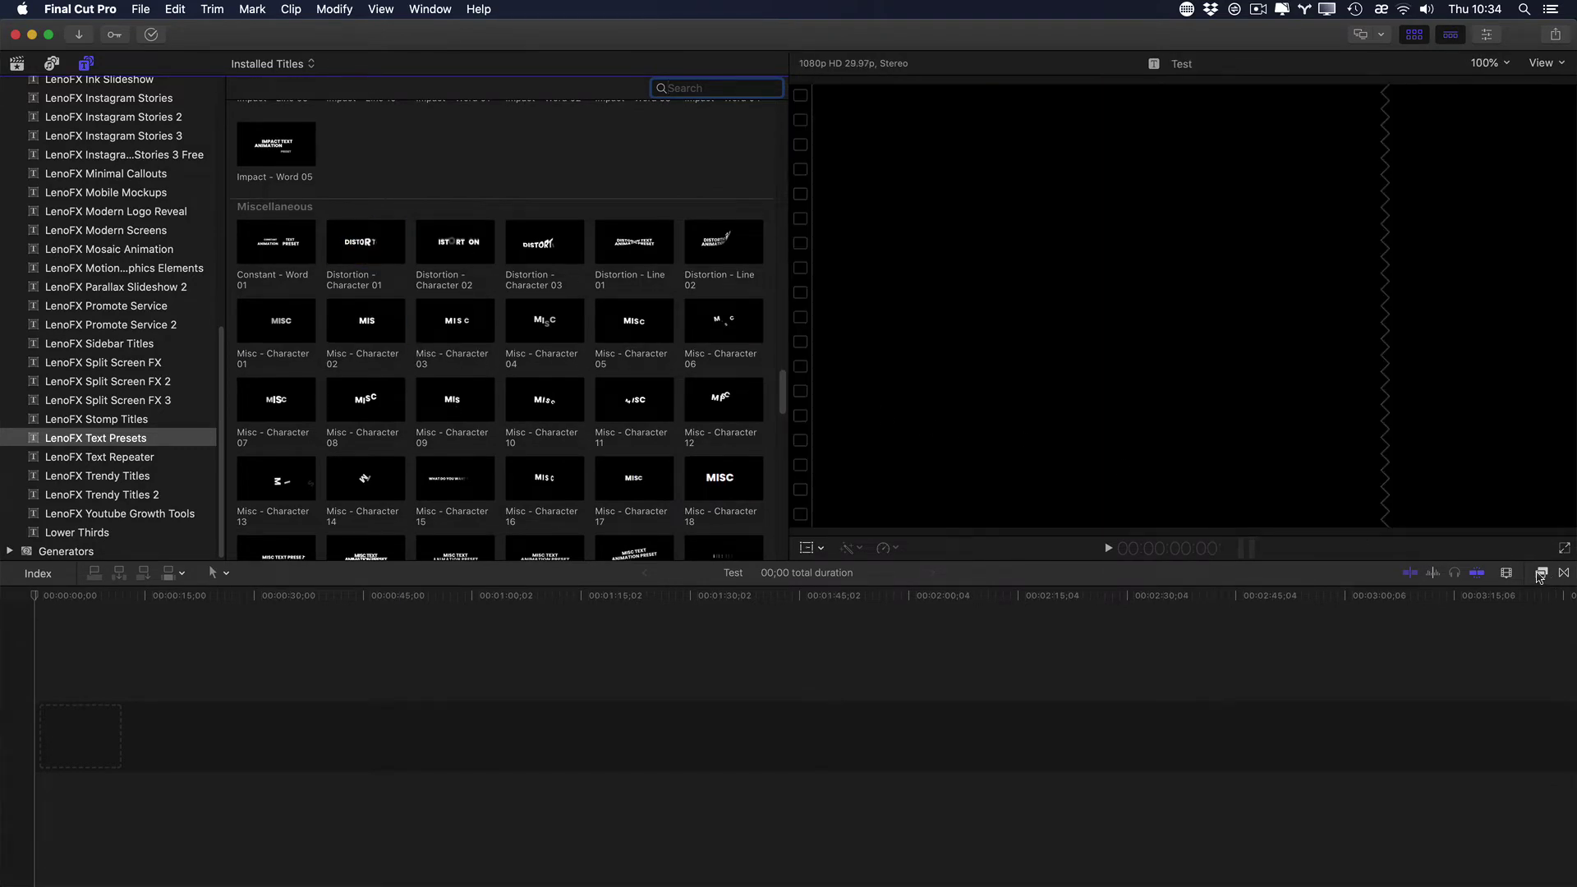
Step: Browse the LenoFX Text Presets effects from the Circle animated outline down to Zoom
{"action": "left_click", "coordinate": [1542, 573]}
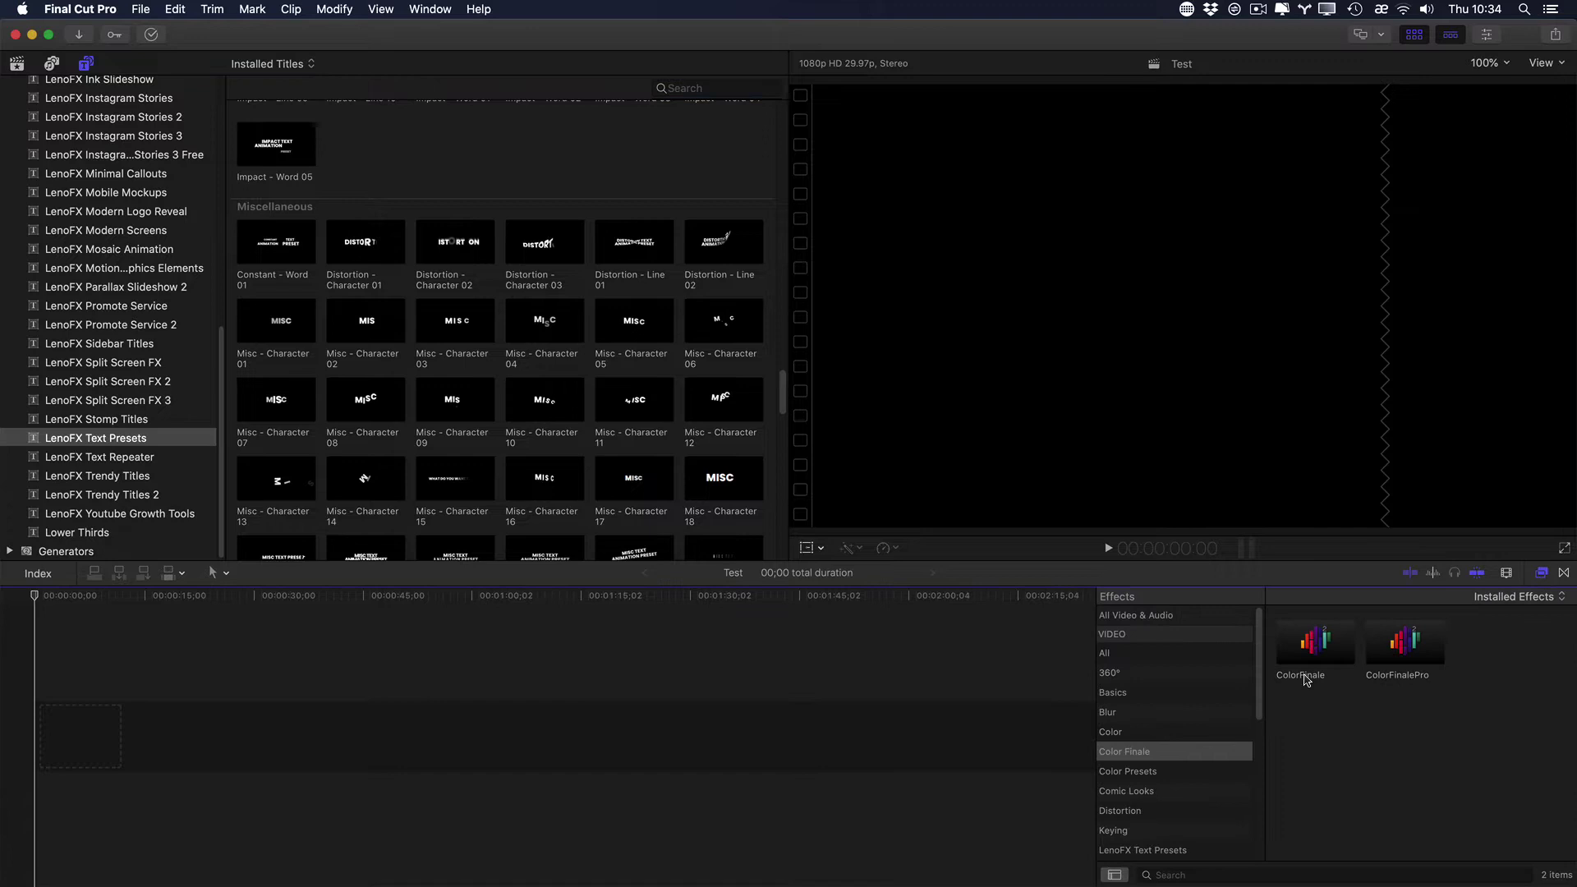
{"action": "scroll", "coordinate": [1175, 772], "scroll_direction": "down", "scroll_amount": 5}
{"action": "left_click", "coordinate": [1153, 754]}
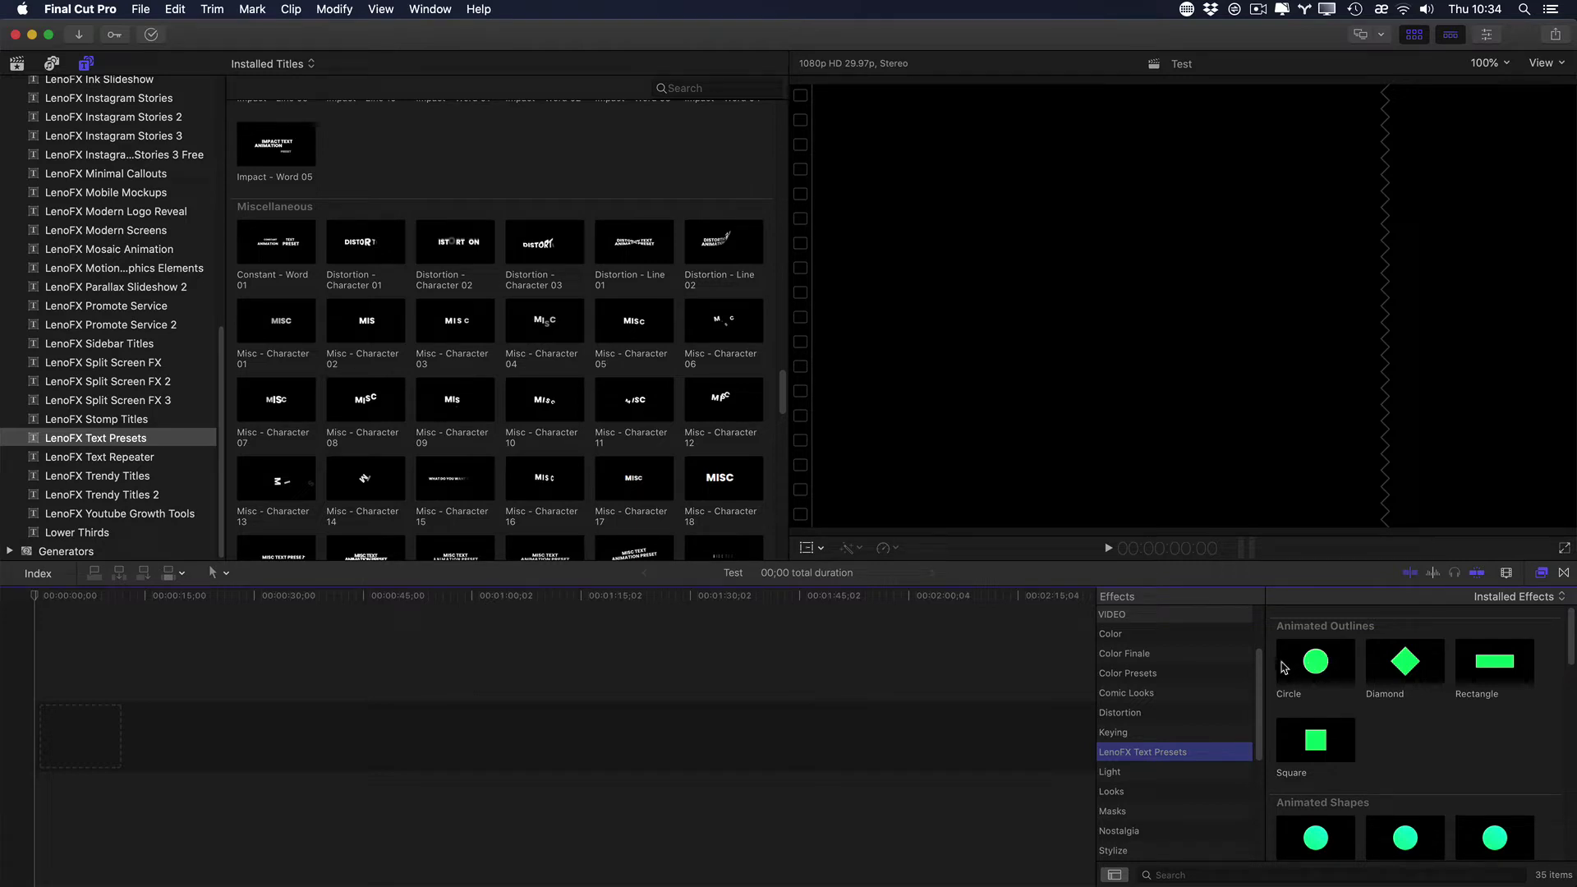
{"action": "left_click", "coordinate": [1290, 669]}
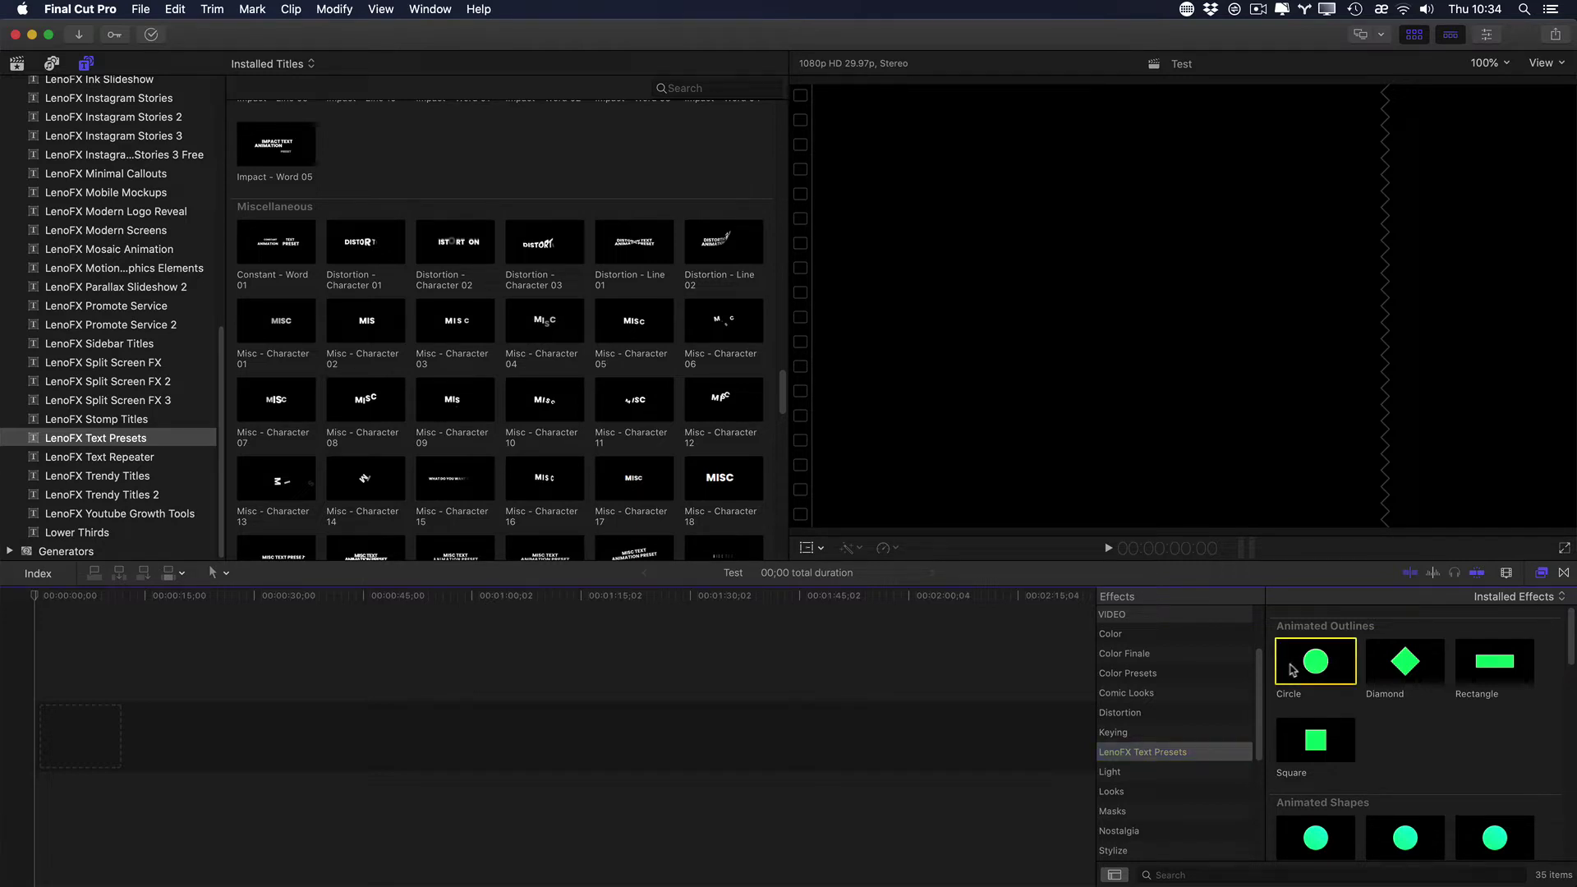
{"action": "scroll", "coordinate": [1318, 675], "scroll_direction": "down", "scroll_amount": 3}
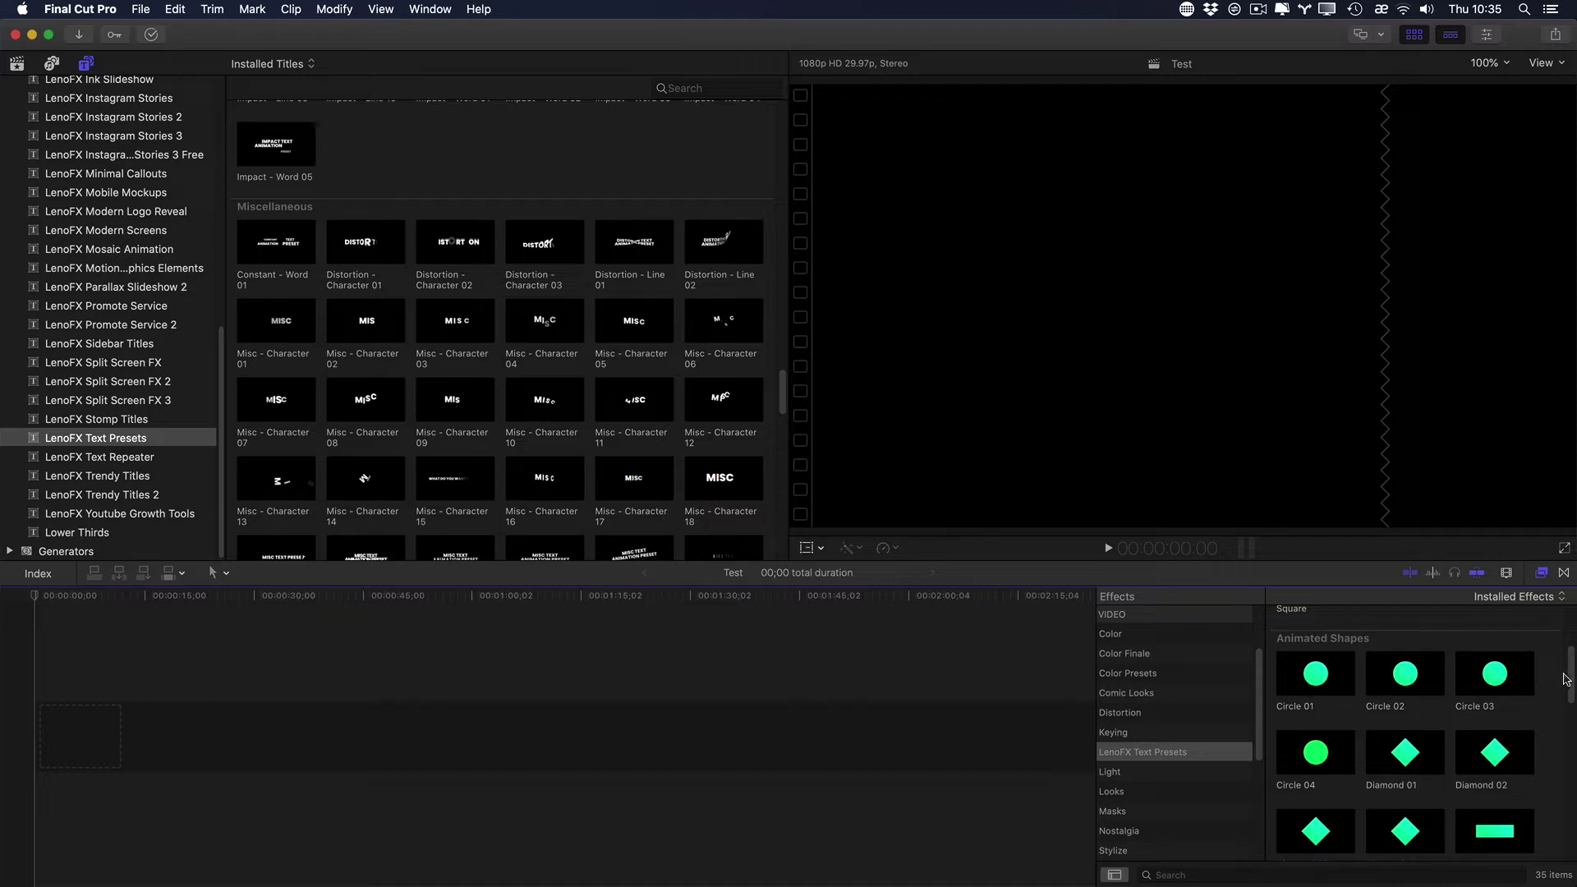
{"action": "left_click_drag", "start_coordinate": [1566, 678], "coordinate": [1551, 786]}
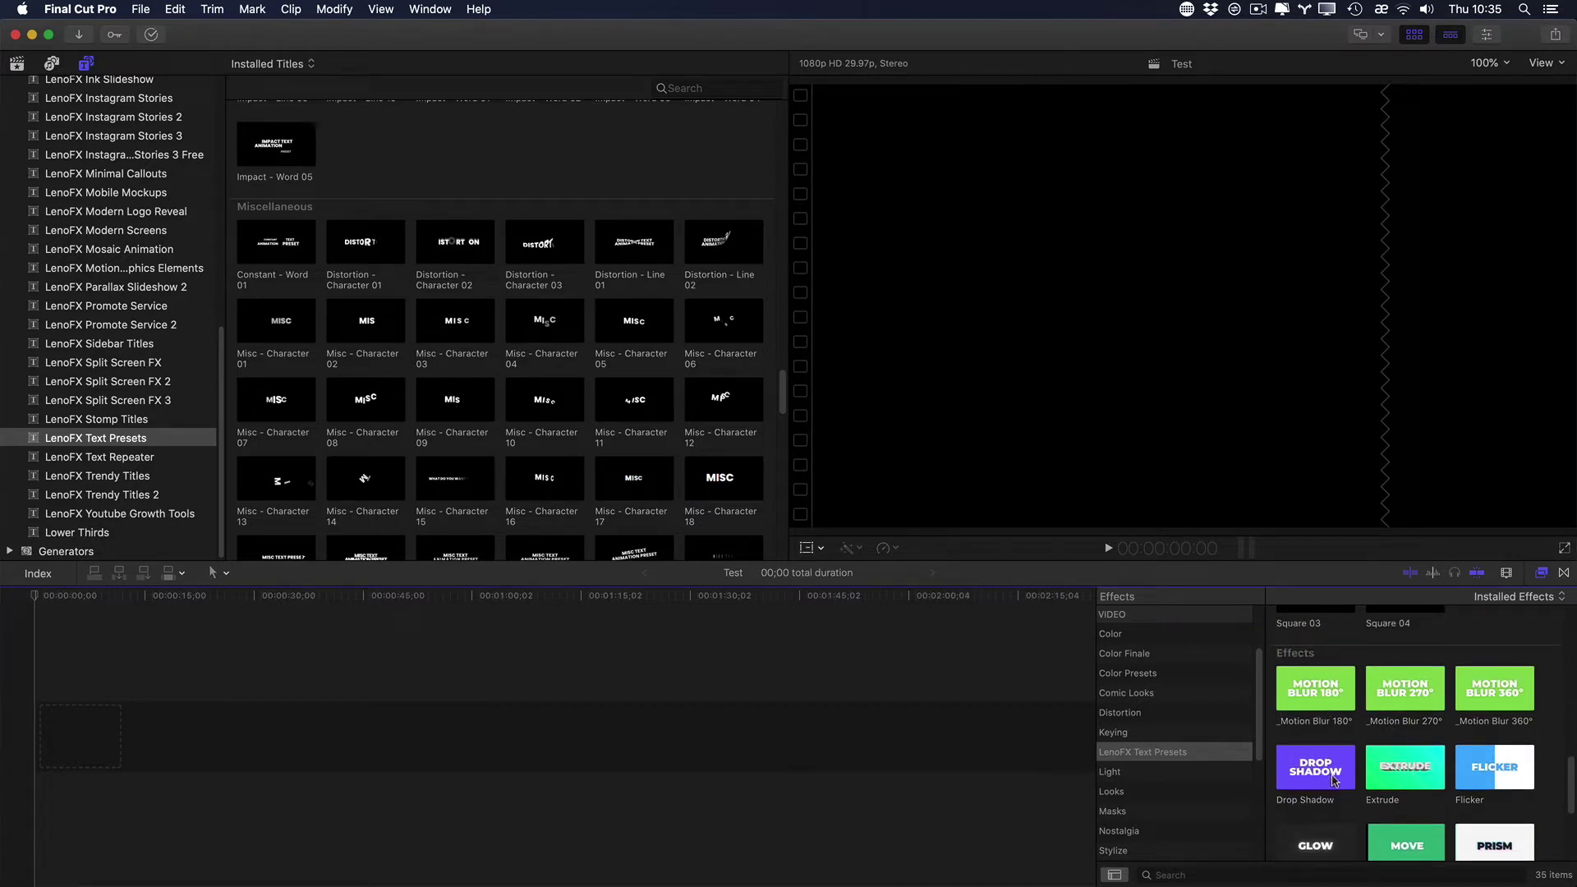
{"action": "scroll", "coordinate": [1427, 779], "scroll_direction": "down", "scroll_amount": 3}
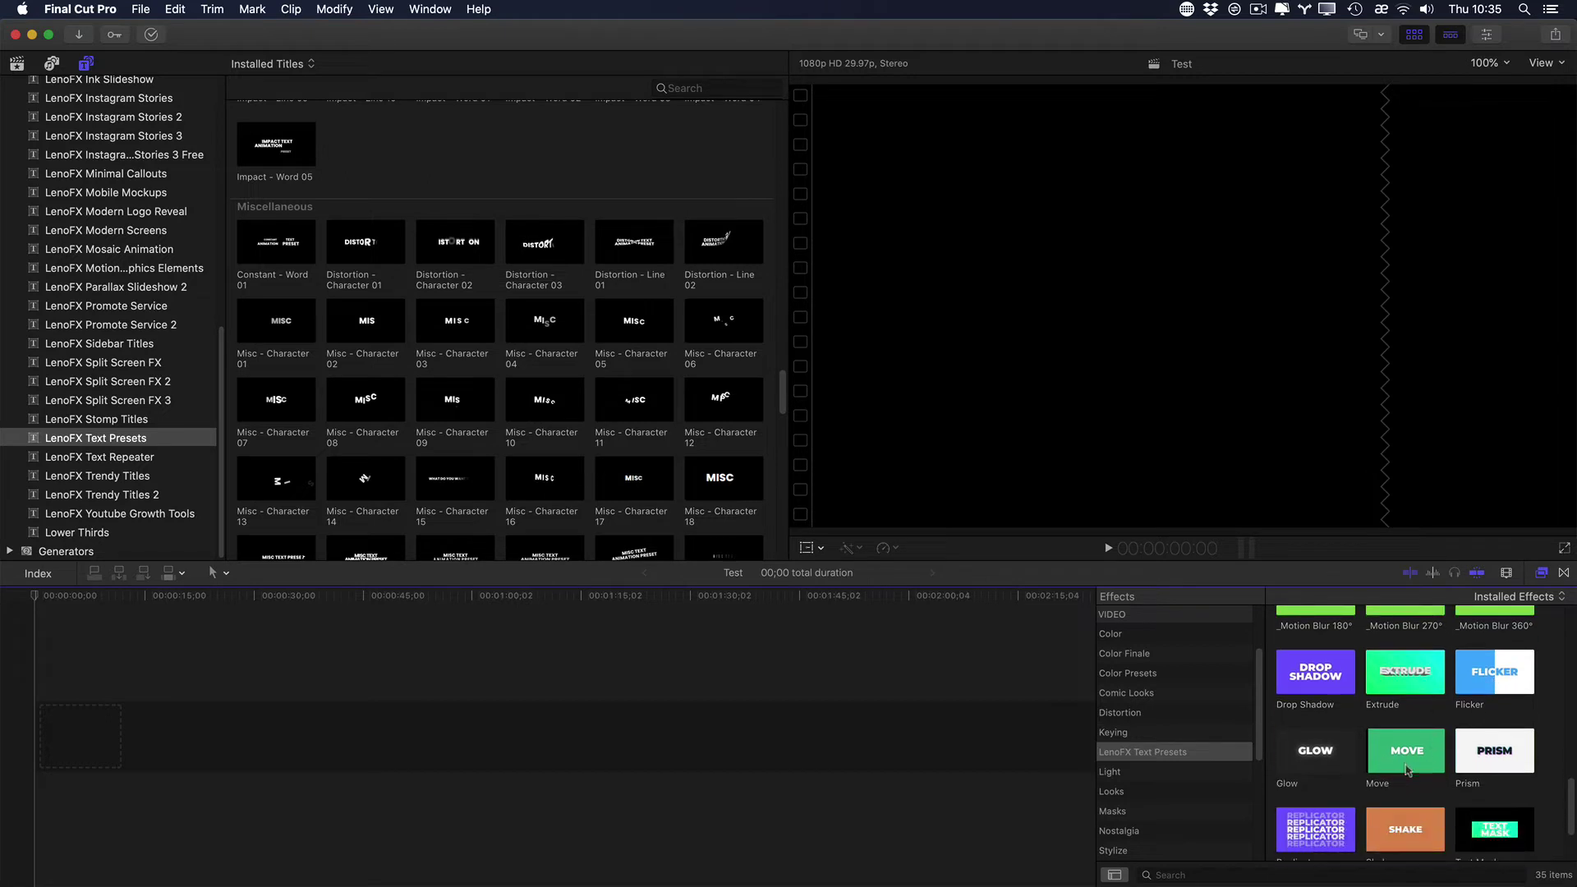
{"action": "scroll", "coordinate": [1451, 790], "scroll_direction": "down", "scroll_amount": 3}
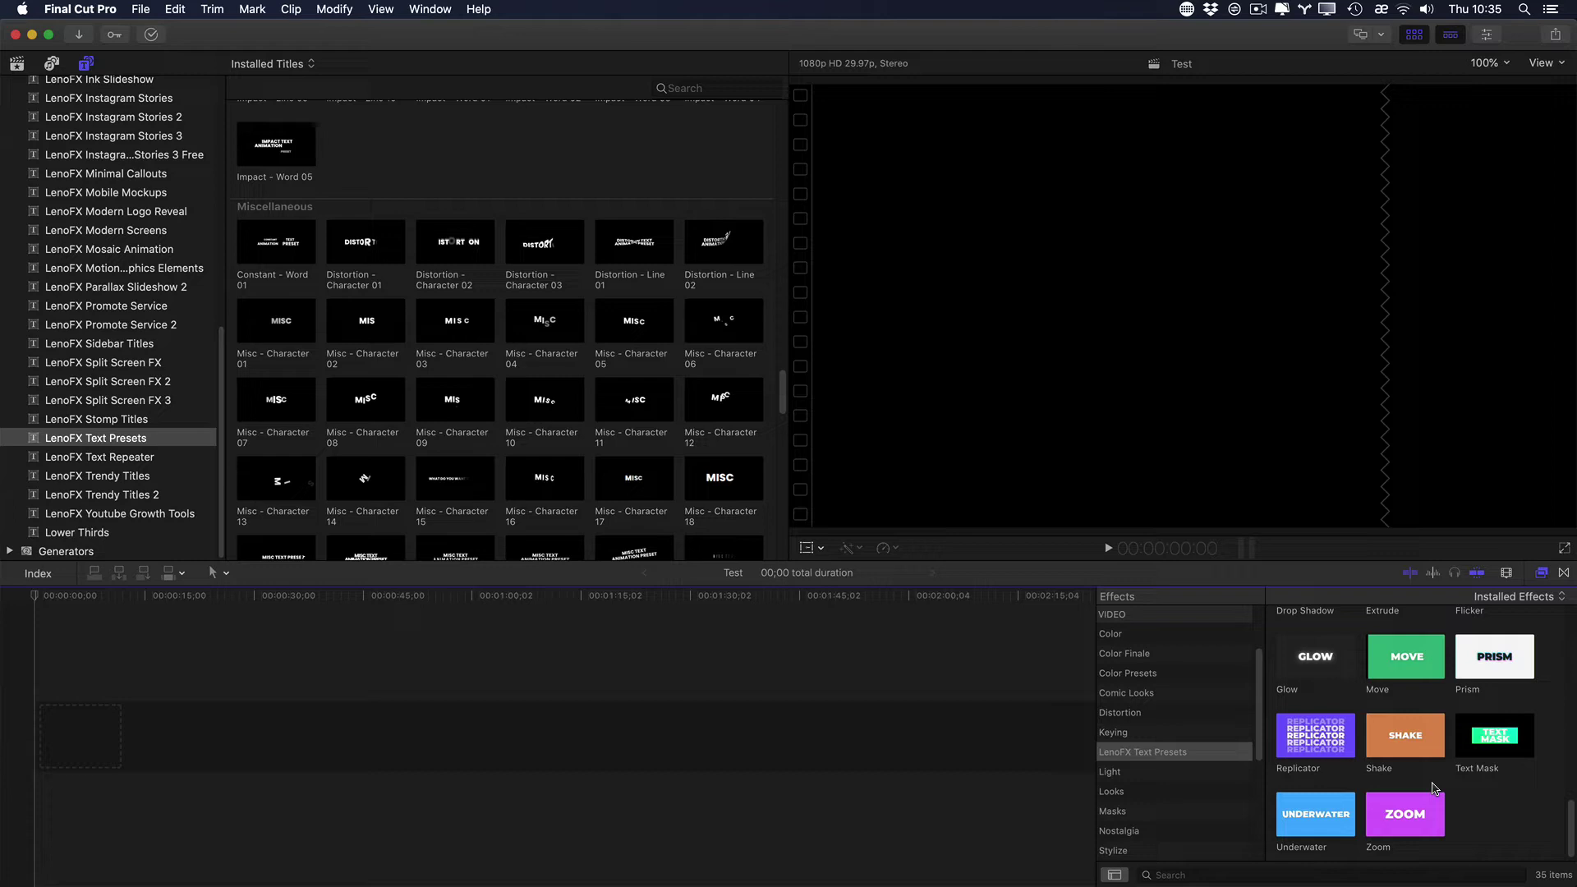
Step: Close the effects browser and place Bounce - Character 04 into the Test timeline
{"action": "left_click", "coordinate": [1540, 574]}
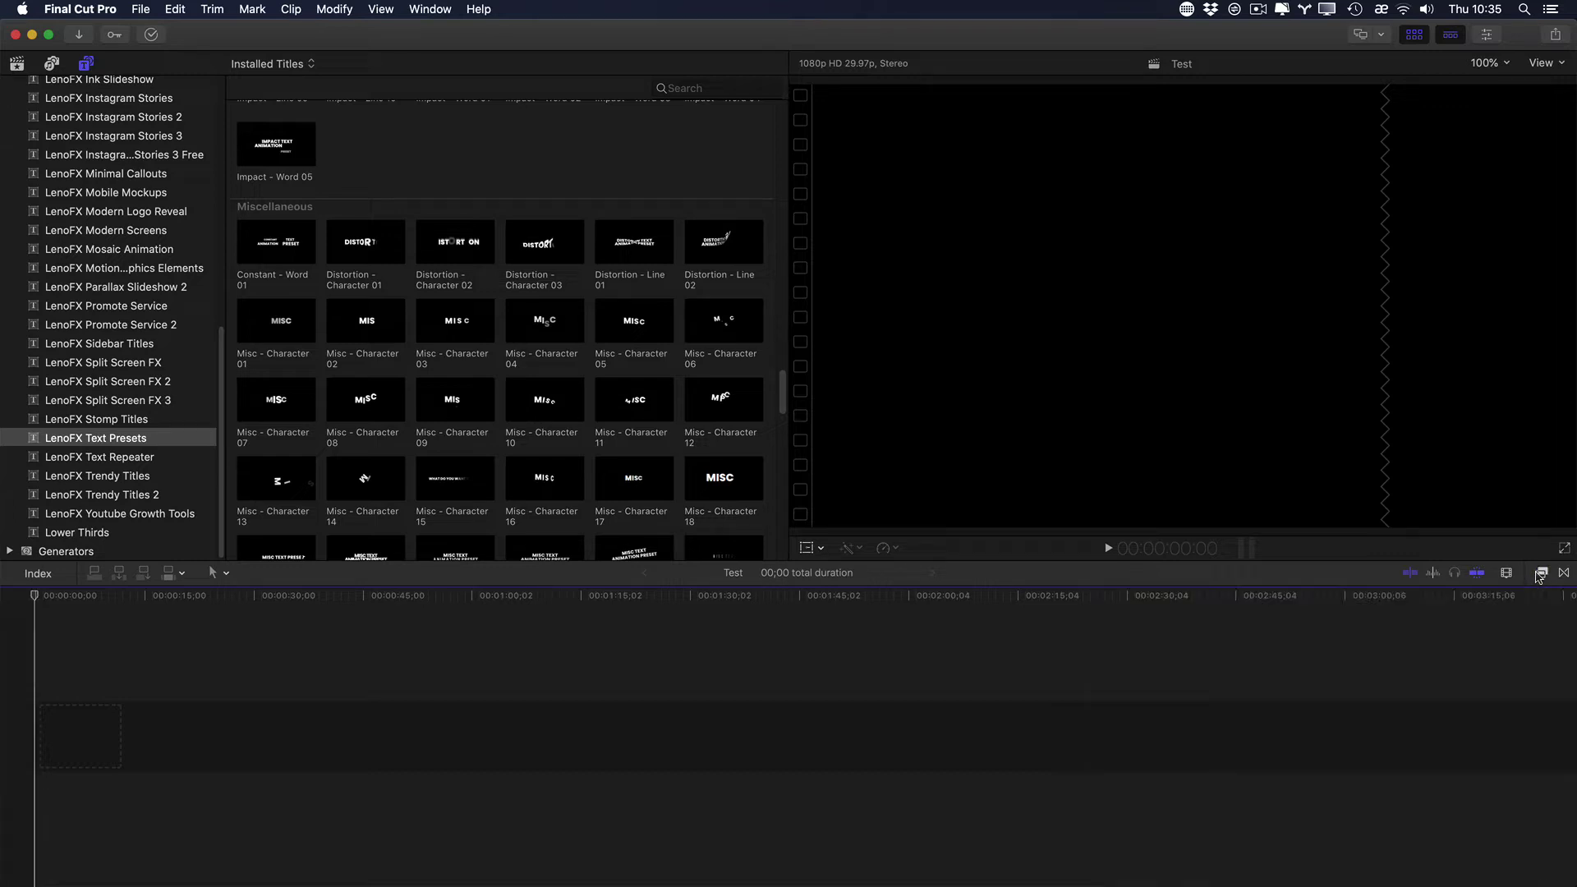
{"action": "scroll", "coordinate": [464, 377], "scroll_direction": "up", "scroll_amount": 10}
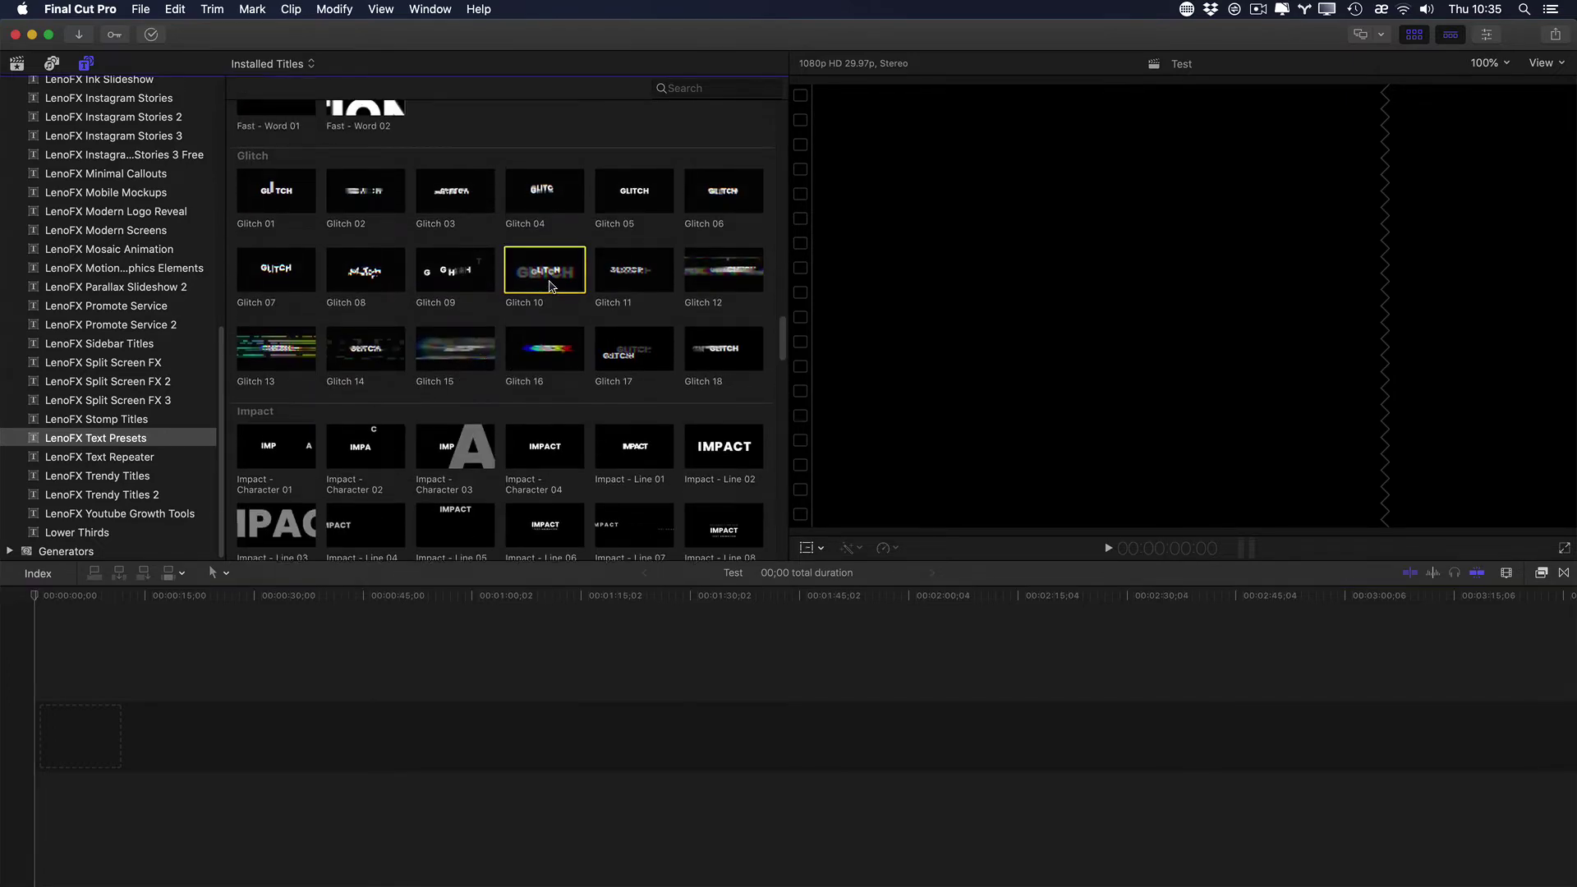
{"action": "scroll", "coordinate": [529, 265], "scroll_direction": "up", "scroll_amount": 8}
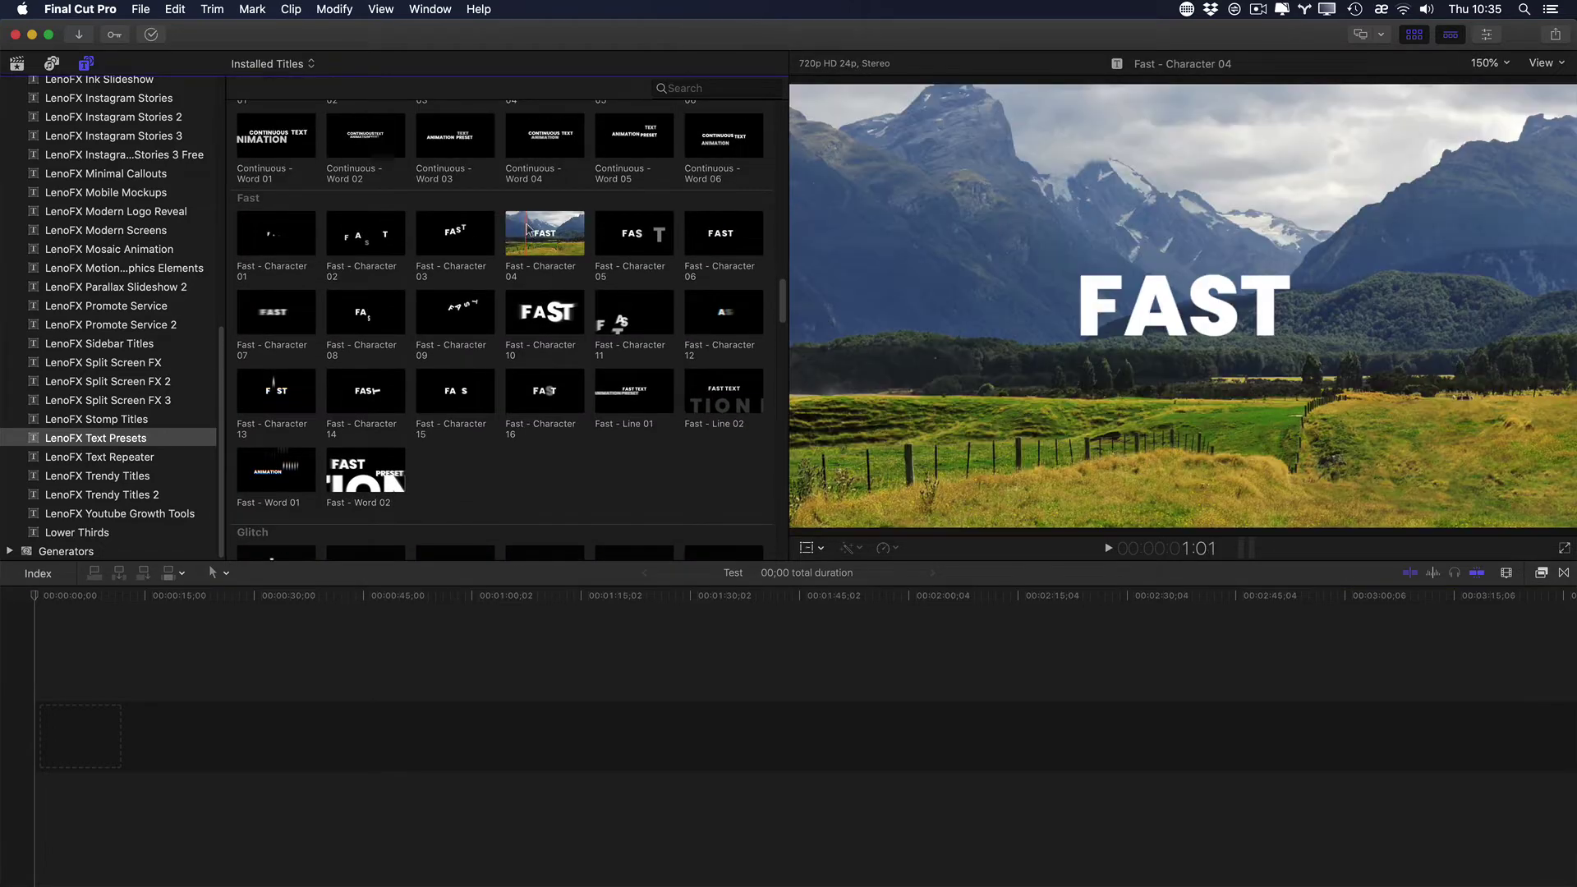
{"action": "scroll", "coordinate": [539, 213], "scroll_direction": "up", "scroll_amount": 3}
{"action": "scroll", "coordinate": [539, 199], "scroll_direction": "up", "scroll_amount": 3}
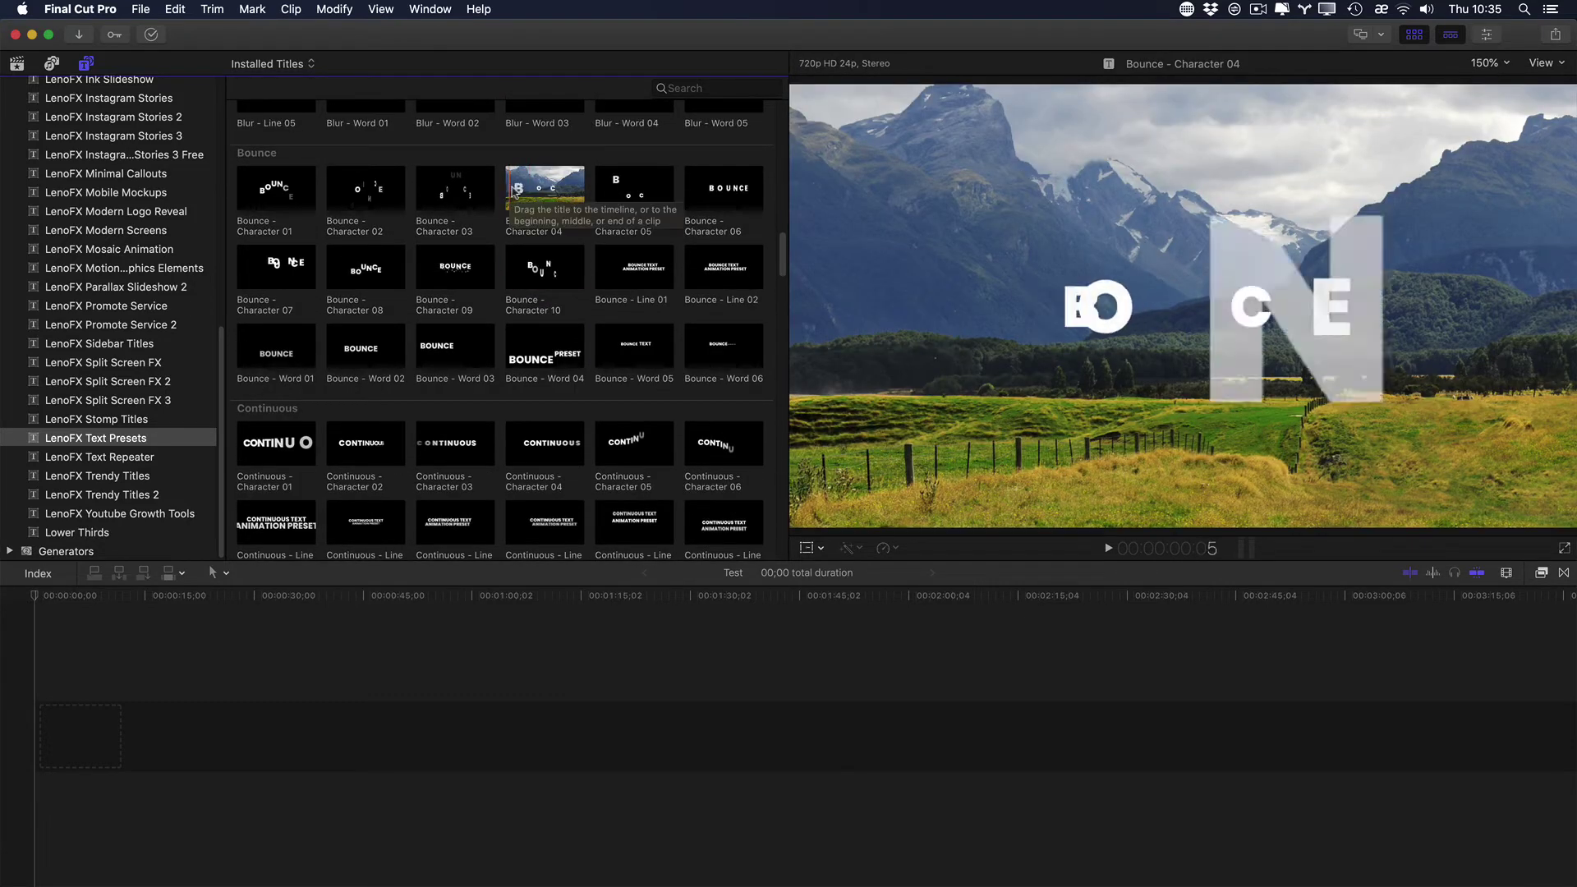
{"action": "left_click_drag", "start_coordinate": [519, 190], "coordinate": [221, 698]}
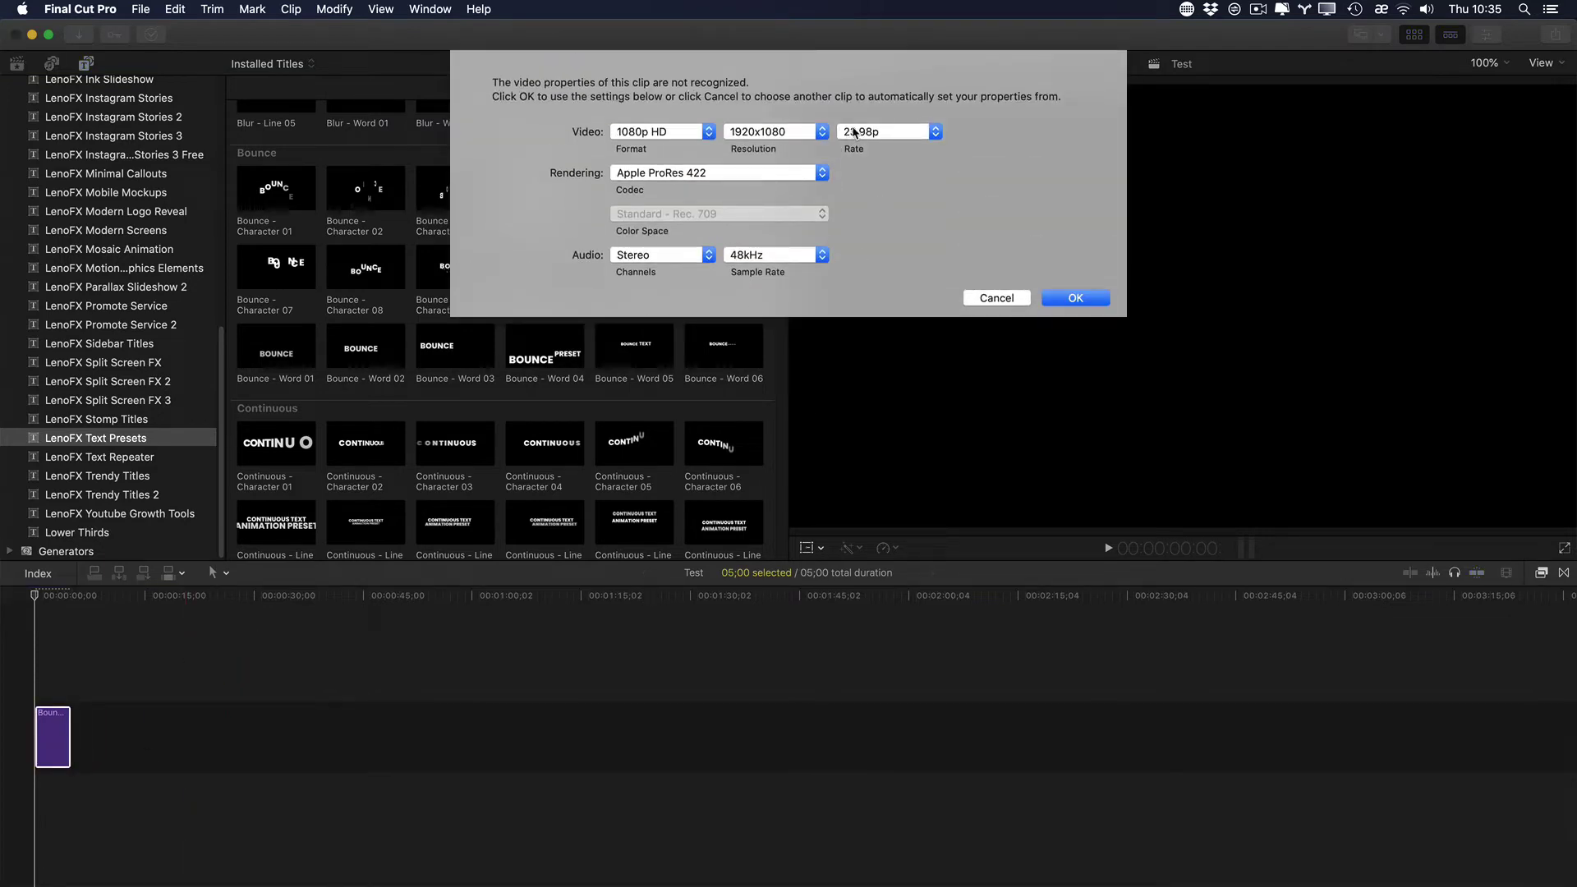
Step: Set the Test project's 1080p HD frame rate to 24p
{"action": "left_click", "coordinate": [854, 131]}
{"action": "left_click", "coordinate": [858, 163]}
{"action": "left_click", "coordinate": [1074, 299]}
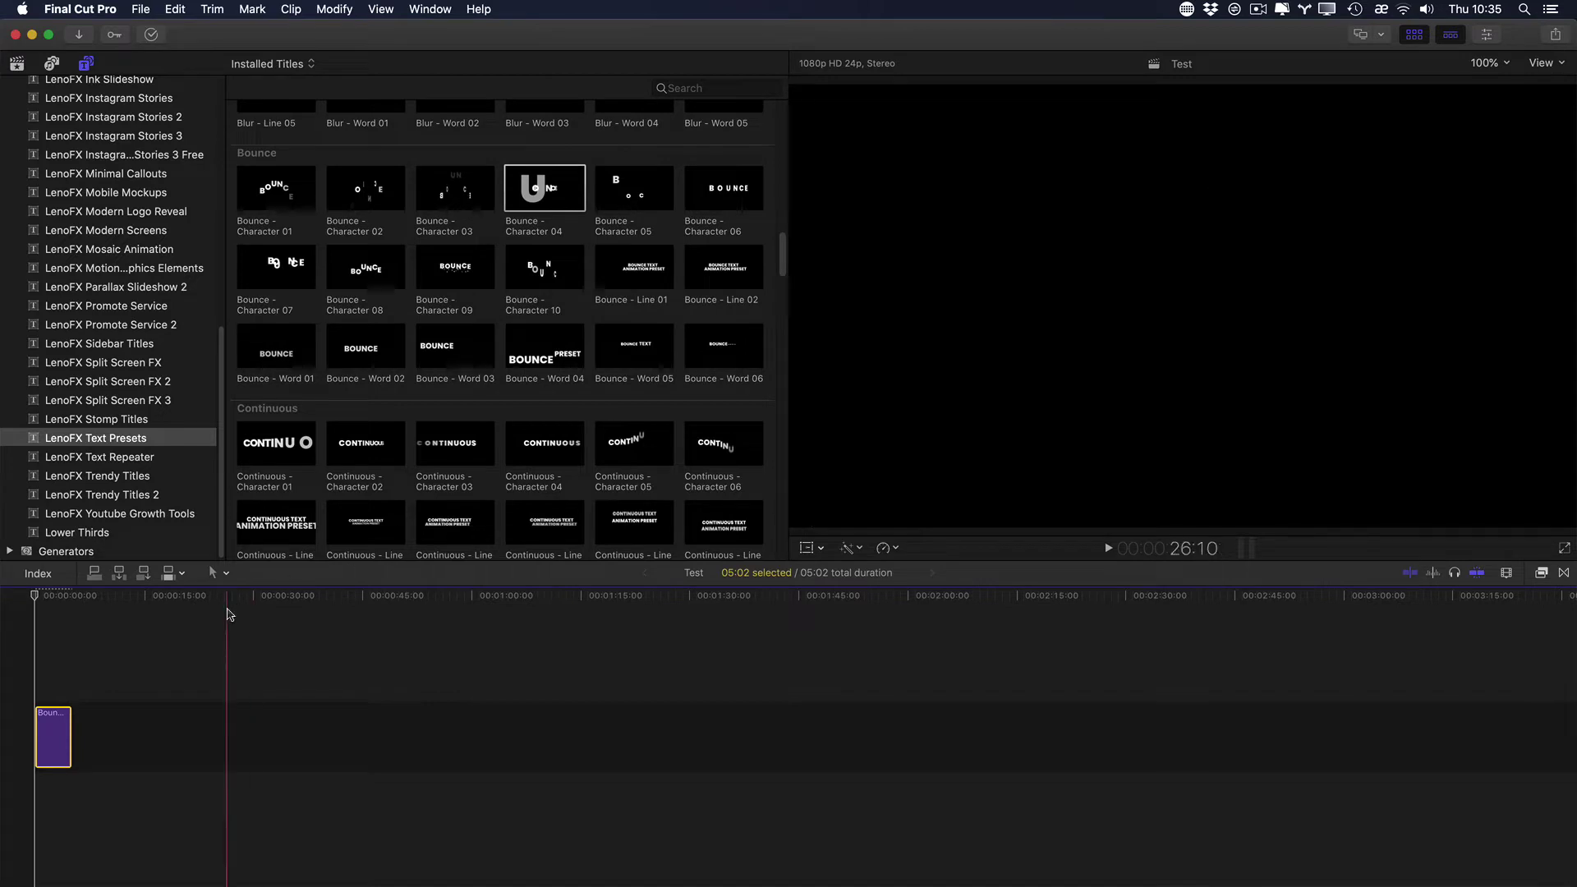
Step: Fit the timeline and play the Bounce title from the start
{"action": "key", "text": "shift+z"}
{"action": "key", "text": "space"}
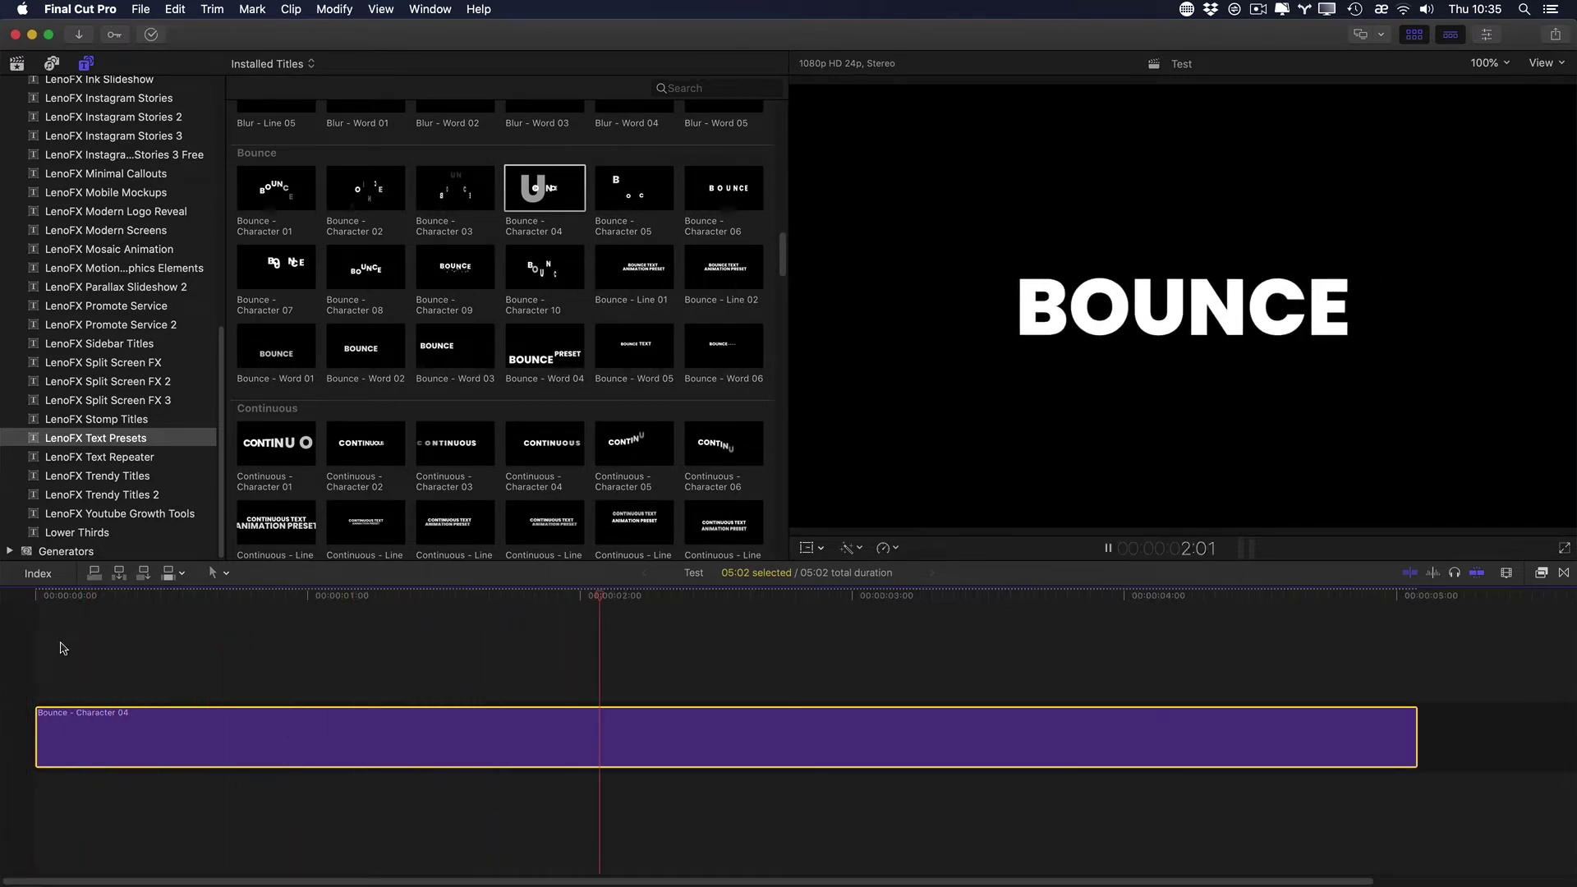
{"action": "key", "text": "Home"}
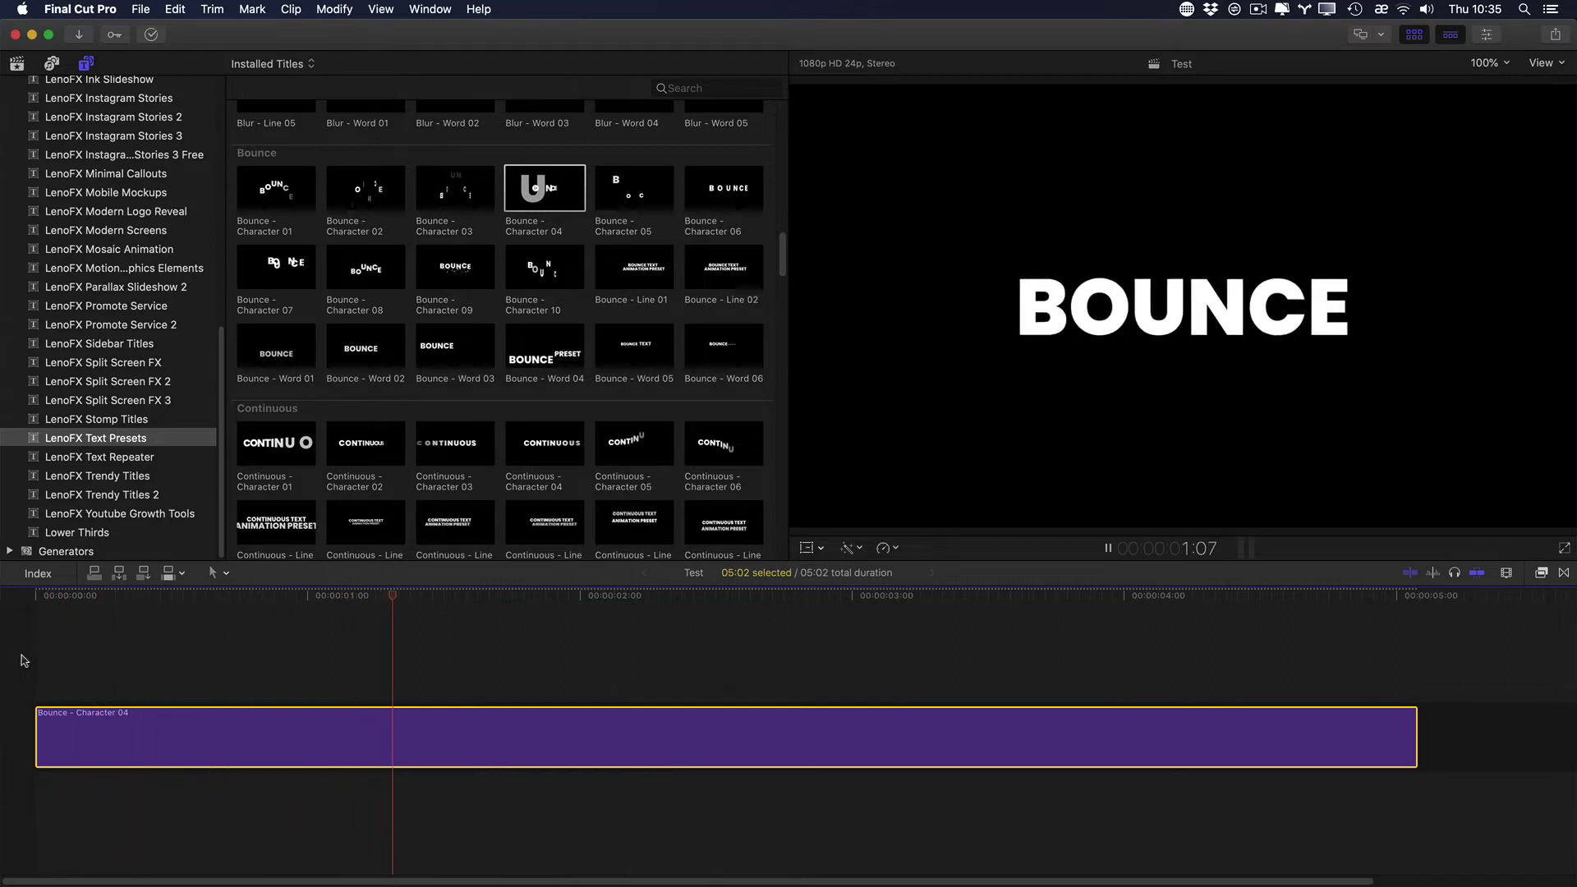
{"action": "key", "text": "space"}
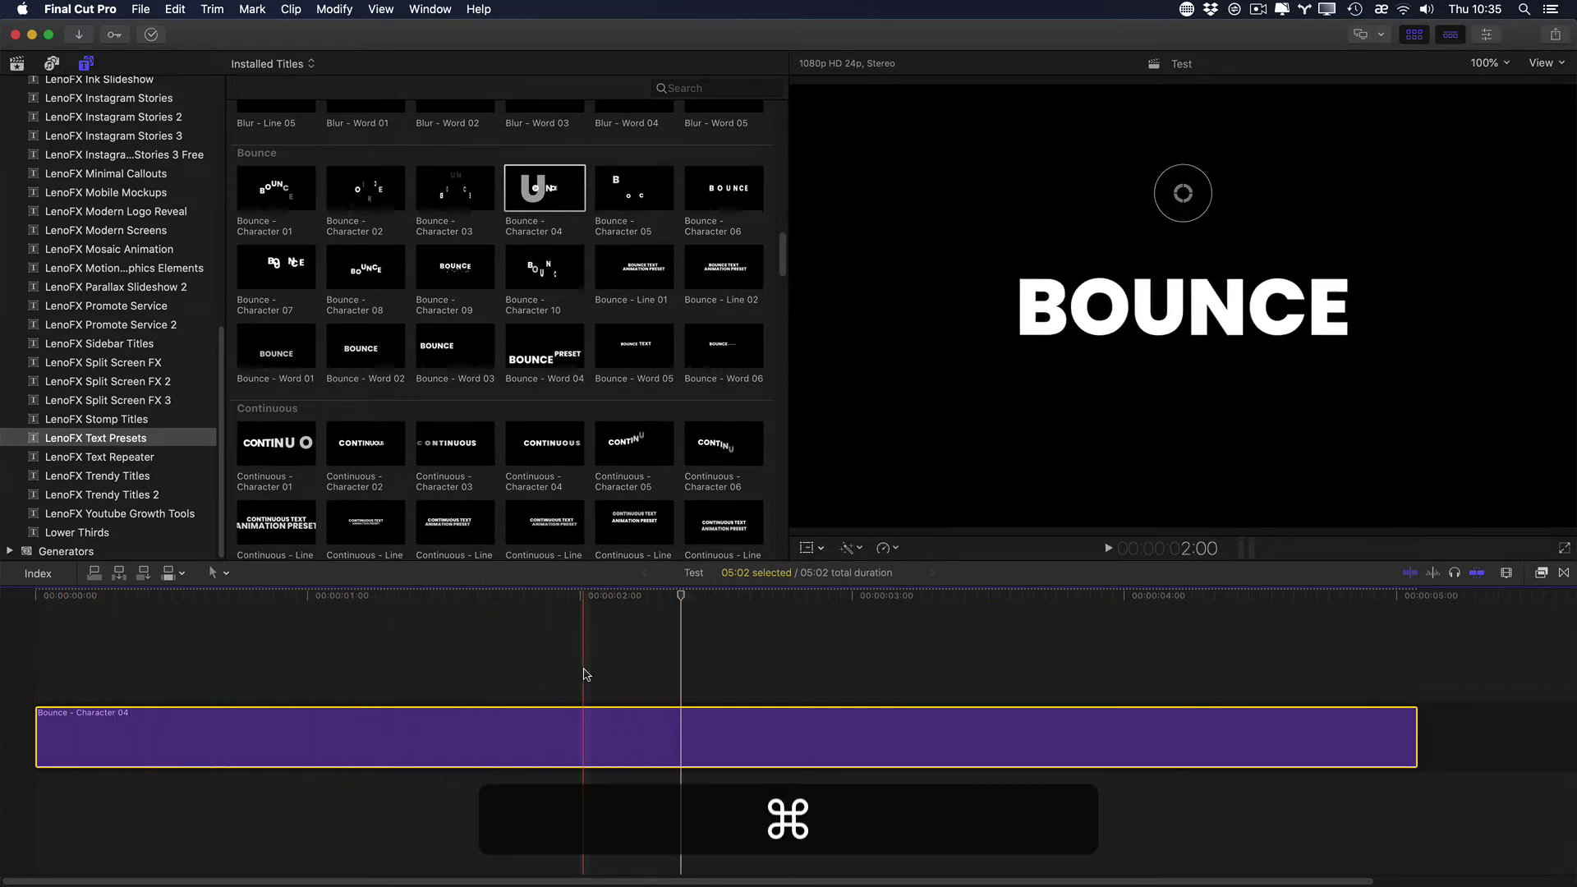
{"action": "key", "text": "super+minus"}
{"action": "key", "text": "super+4"}
{"action": "key", "text": "super+4"}
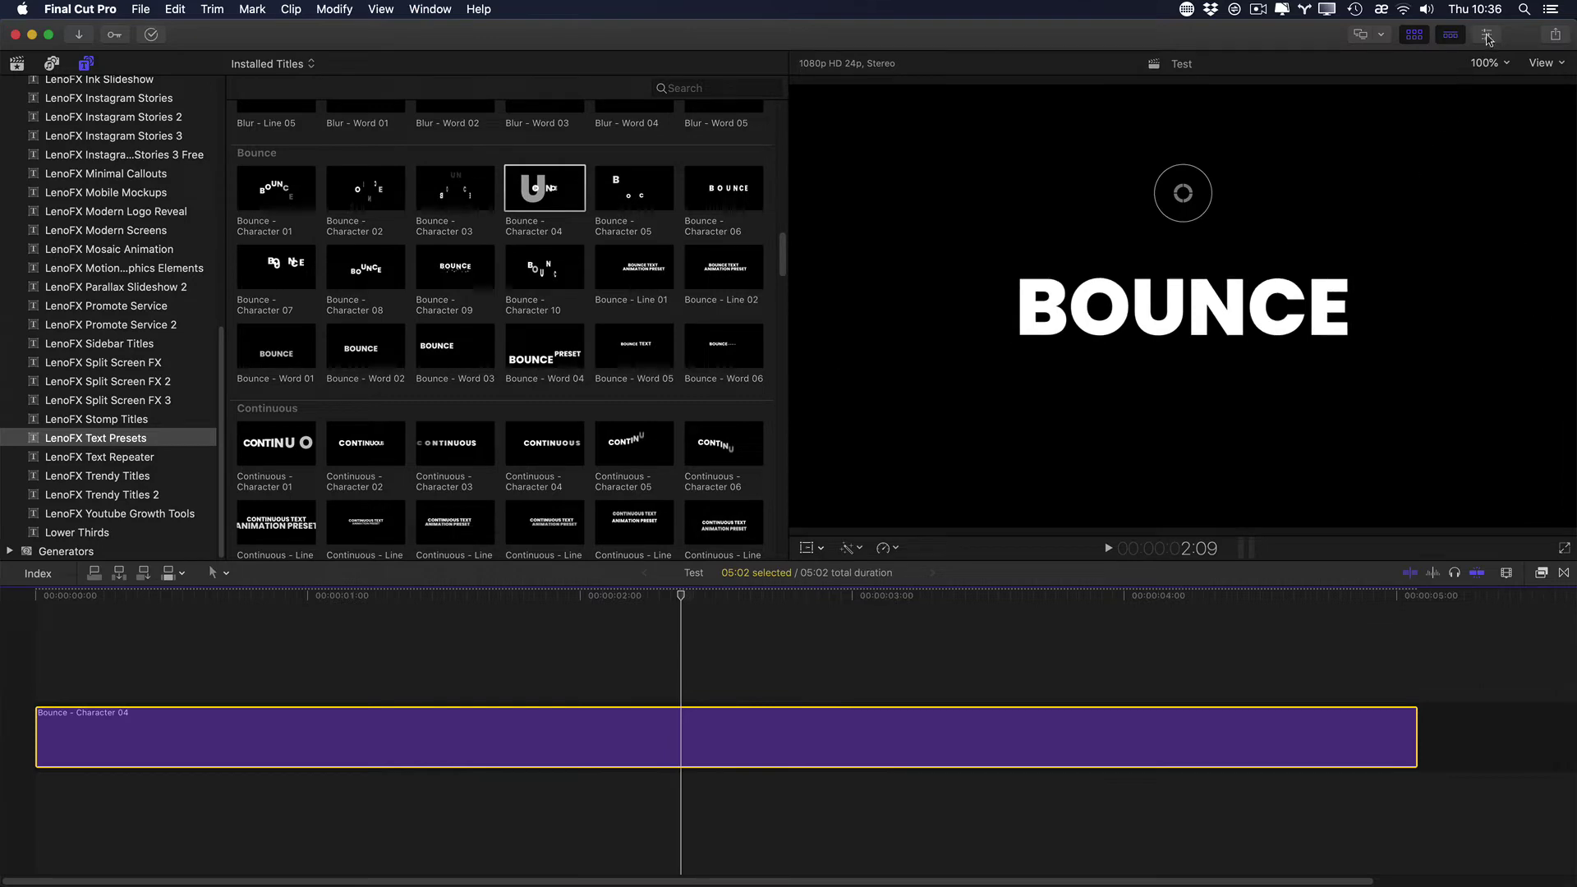
Step: Open the Bounce title's Text inspector and turn Build In and Build Out off
{"action": "left_click", "coordinate": [1488, 39]}
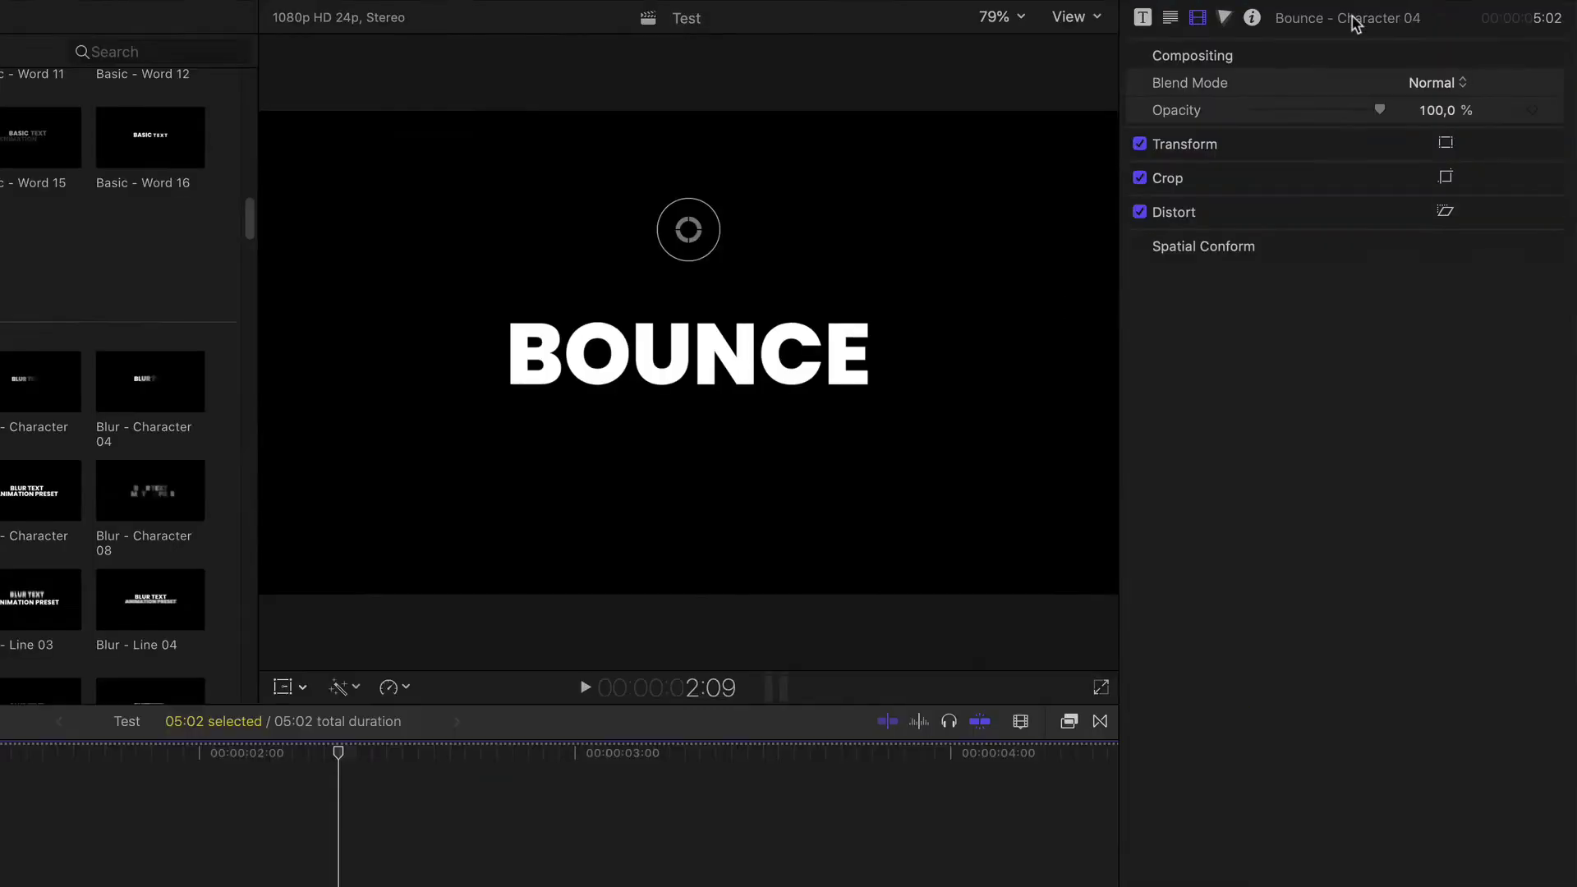
{"action": "left_click", "coordinate": [1142, 17]}
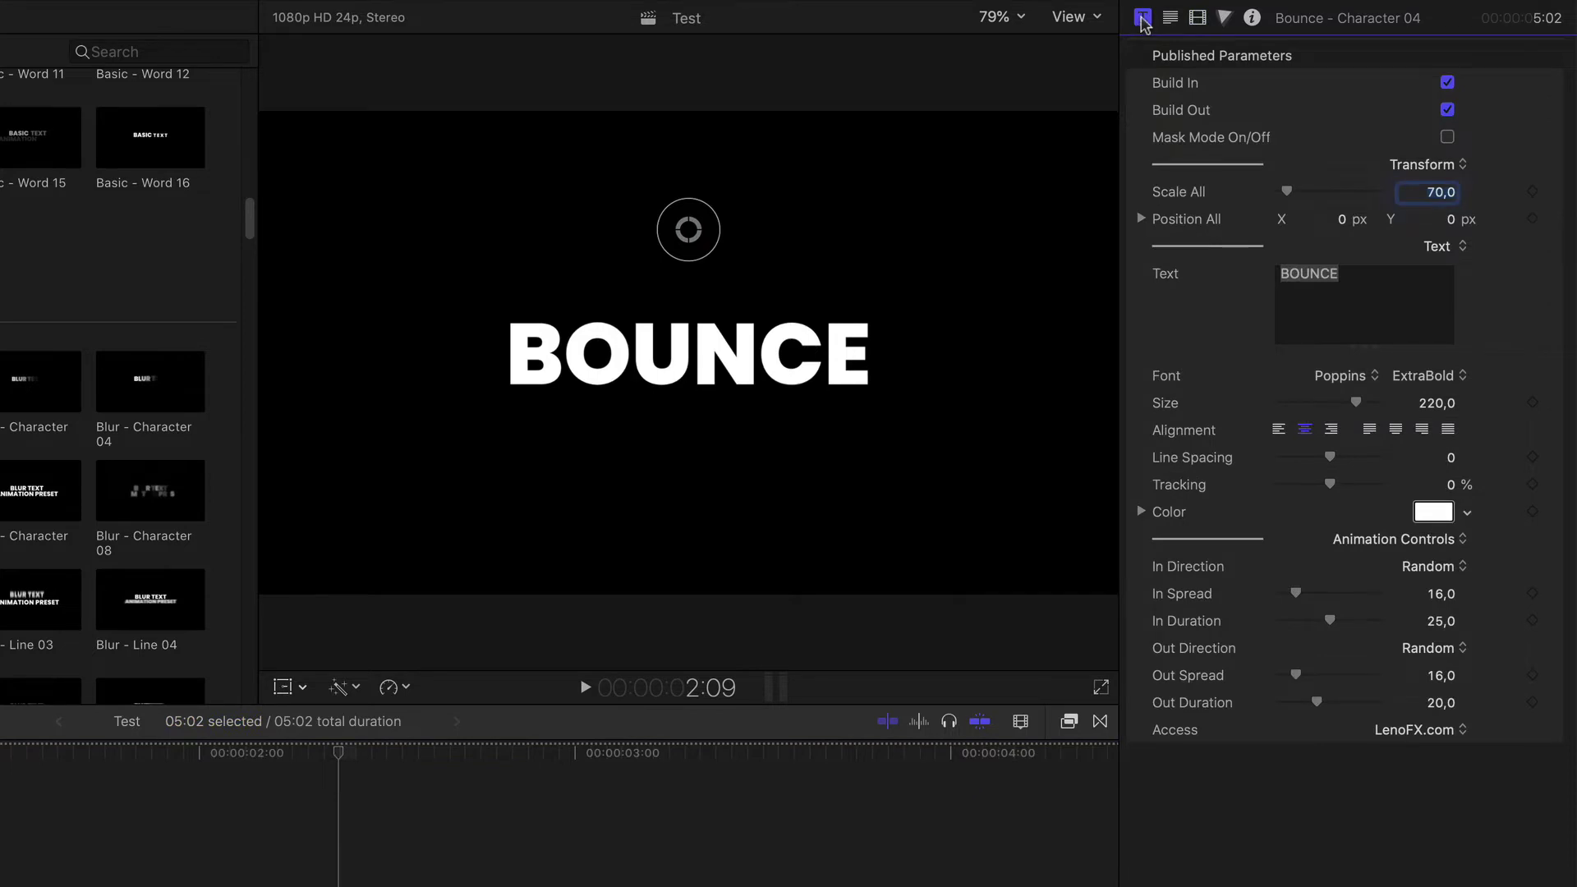
{"action": "left_click", "coordinate": [1448, 83]}
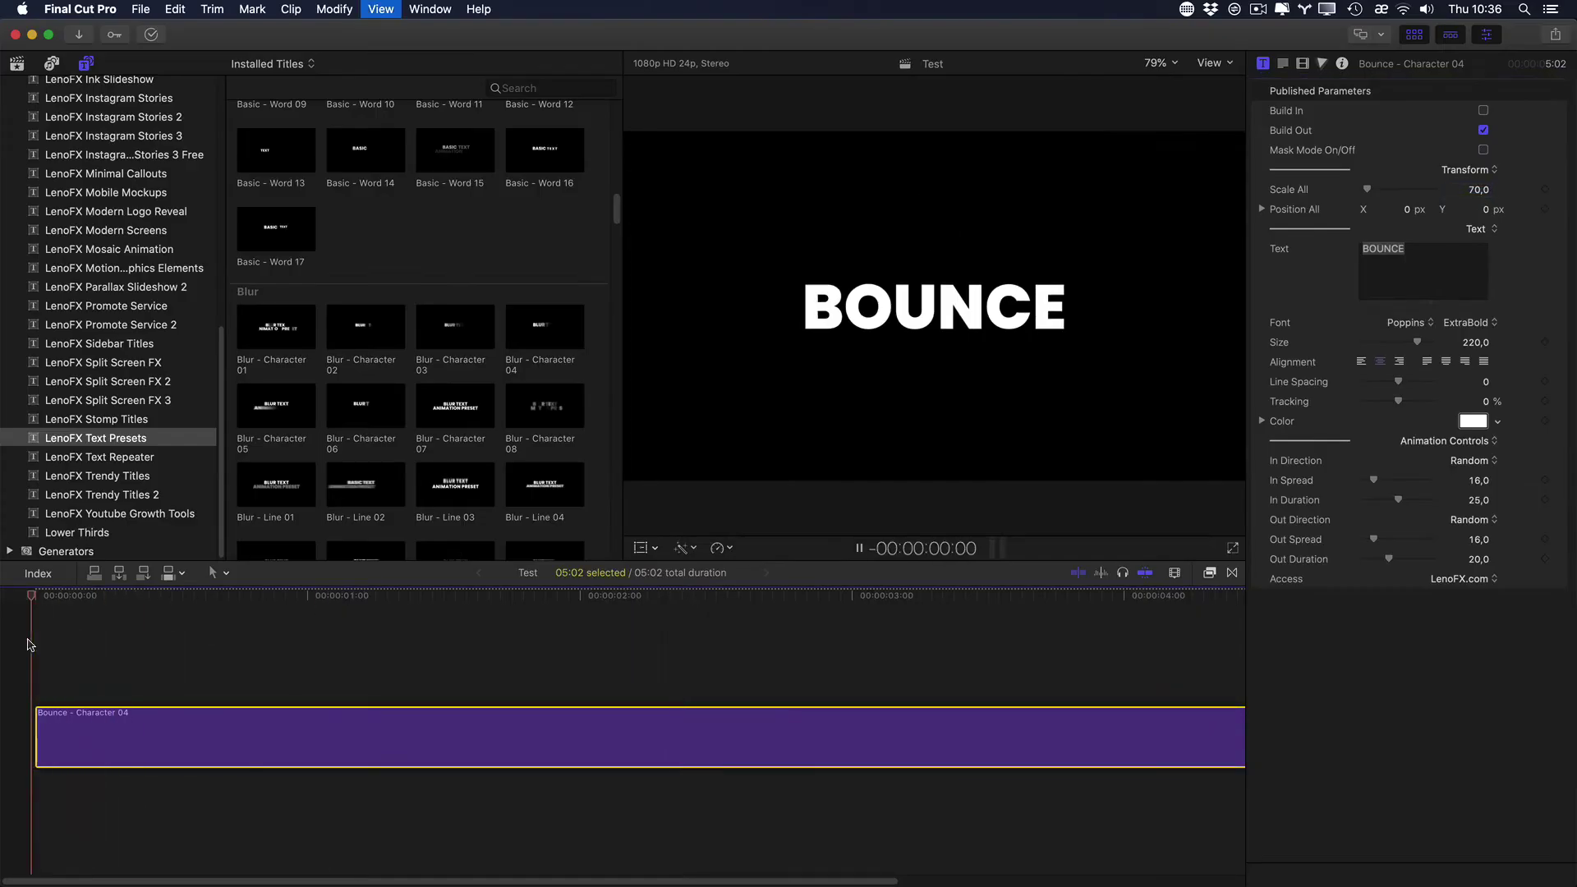
{"action": "key", "text": "space"}
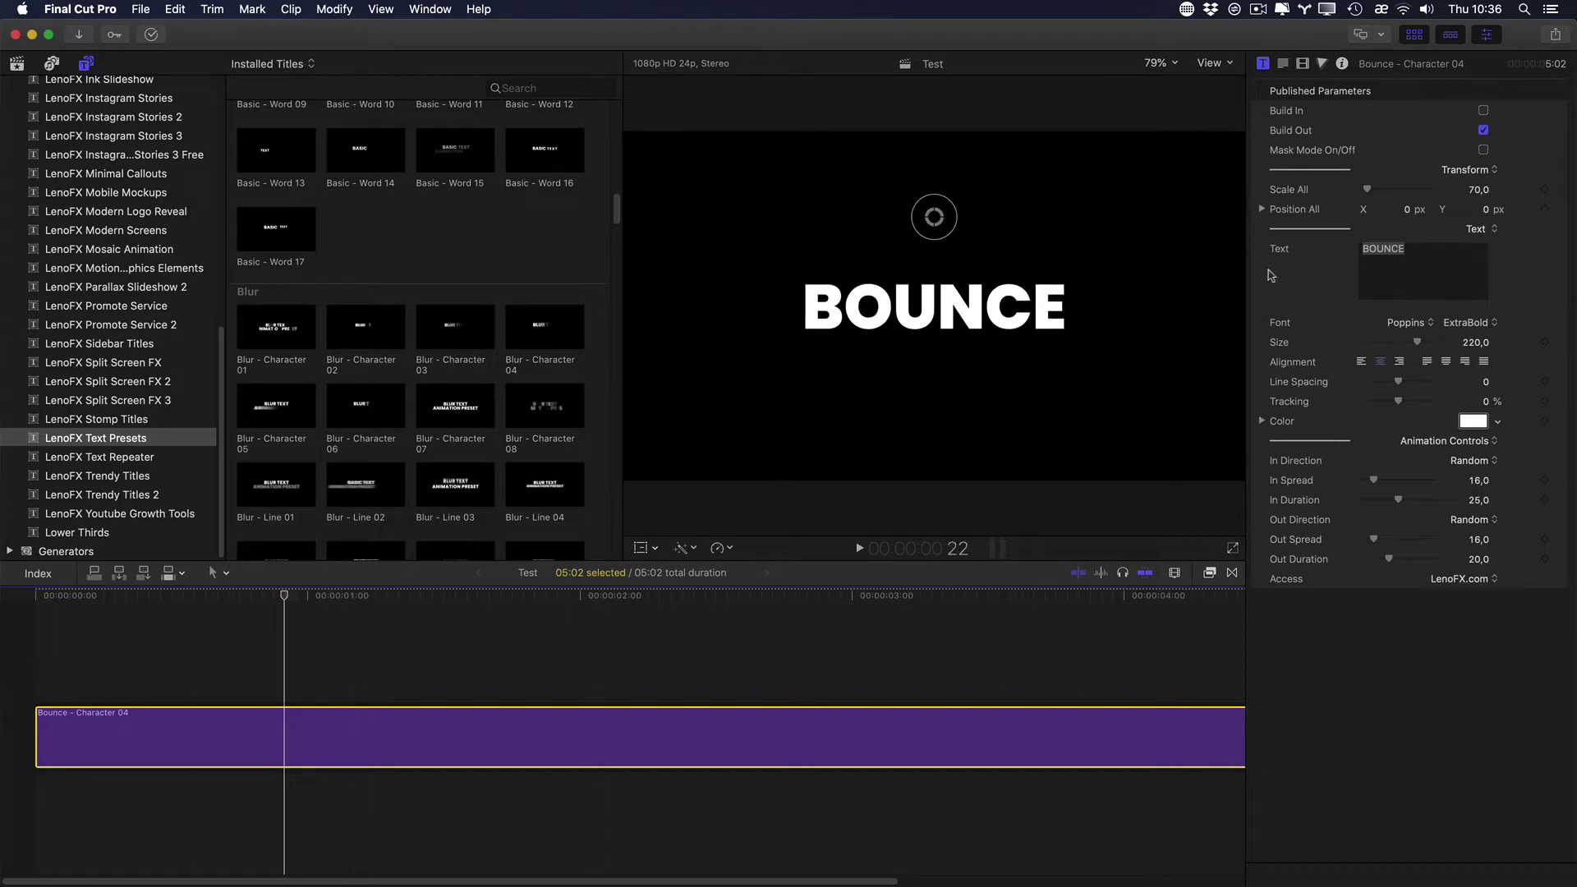
{"action": "left_click", "coordinate": [1483, 130]}
Step: Check the clip's end, re-enable Build Out and Build In, and park at 2:02
{"action": "key", "text": "shift"}
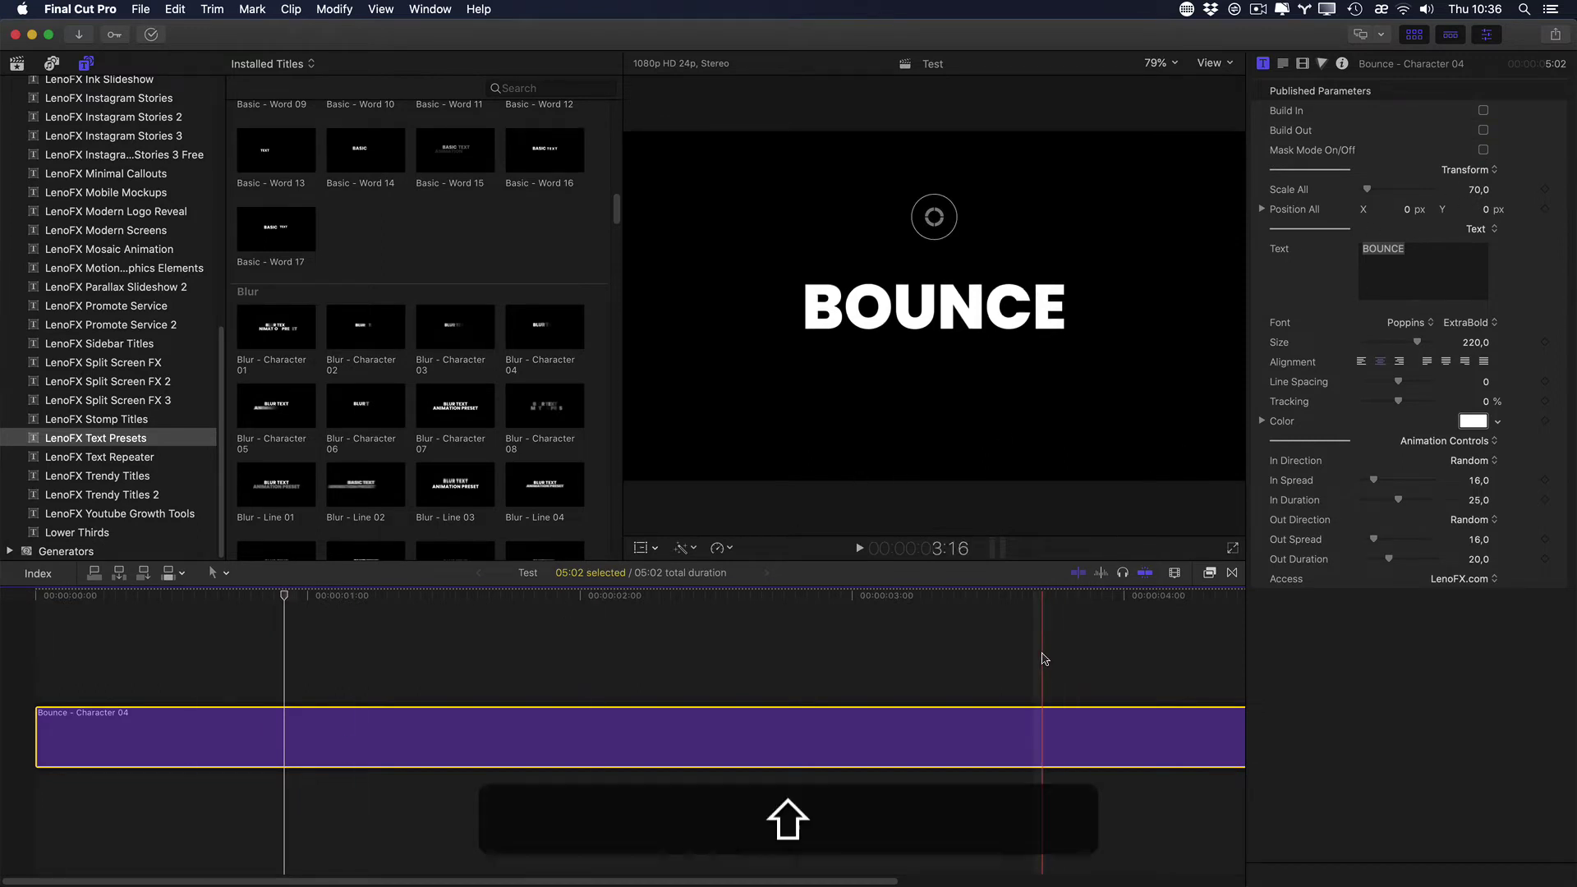
{"action": "key", "text": "shift+z"}
{"action": "key", "text": "End"}
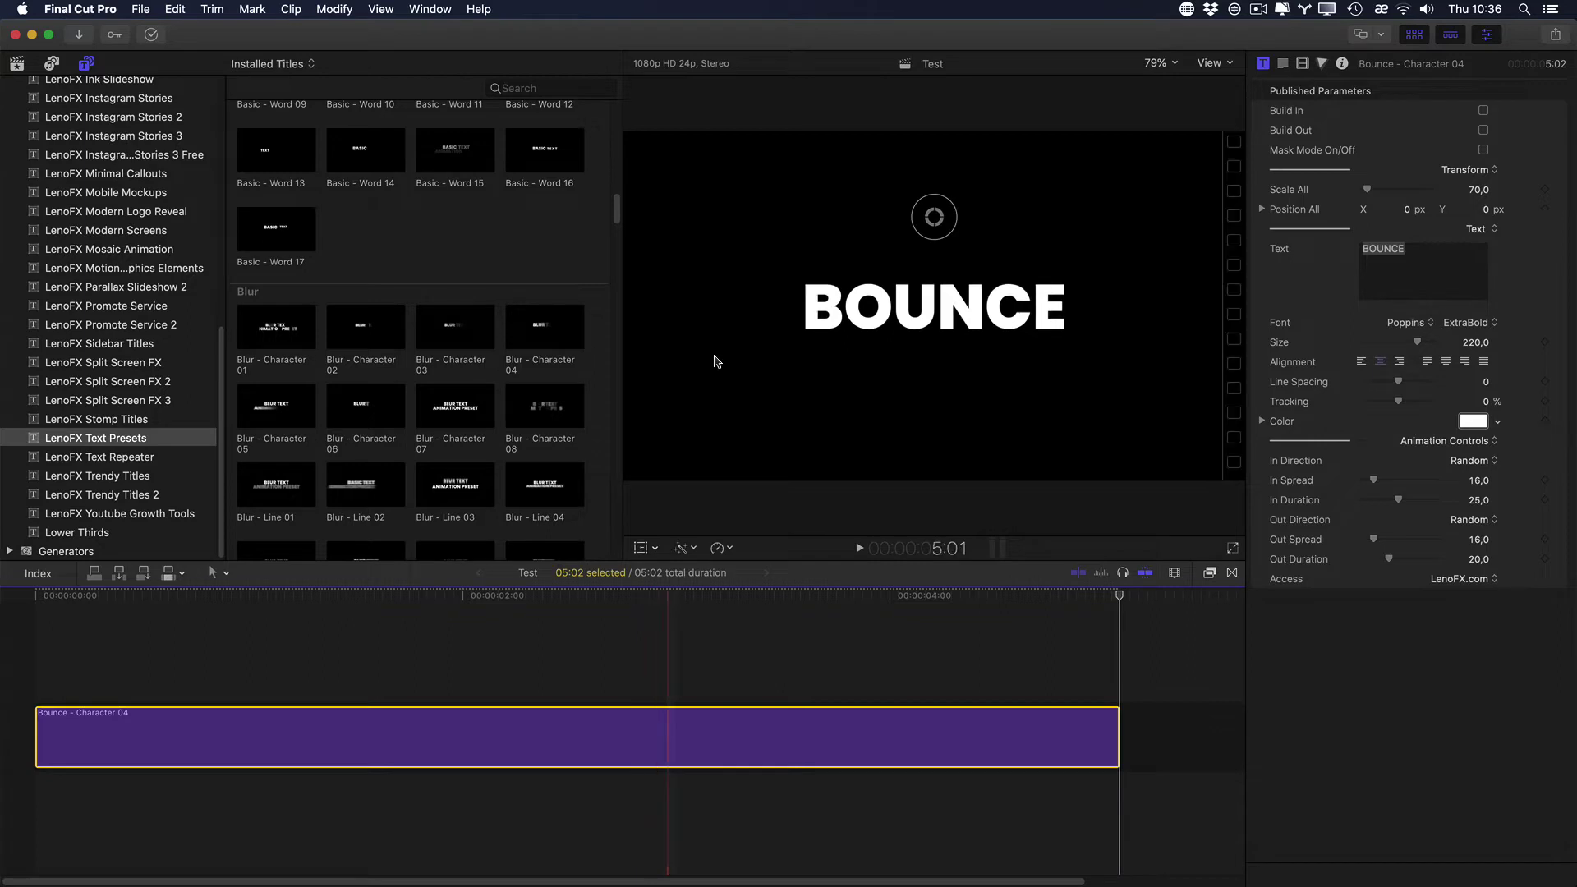
{"action": "left_click", "coordinate": [1483, 130]}
{"action": "left_click", "coordinate": [1483, 110]}
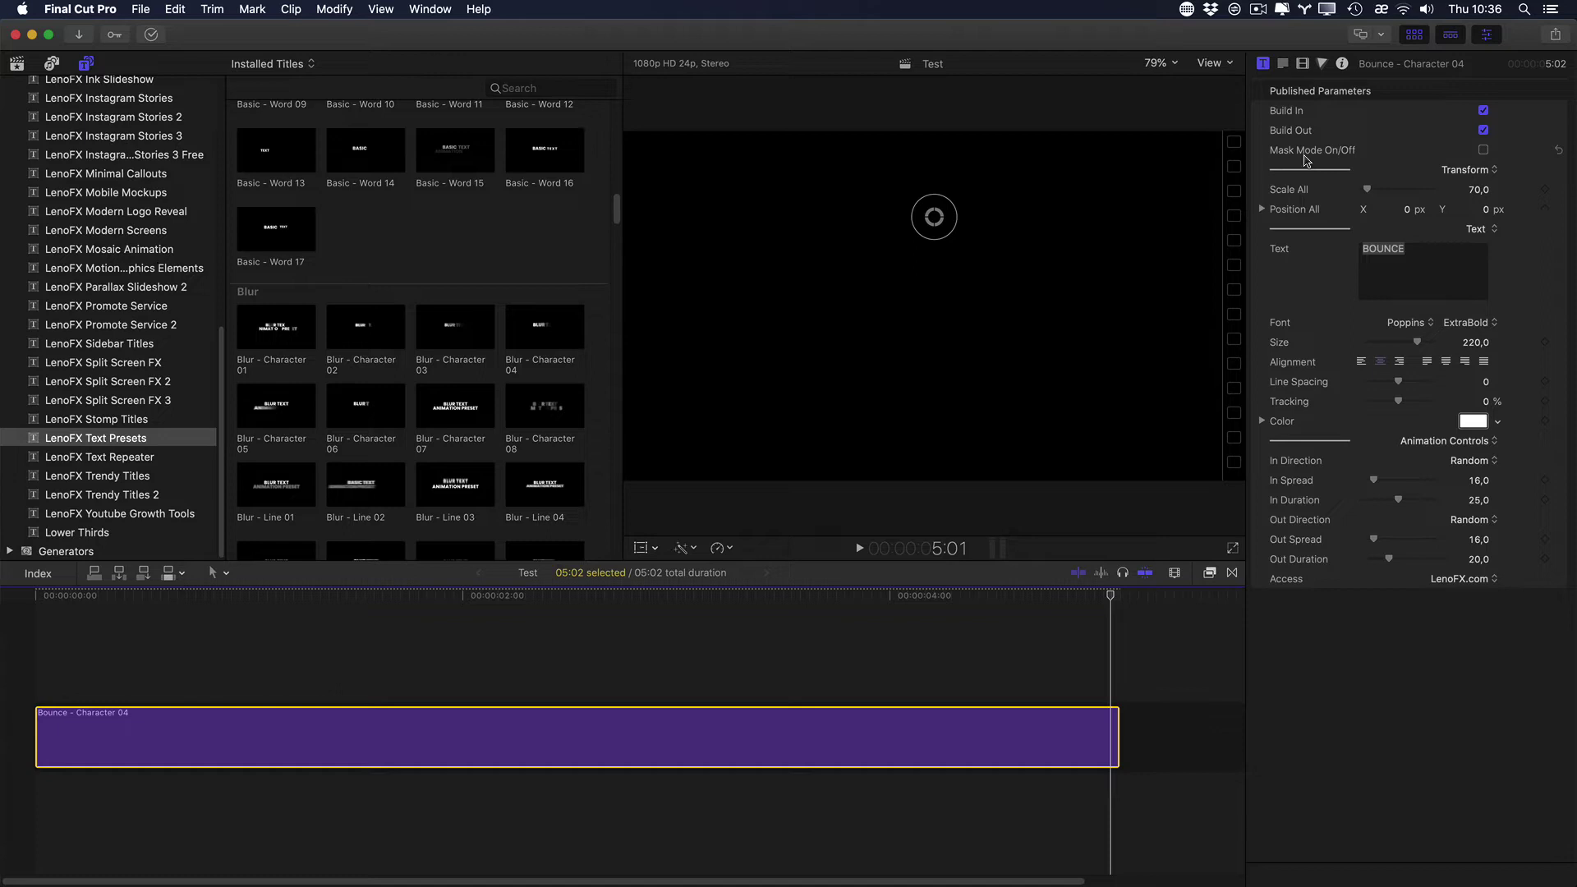
{"action": "left_click", "coordinate": [485, 735]}
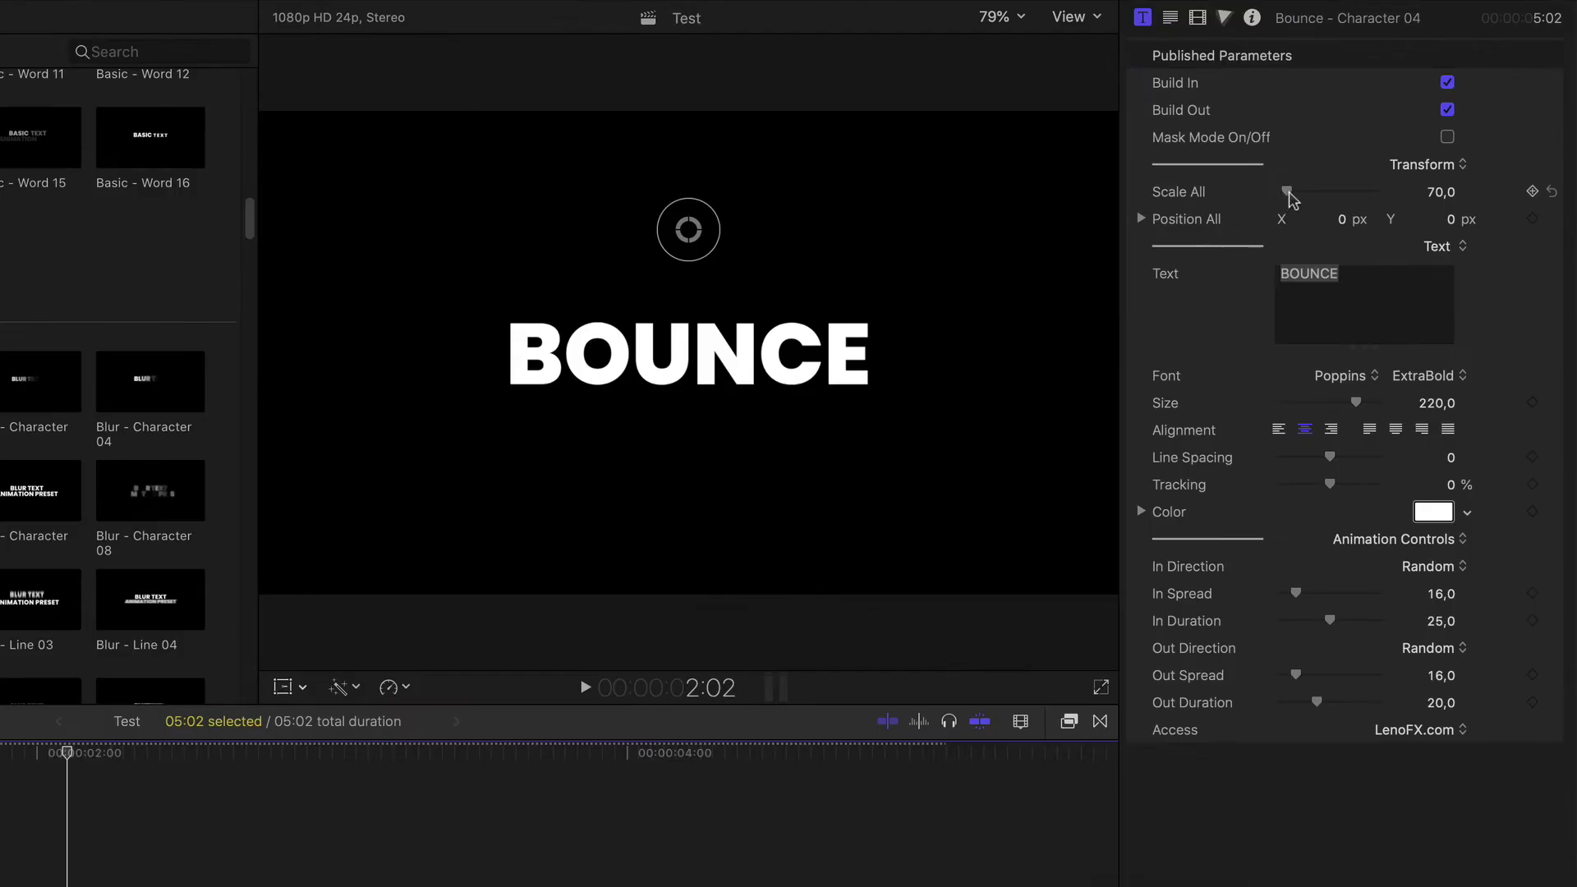
Step: Set the BOUNCE title's Scale All to 92,6 and recentre it
{"action": "left_click_drag", "start_coordinate": [1369, 194], "coordinate": [1287, 199]}
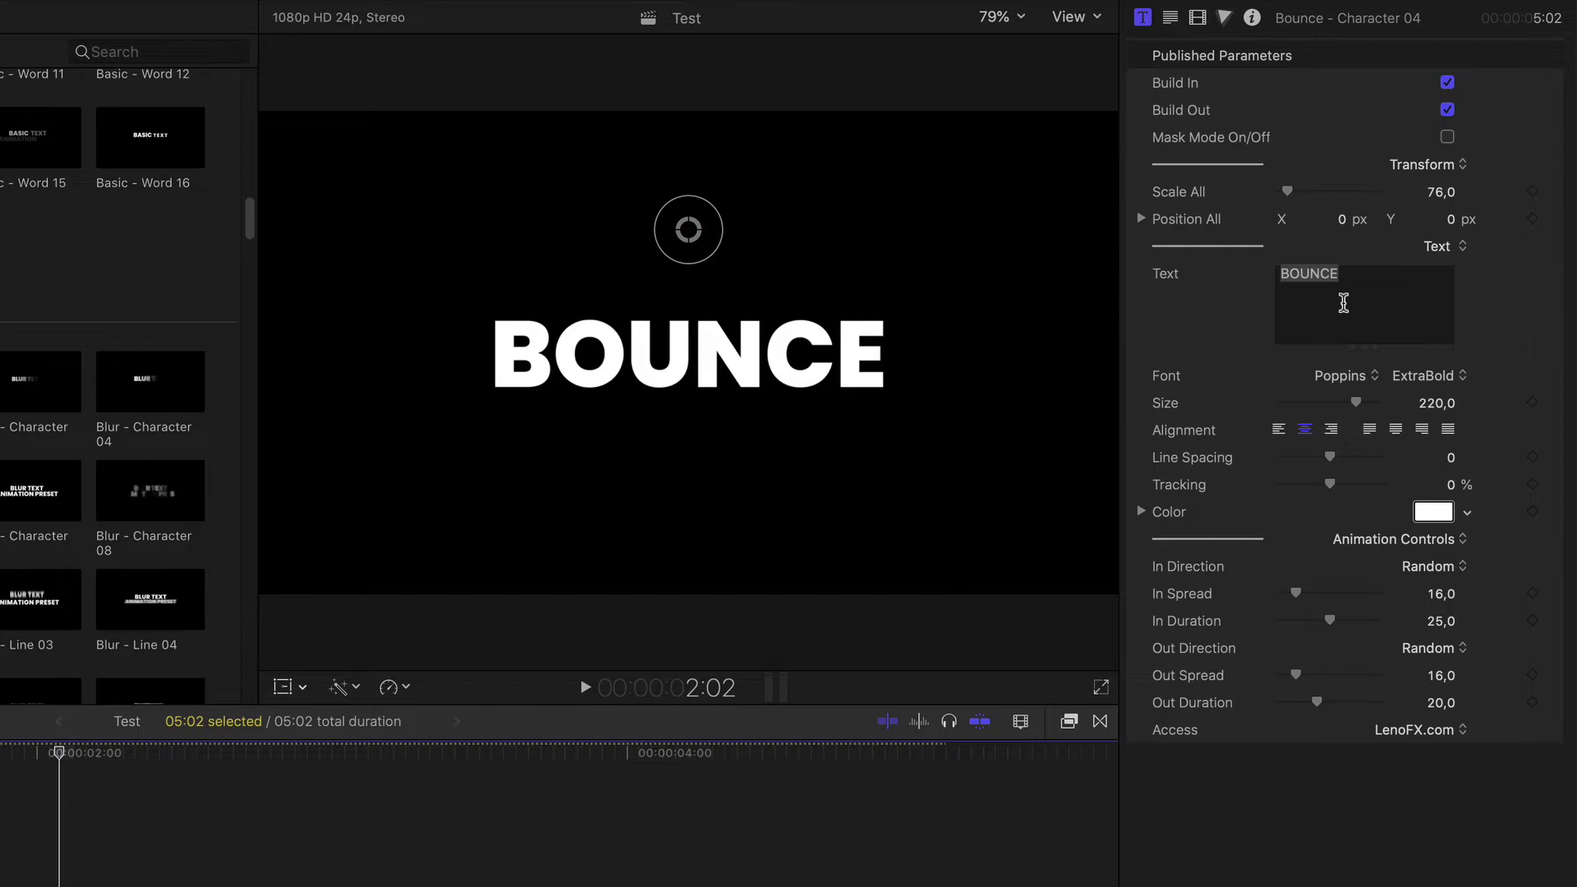
{"action": "left_click_drag", "start_coordinate": [1288, 192], "coordinate": [1290, 192]}
{"action": "mouse_move", "coordinate": [691, 235]}
{"action": "left_mouse_down"}
{"action": "mouse_move", "coordinate": [626, 235]}
{"action": "mouse_move", "coordinate": [731, 275]}
{"action": "mouse_move", "coordinate": [672, 246]}
{"action": "left_mouse_up"}
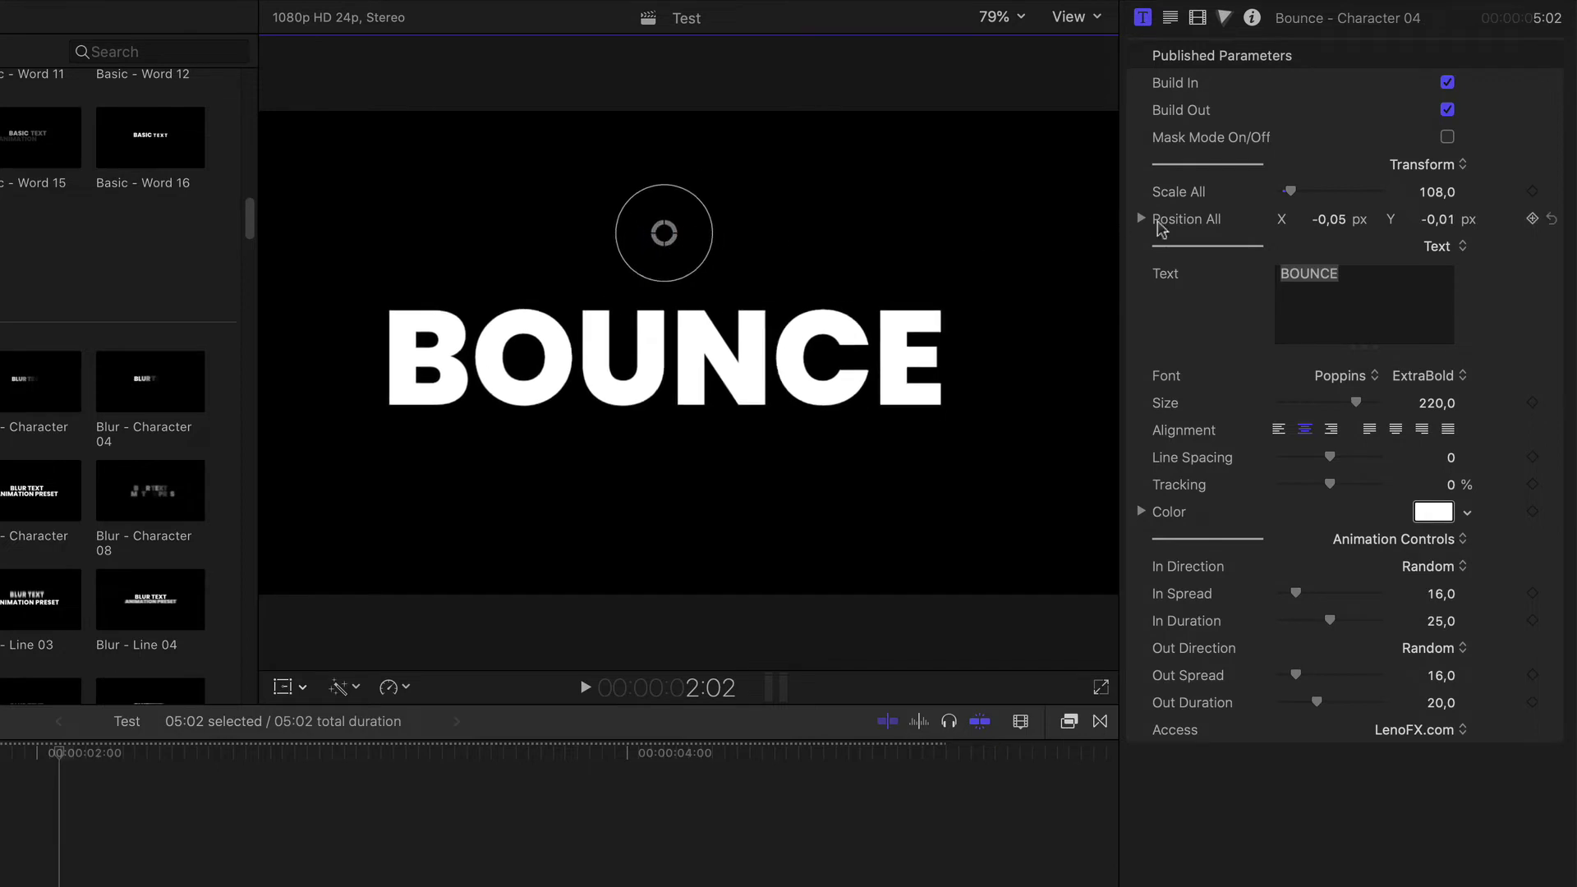
{"action": "left_click_drag", "start_coordinate": [1314, 219], "coordinate": [1303, 219]}
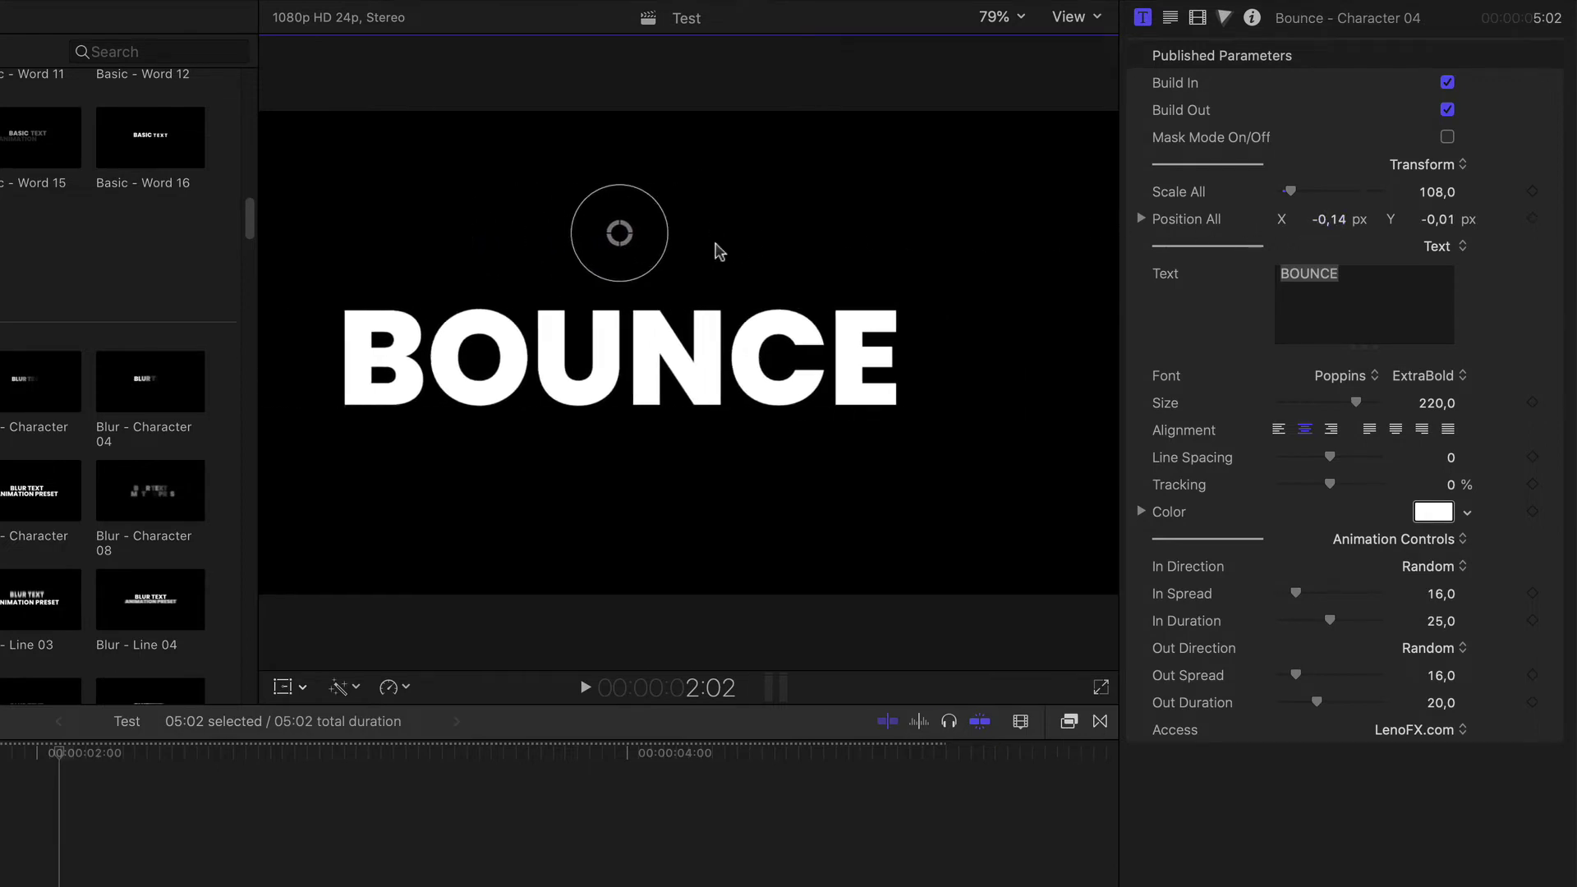
{"action": "left_click_drag", "start_coordinate": [622, 238], "coordinate": [695, 229]}
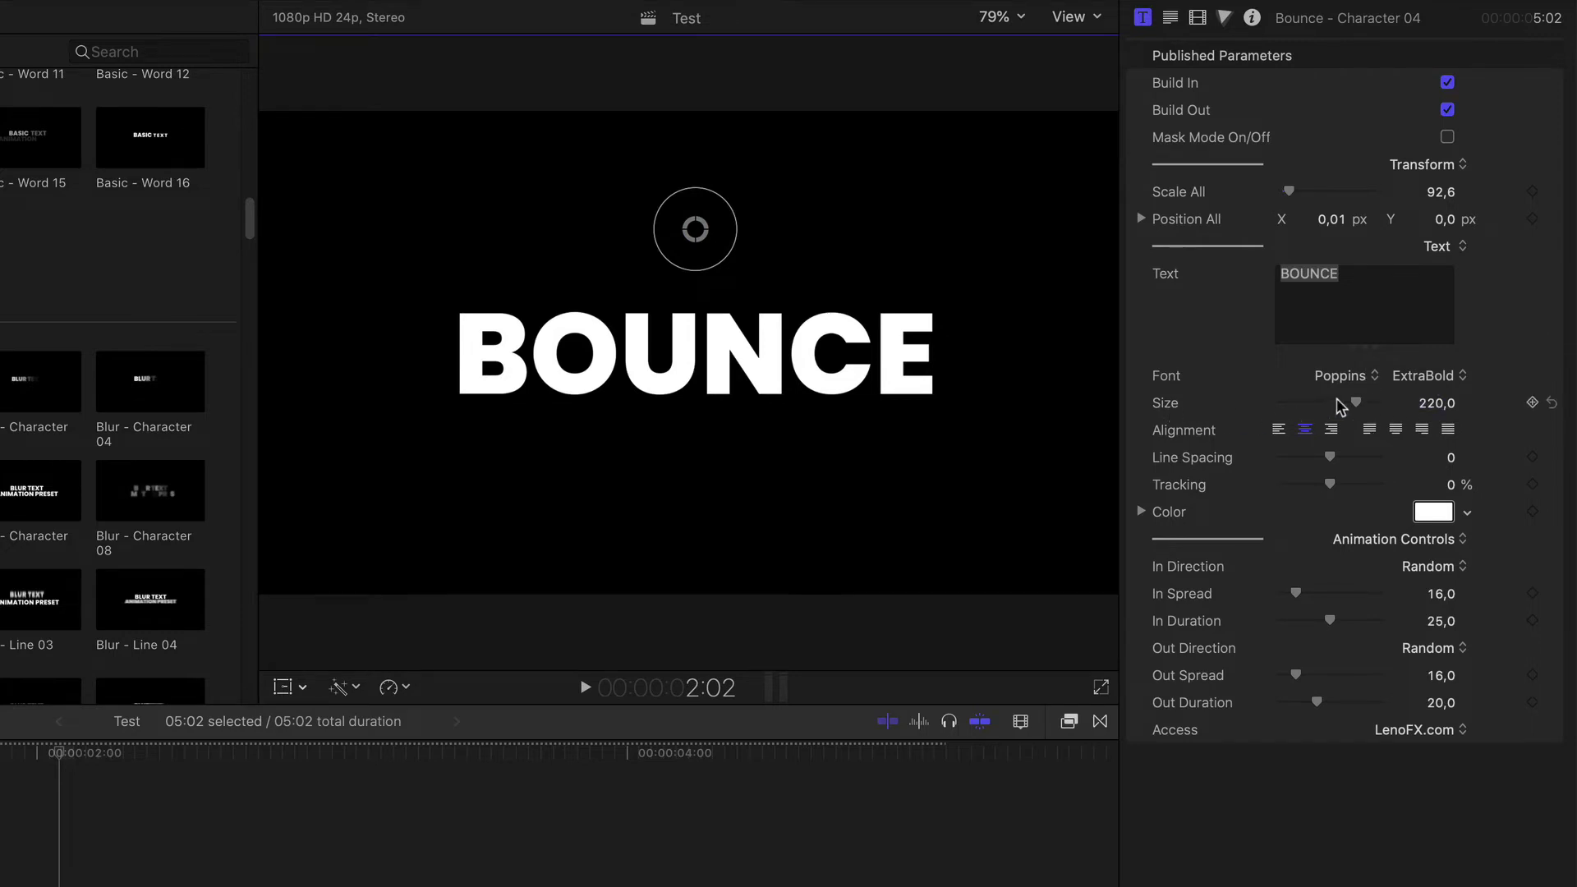
Step: Reduce the BOUNCE text size from 220 to 72
{"action": "left_click_drag", "start_coordinate": [1338, 403], "coordinate": [1303, 405]}
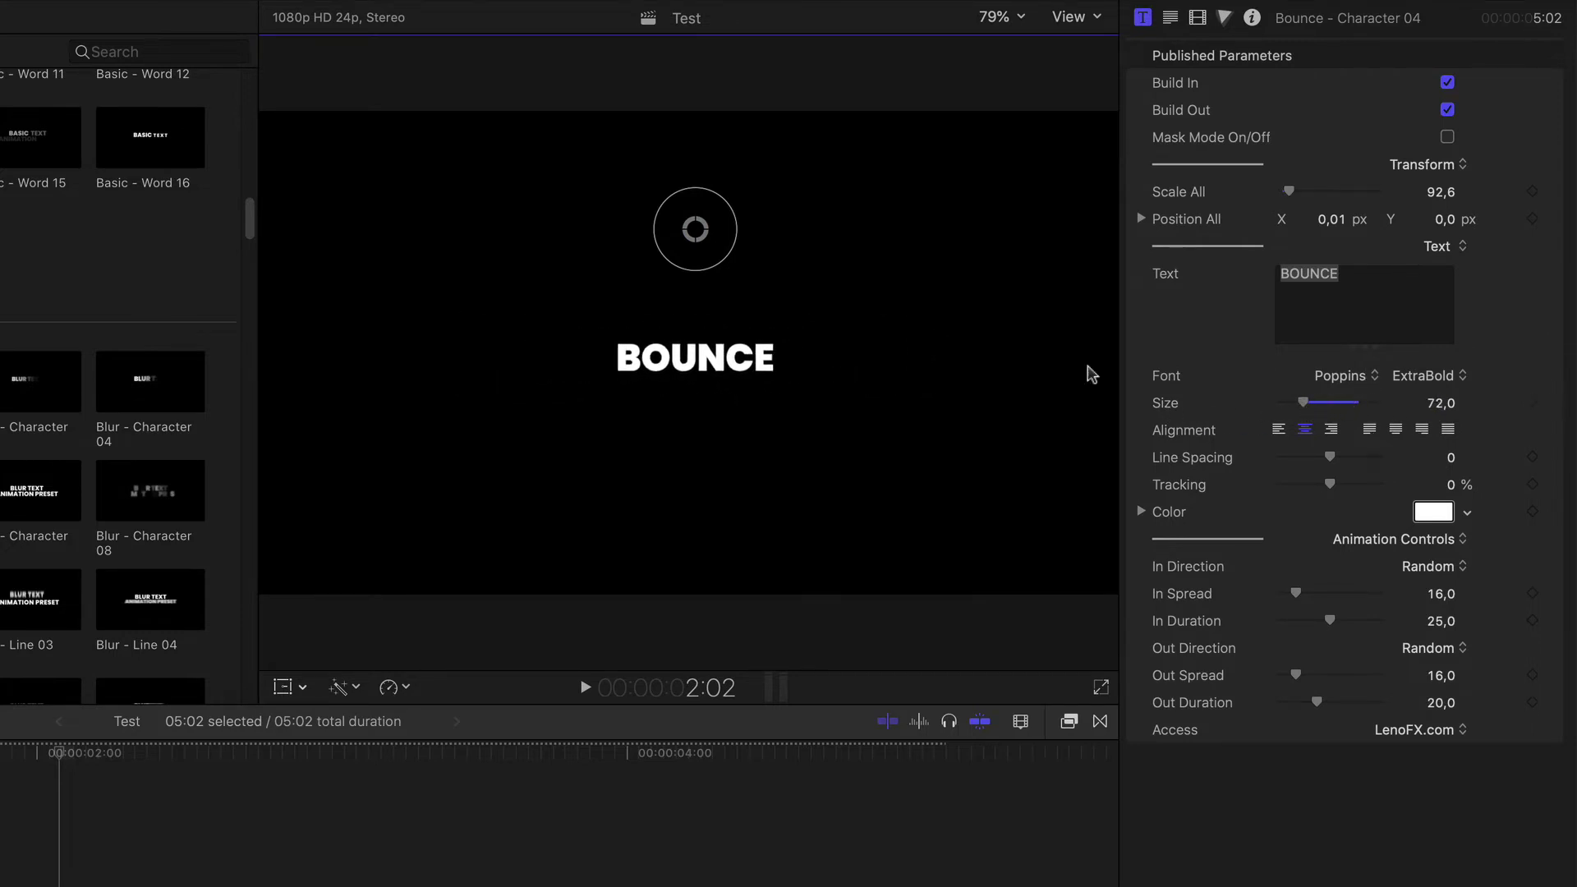
{"action": "left_click_drag", "start_coordinate": [695, 244], "coordinate": [677, 260]}
{"action": "left_click_drag", "start_coordinate": [1303, 401], "coordinate": [1304, 406]}
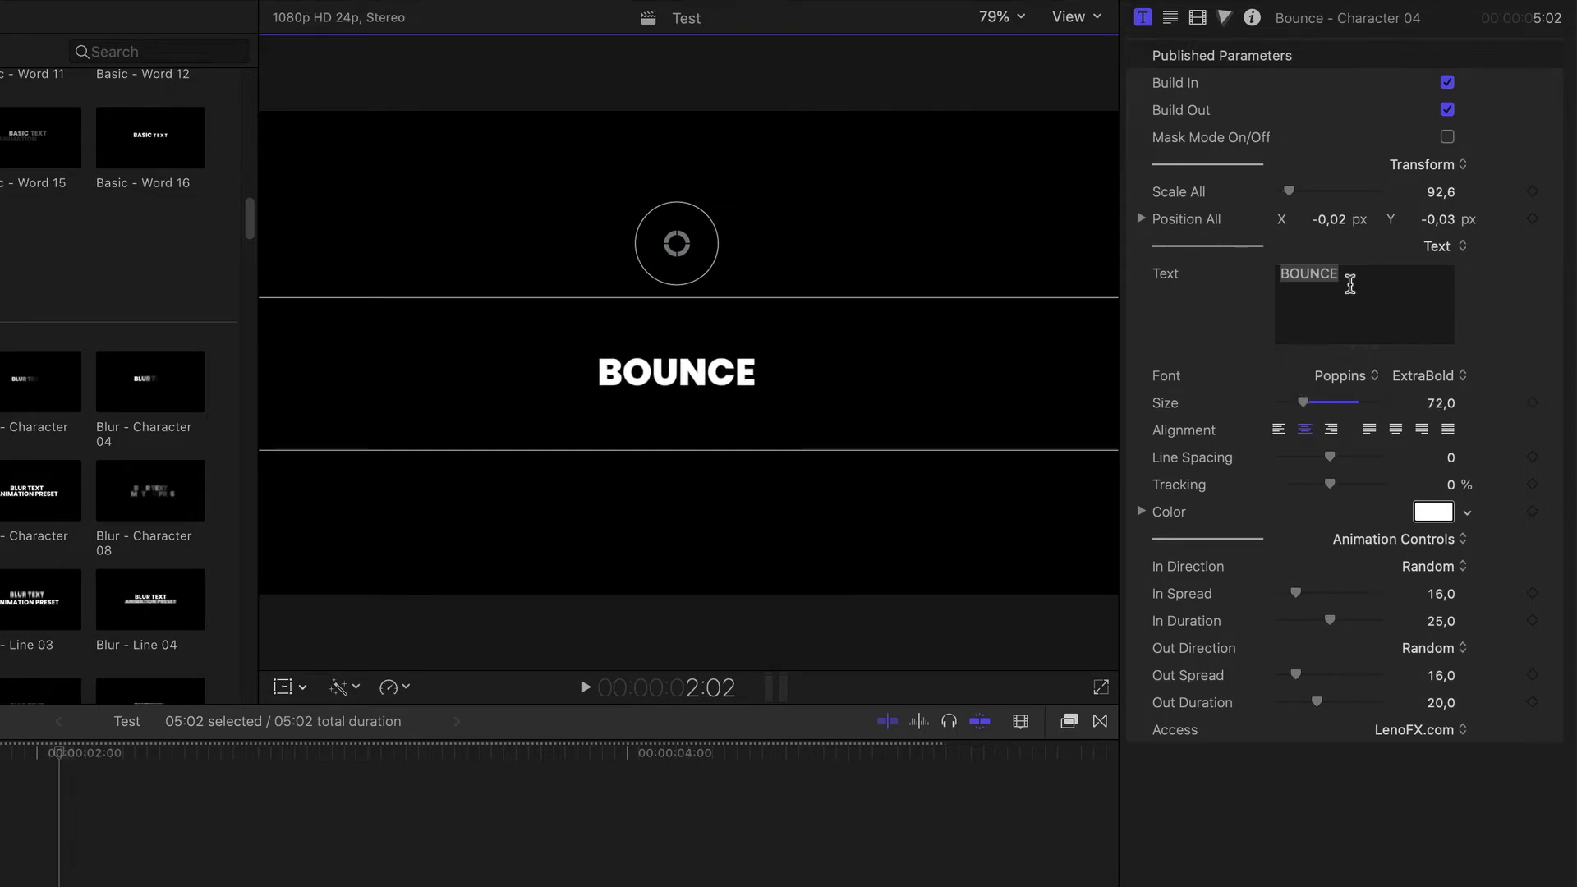
Step: Replace the title text with LENOFX.COM
{"action": "left_click", "coordinate": [1350, 285]}
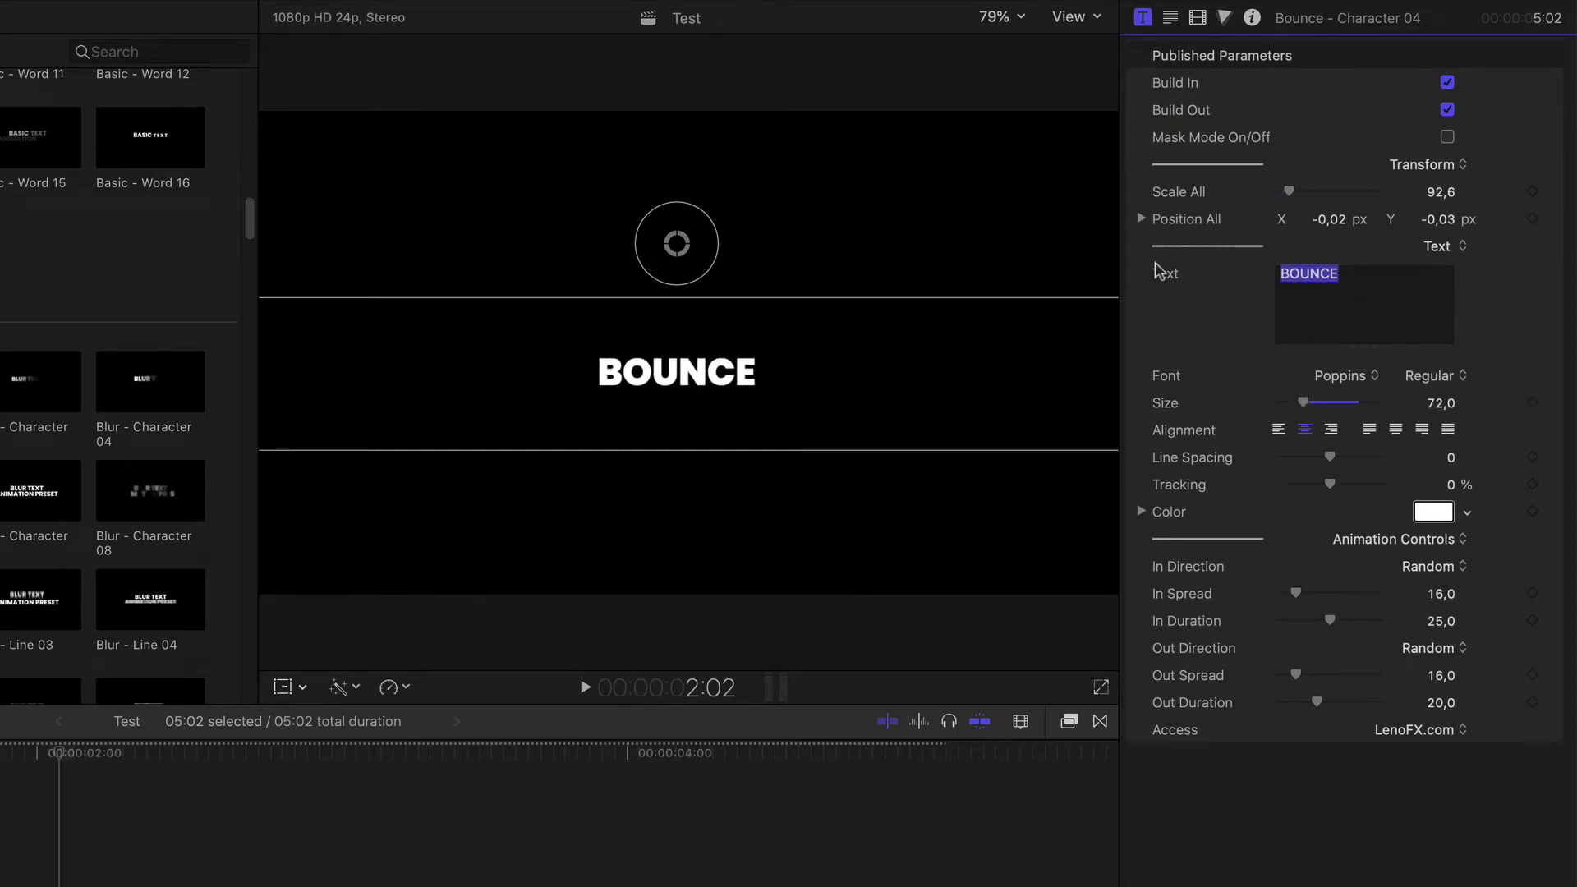
{"action": "type", "text": "FAST"}
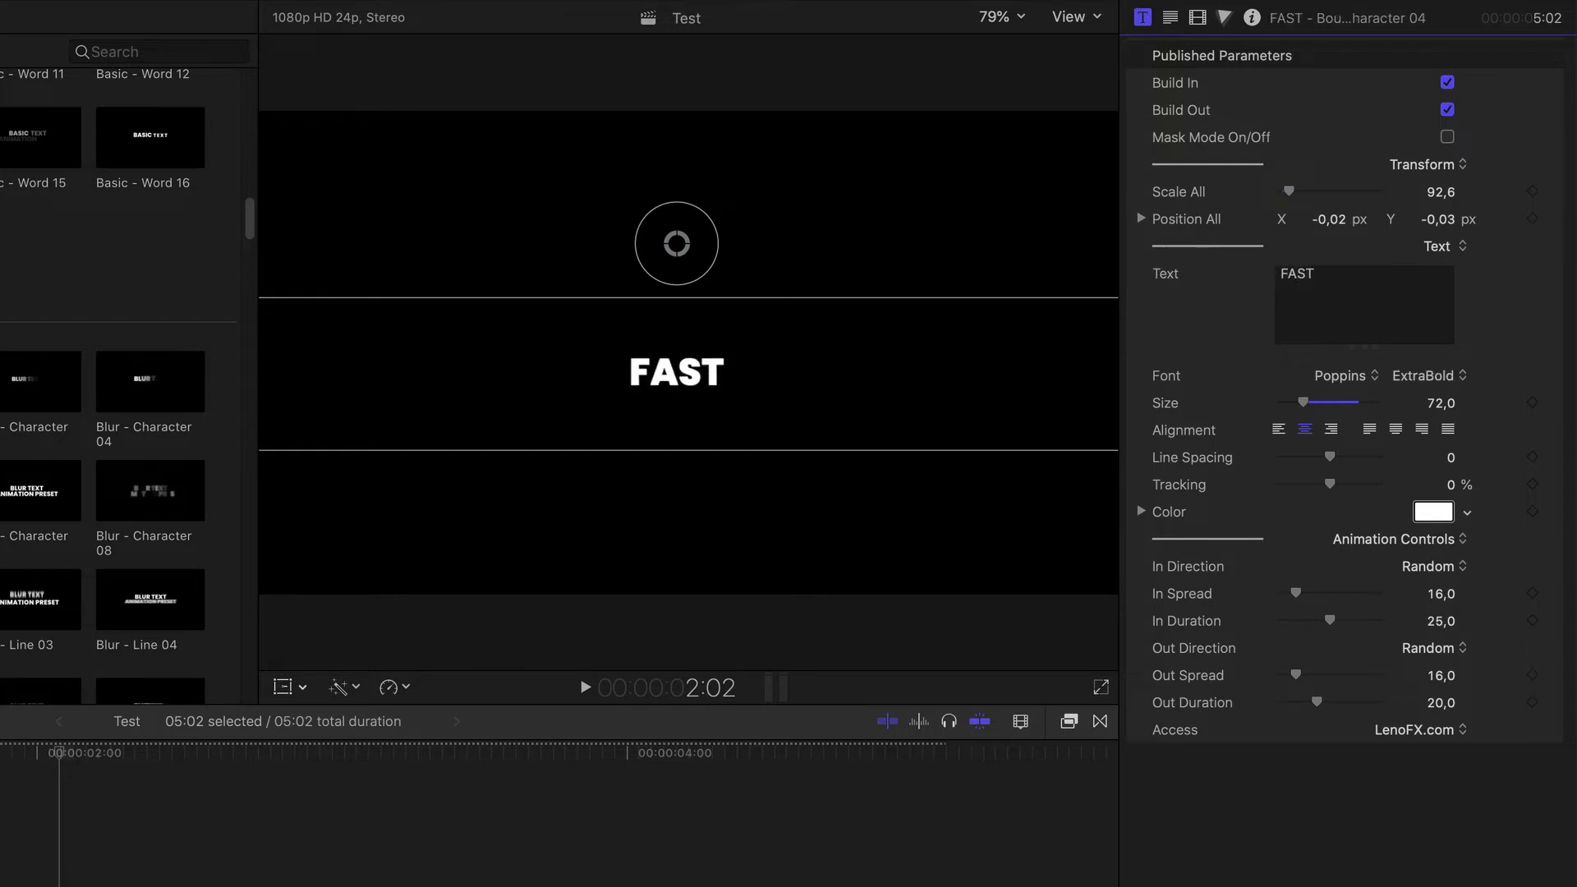
{"action": "key", "text": "super+a"}
{"action": "type", "text": "LENOFX.COM"}
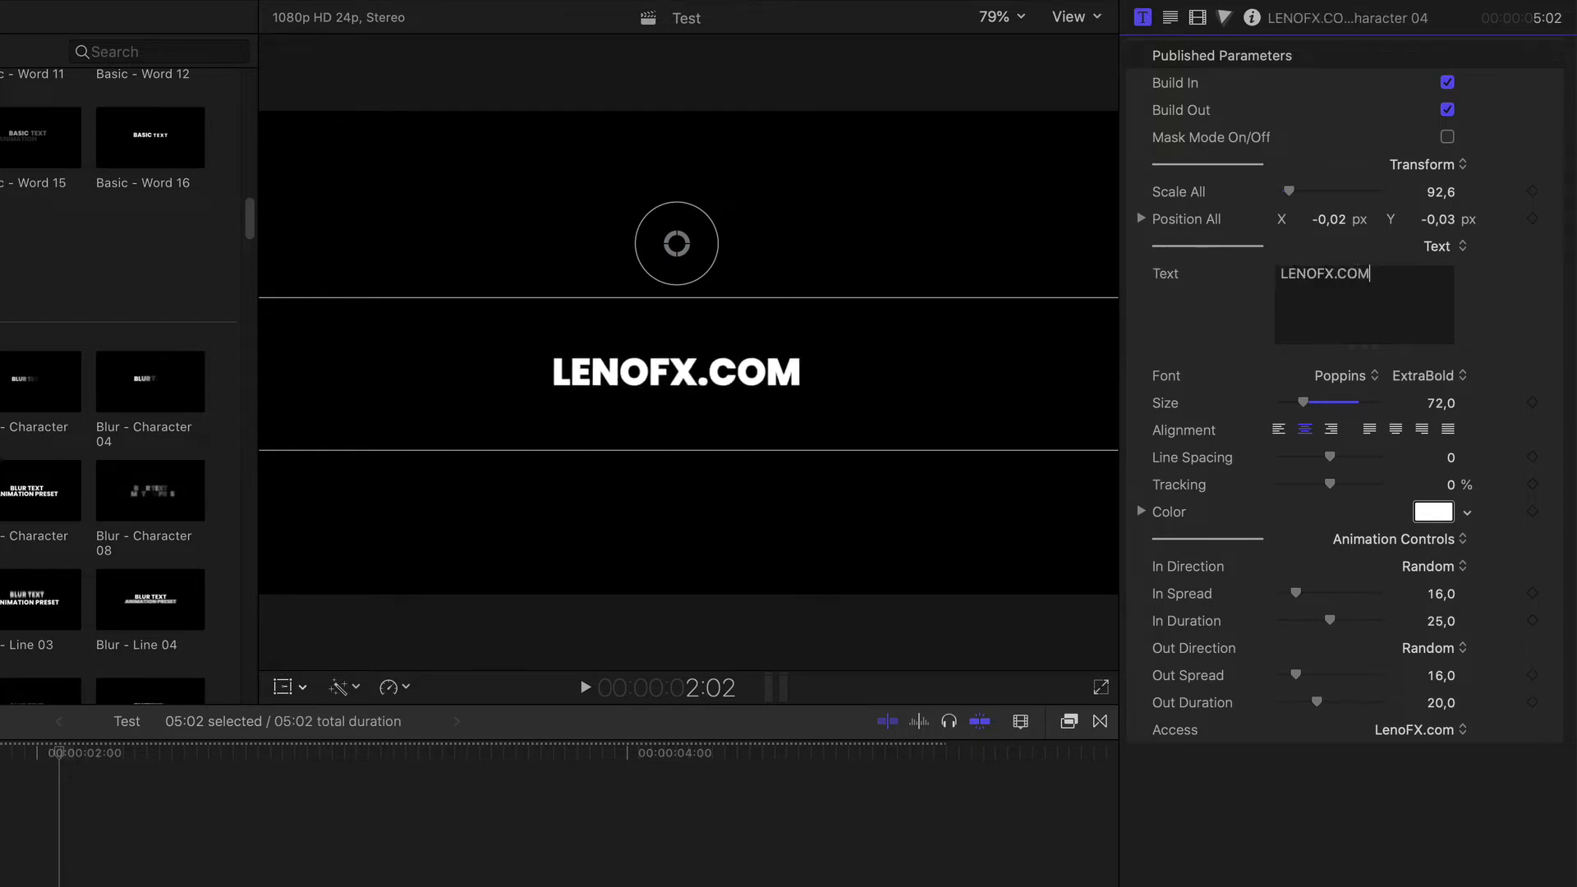
Step: Set the font to Futura Bold, size 105, centred, with line spacing -4
{"action": "left_click", "coordinate": [1341, 376]}
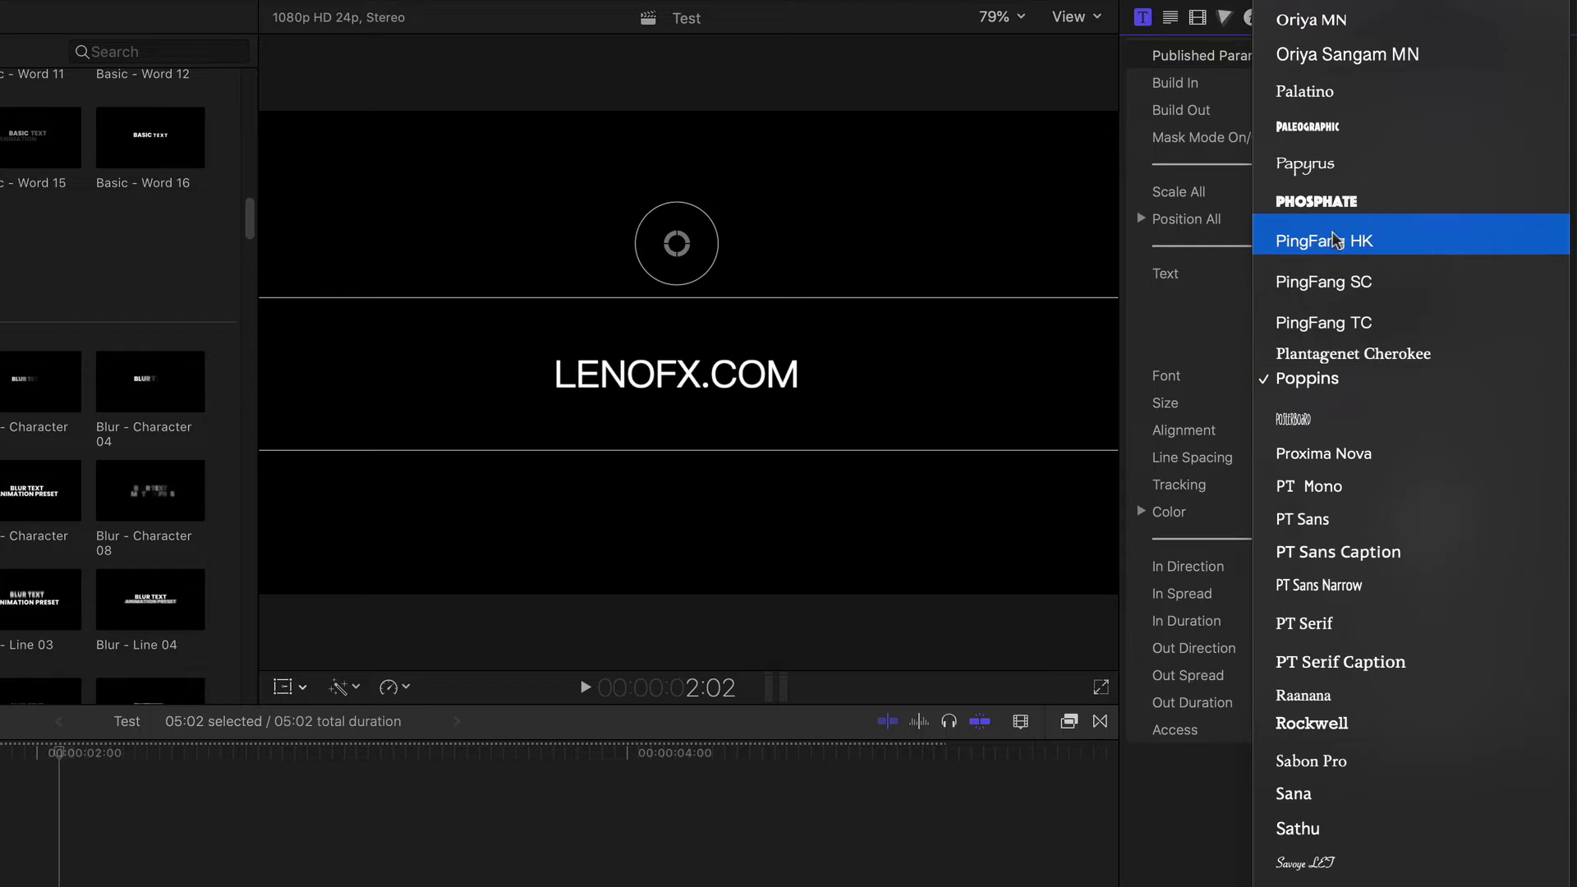
{"action": "type", "text": "Futura"}
{"action": "key", "text": "Return"}
{"action": "left_click", "coordinate": [1426, 375]}
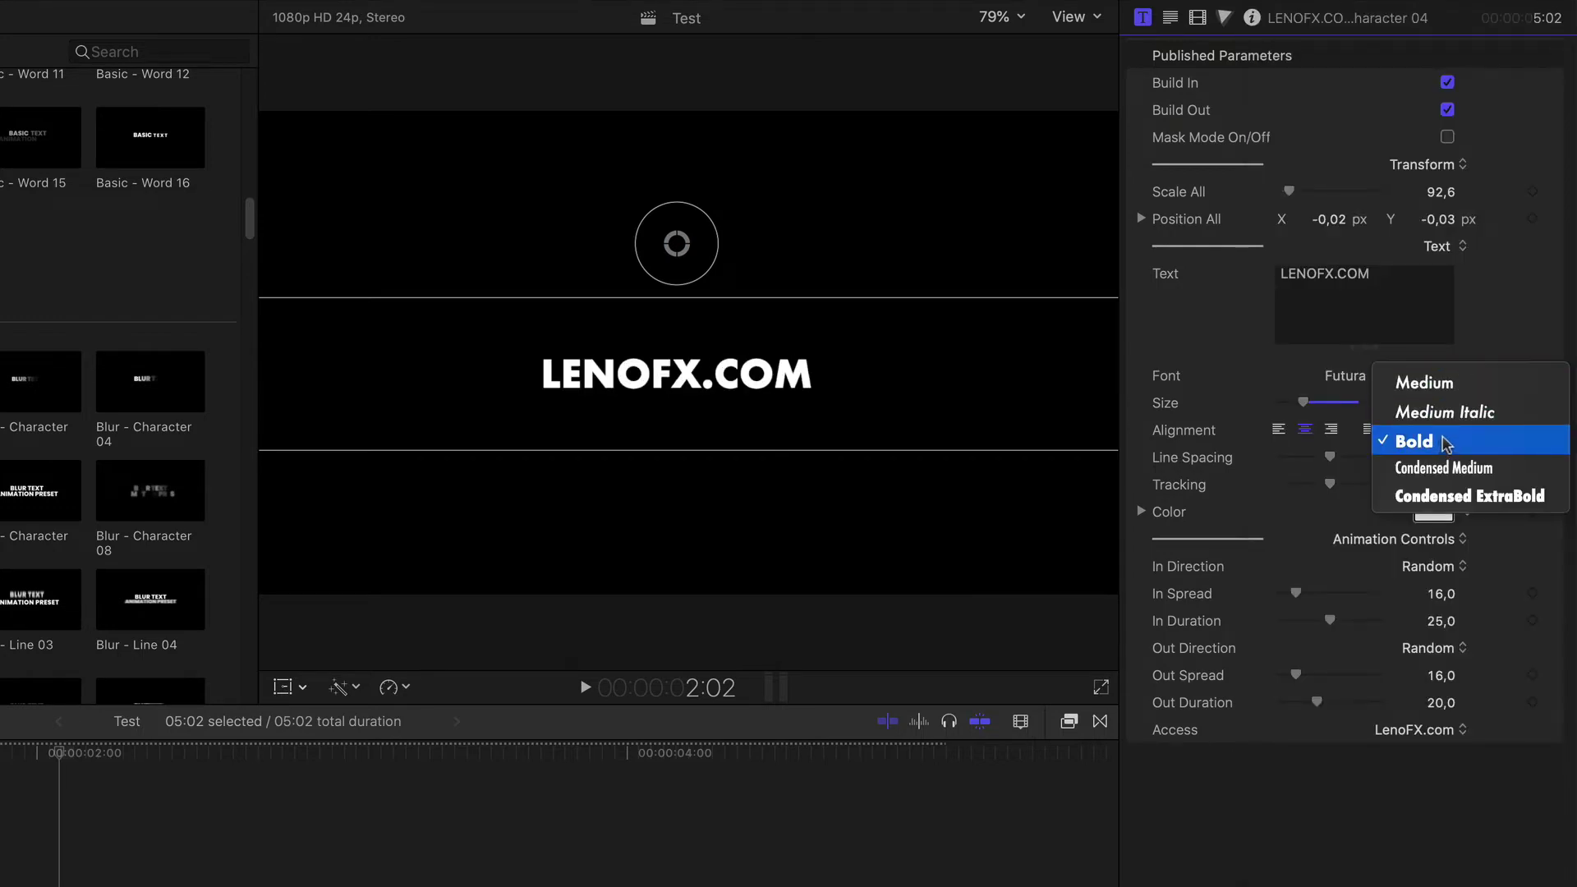
{"action": "left_click", "coordinate": [1447, 444]}
{"action": "left_click_drag", "start_coordinate": [1304, 403], "coordinate": [1315, 403]}
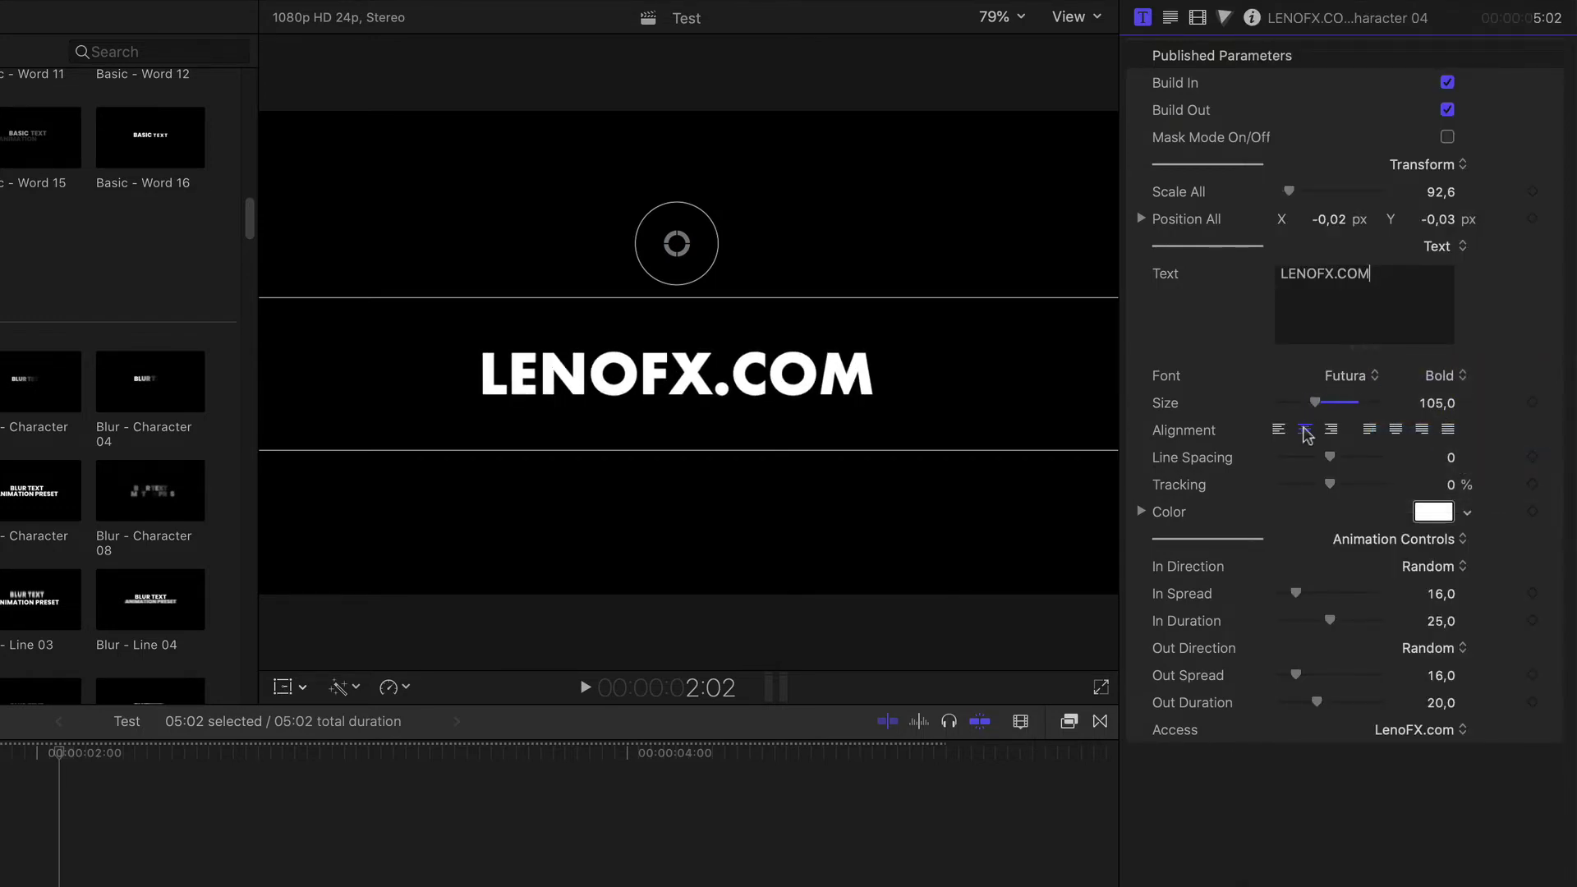
{"action": "left_click", "coordinate": [1280, 429]}
{"action": "left_click", "coordinate": [1308, 429]}
{"action": "left_click_drag", "start_coordinate": [1328, 457], "coordinate": [1330, 457]}
Step: Add a placeholder second line and tighten the spacing between the lines
{"action": "key", "text": "Return"}
{"action": "type", "text": "ASDFASFDSASD"}
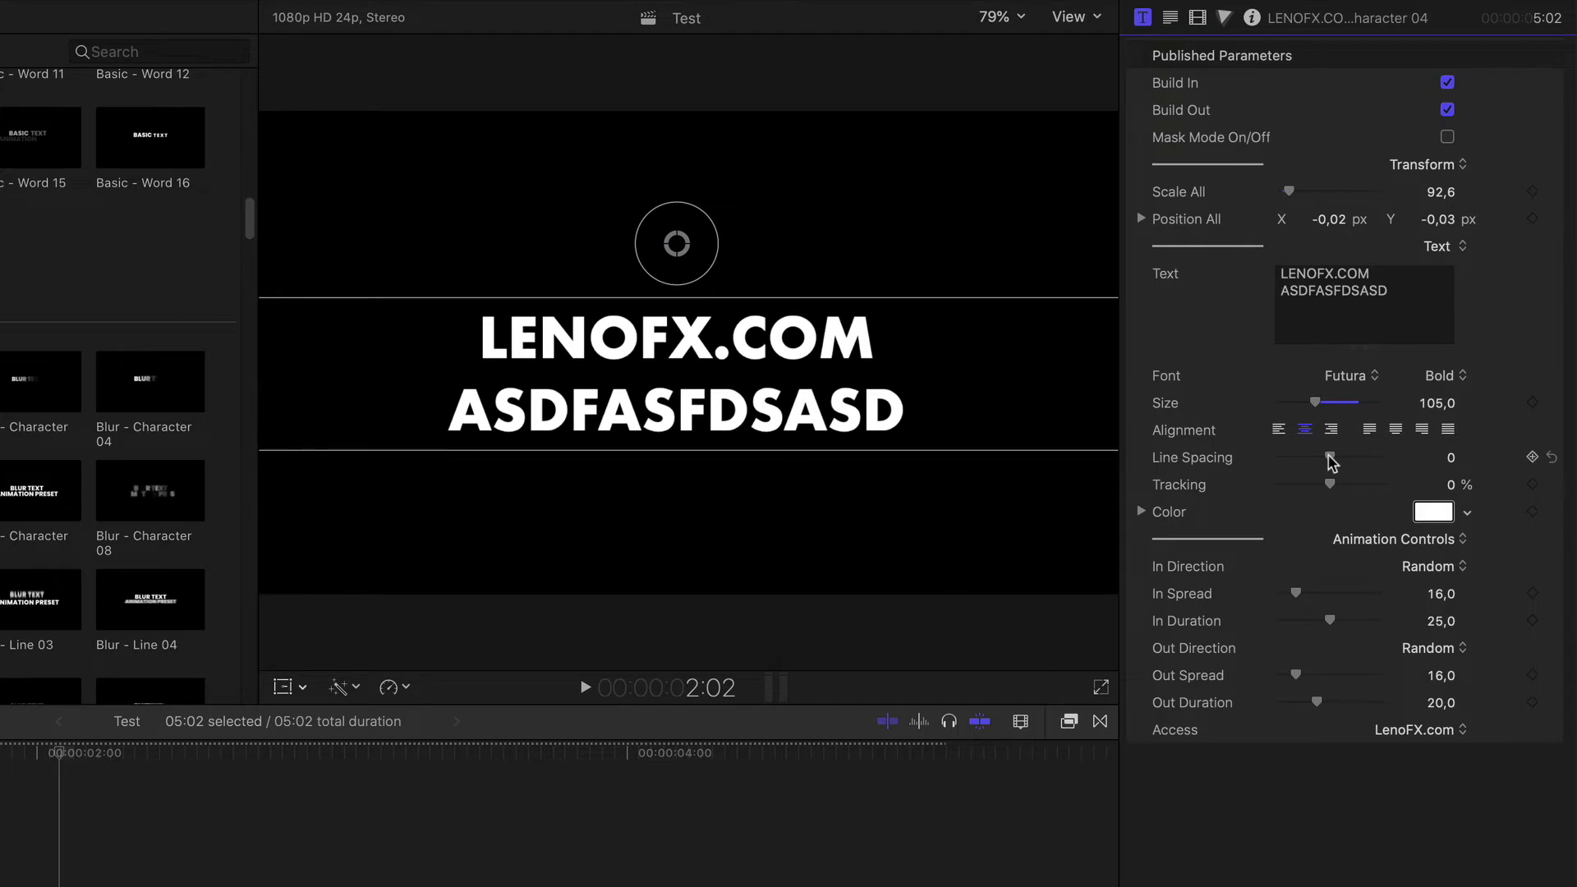
{"action": "mouse_move", "coordinate": [1330, 457]}
{"action": "left_mouse_down"}
{"action": "mouse_move", "coordinate": [1300, 458]}
{"action": "mouse_move", "coordinate": [1324, 458]}
{"action": "mouse_move", "coordinate": [1333, 484]}
{"action": "left_mouse_up"}
Step: Colour the title yellow and retype the second line as WEBSITE
{"action": "left_click", "coordinate": [1468, 513]}
{"action": "left_click_drag", "start_coordinate": [1434, 576], "coordinate": [1408, 552]}
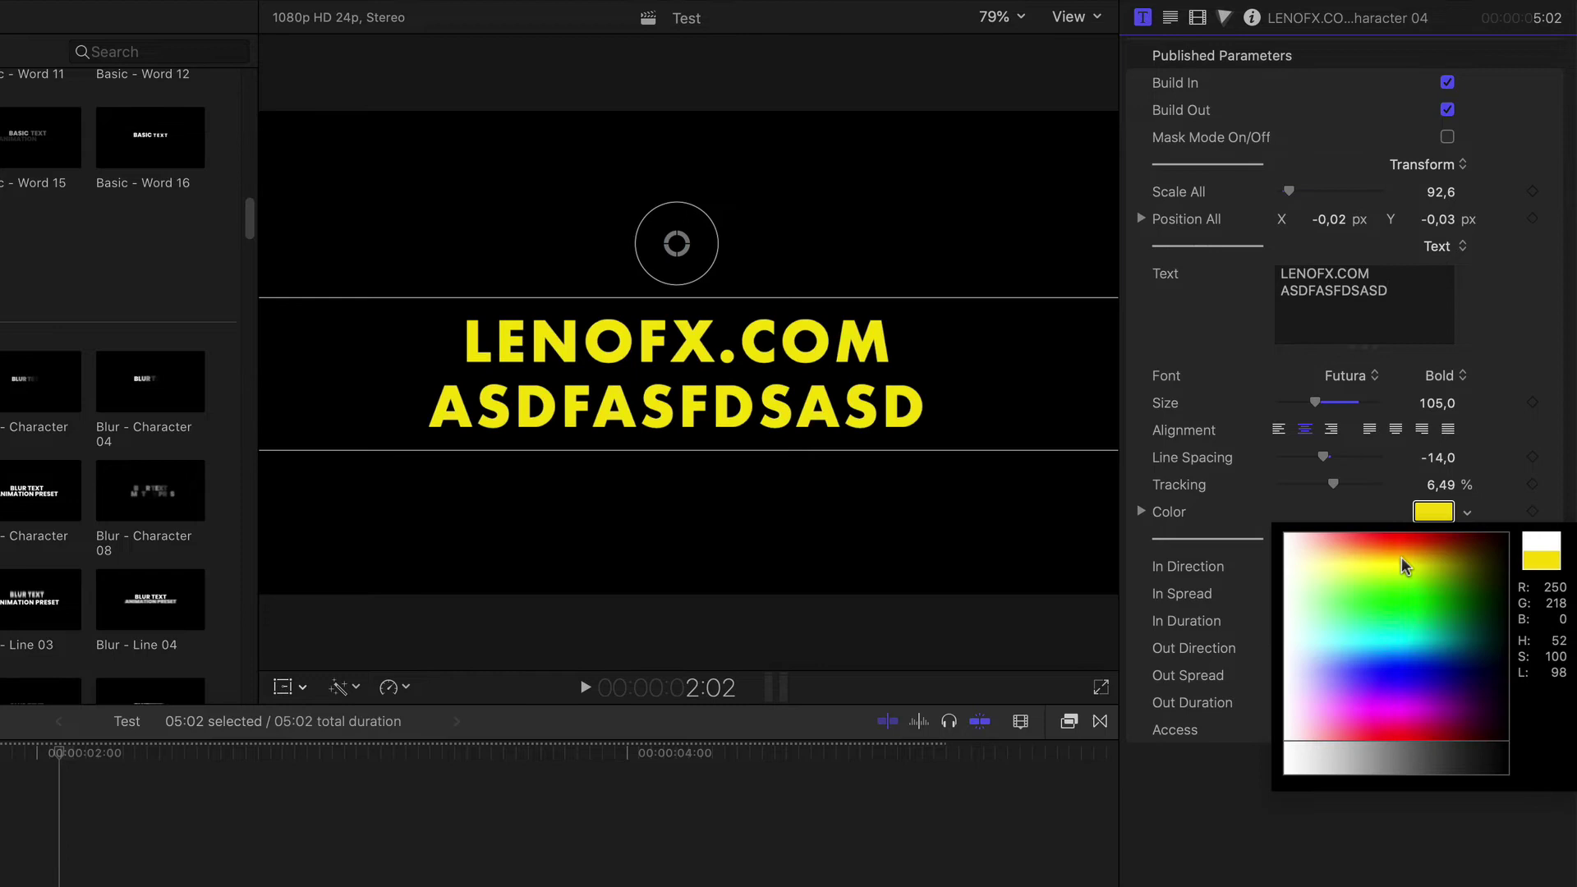
{"action": "left_click", "coordinate": [761, 400]}
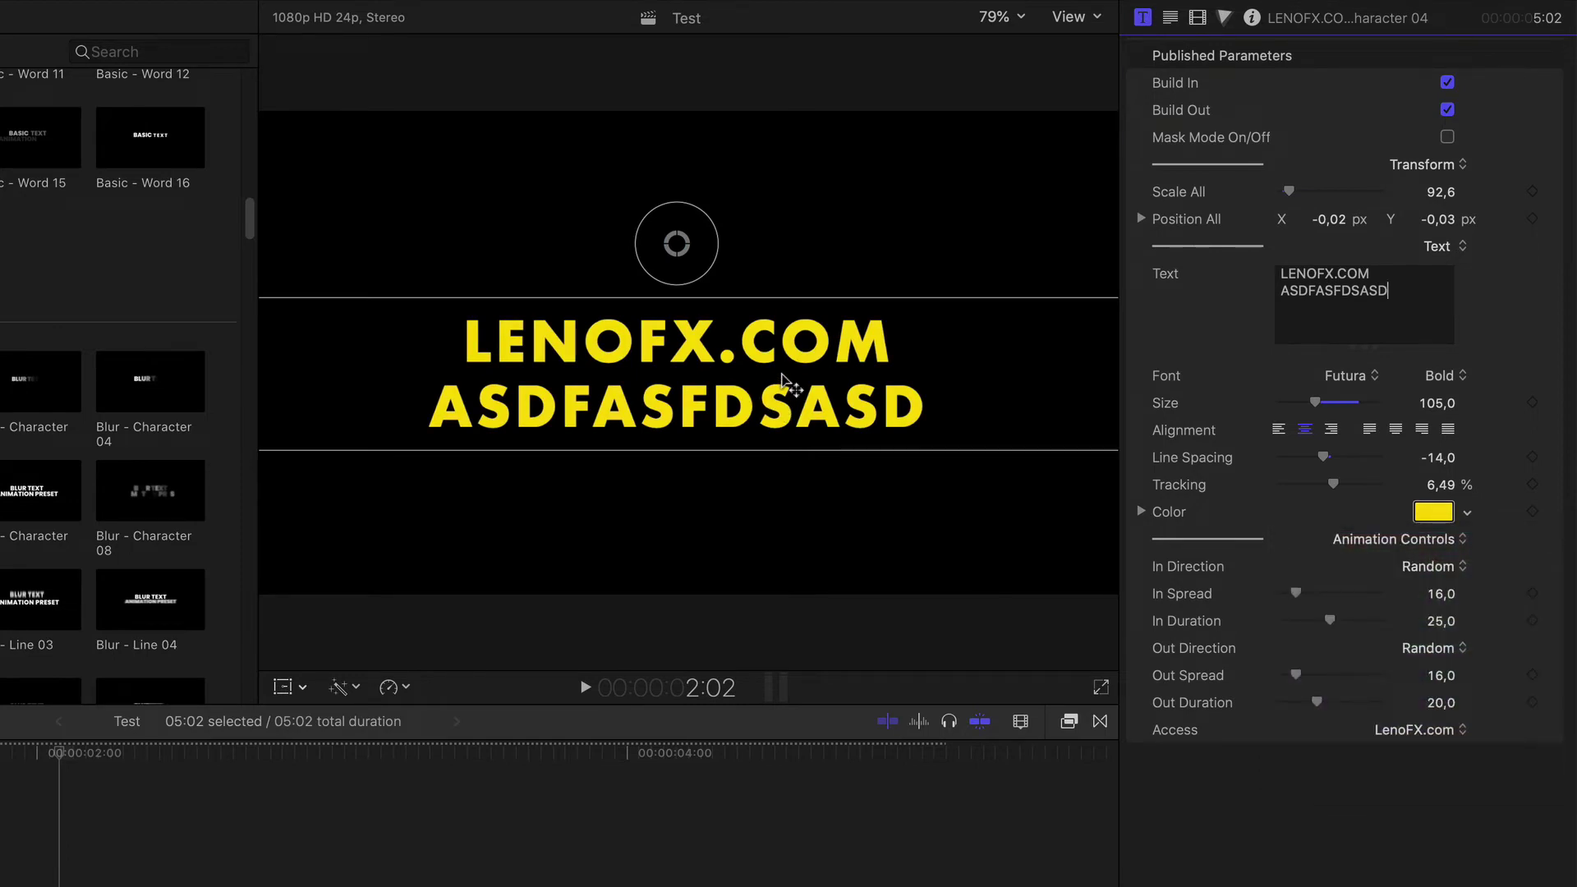
{"action": "left_click_drag", "start_coordinate": [1428, 293], "coordinate": [1268, 294]}
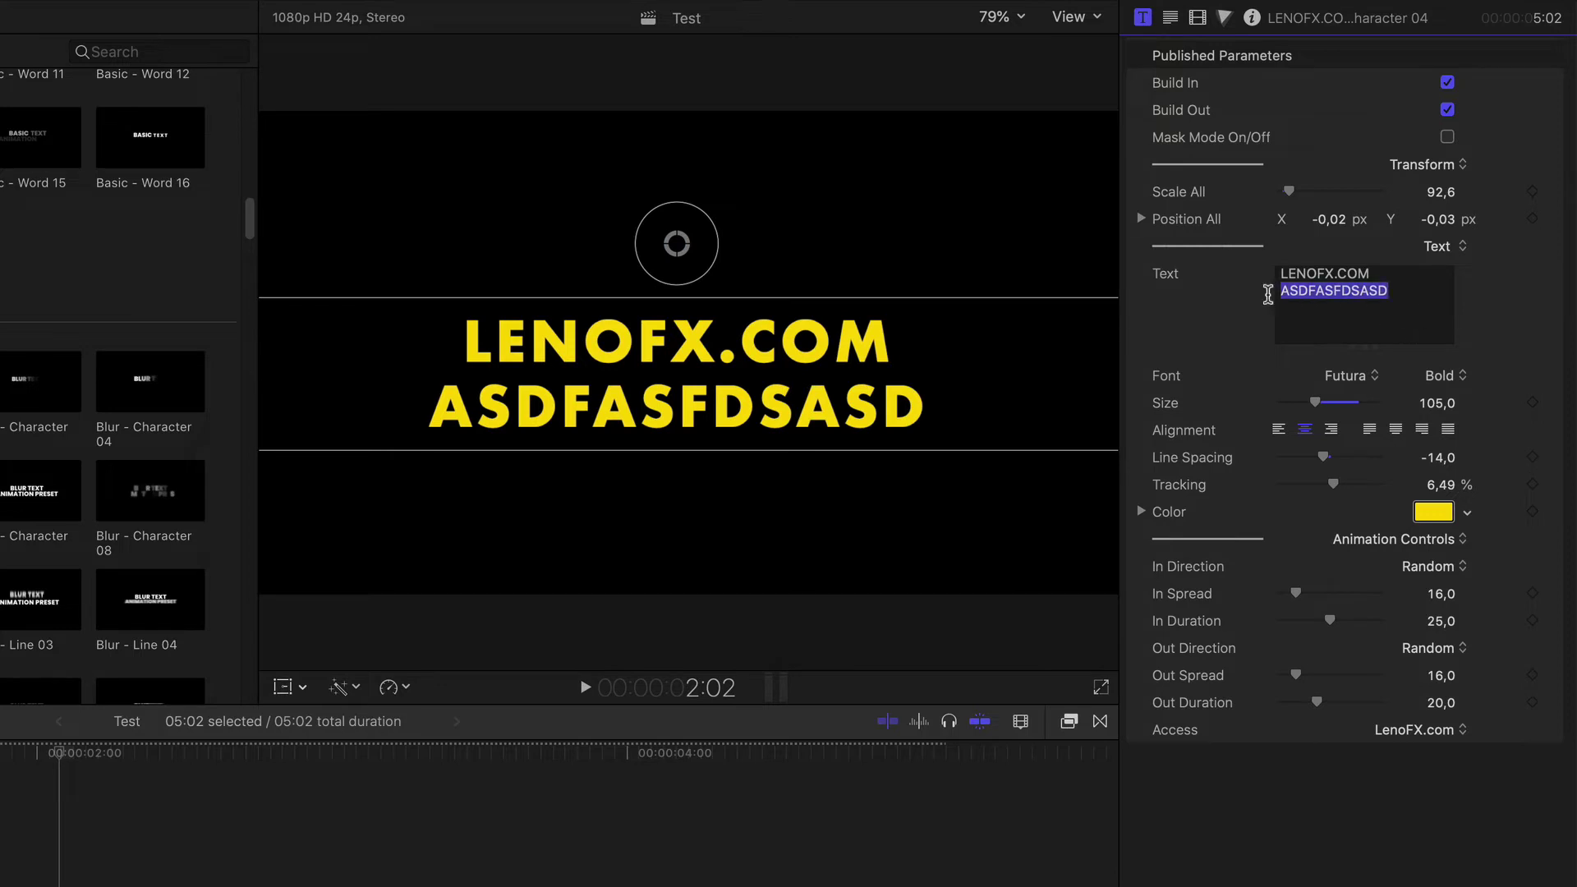
{"action": "type", "text": "WEBSITE"}
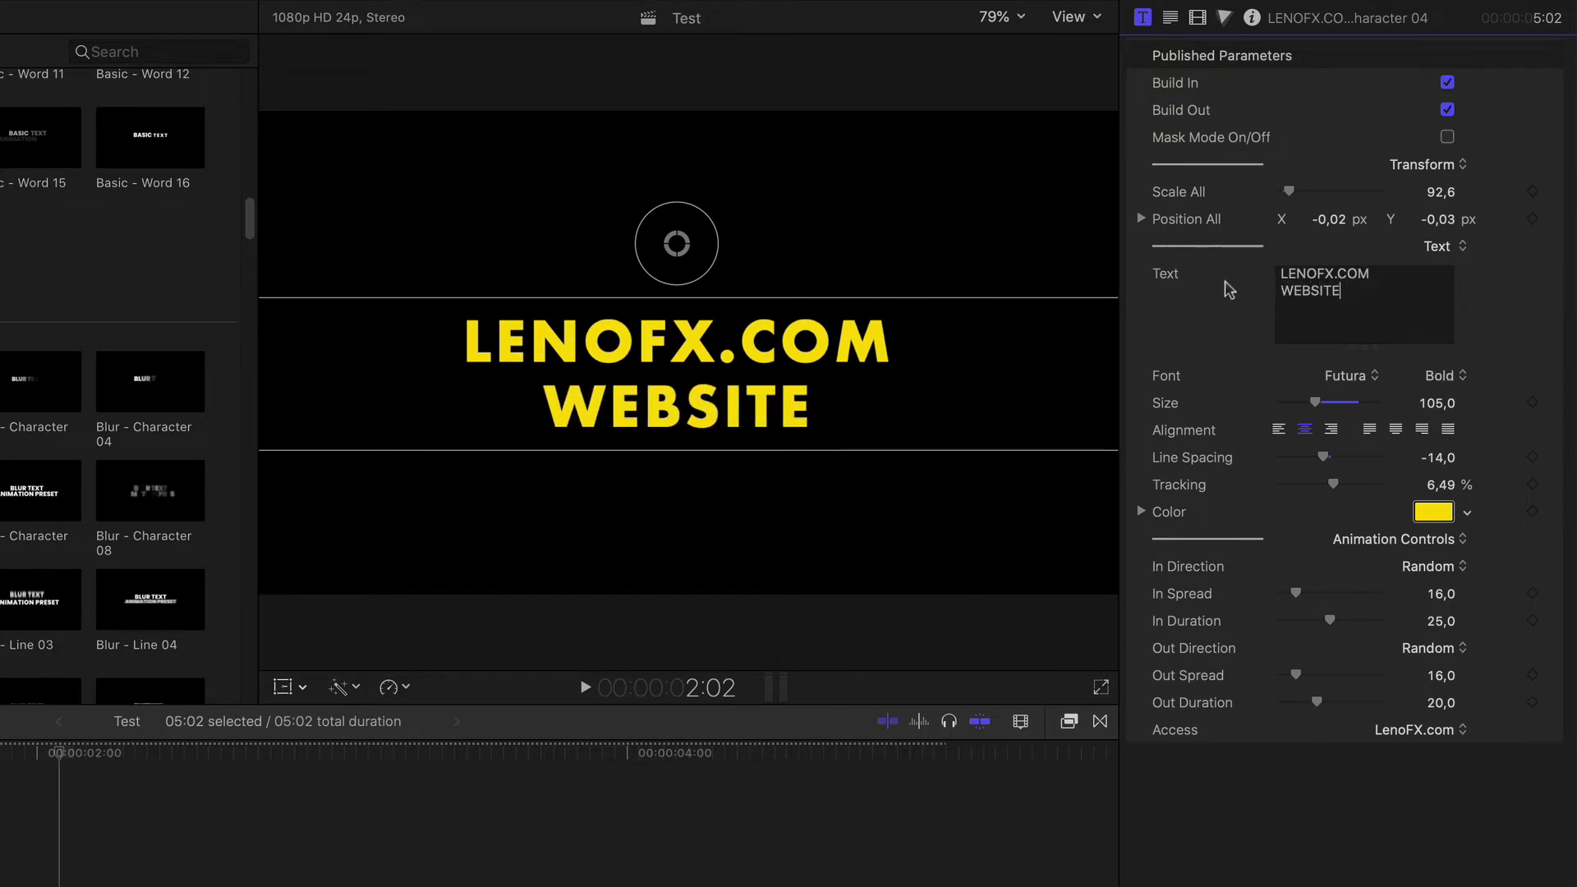
Step: Select LENOFX.COM in the viewer and change its face colour to bright blue
{"action": "left_click", "coordinate": [692, 342]}
{"action": "double_click", "coordinate": [691, 343]}
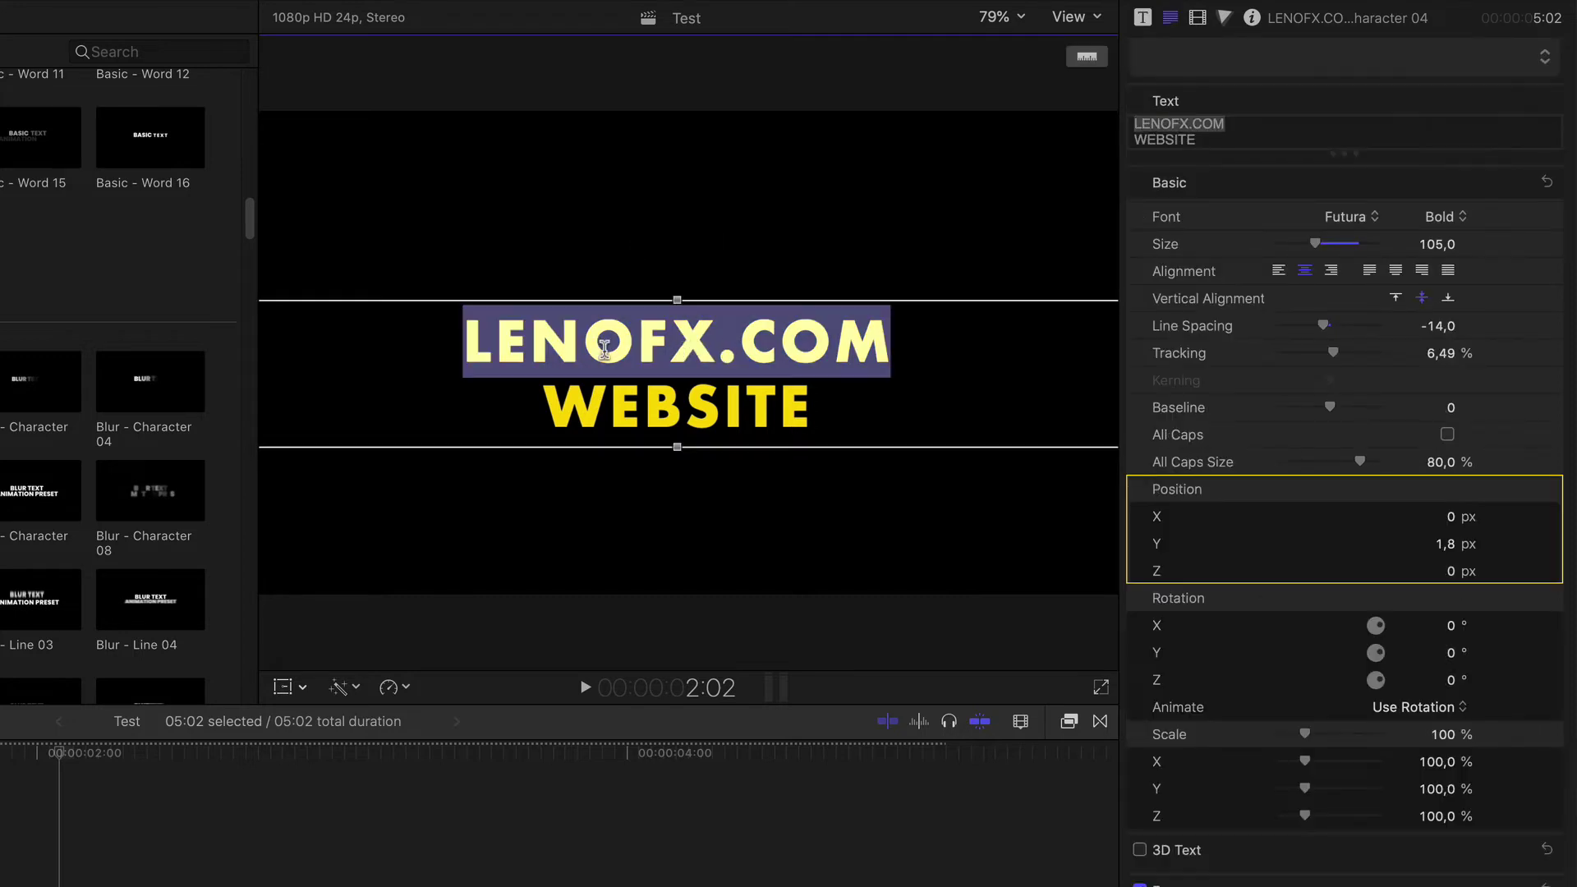
{"action": "left_click", "coordinate": [605, 348]}
{"action": "double_click", "coordinate": [712, 409]}
{"action": "double_click", "coordinate": [655, 345]}
{"action": "left_click", "coordinate": [654, 338]}
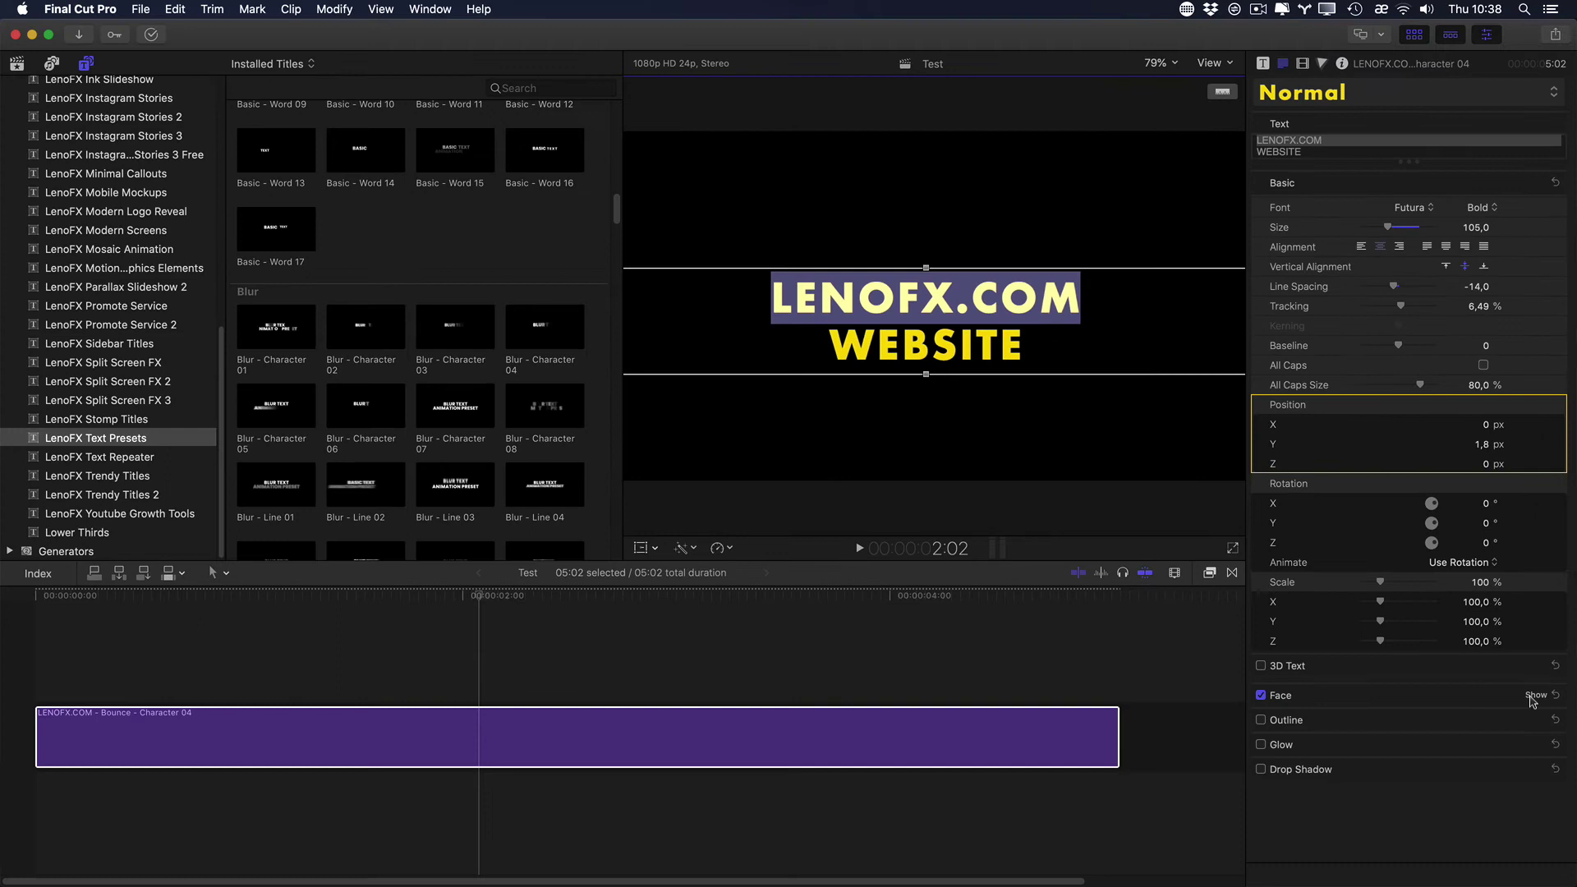
{"action": "left_click", "coordinate": [1533, 696]}
{"action": "left_click", "coordinate": [1499, 737]}
{"action": "left_click", "coordinate": [1443, 659]}
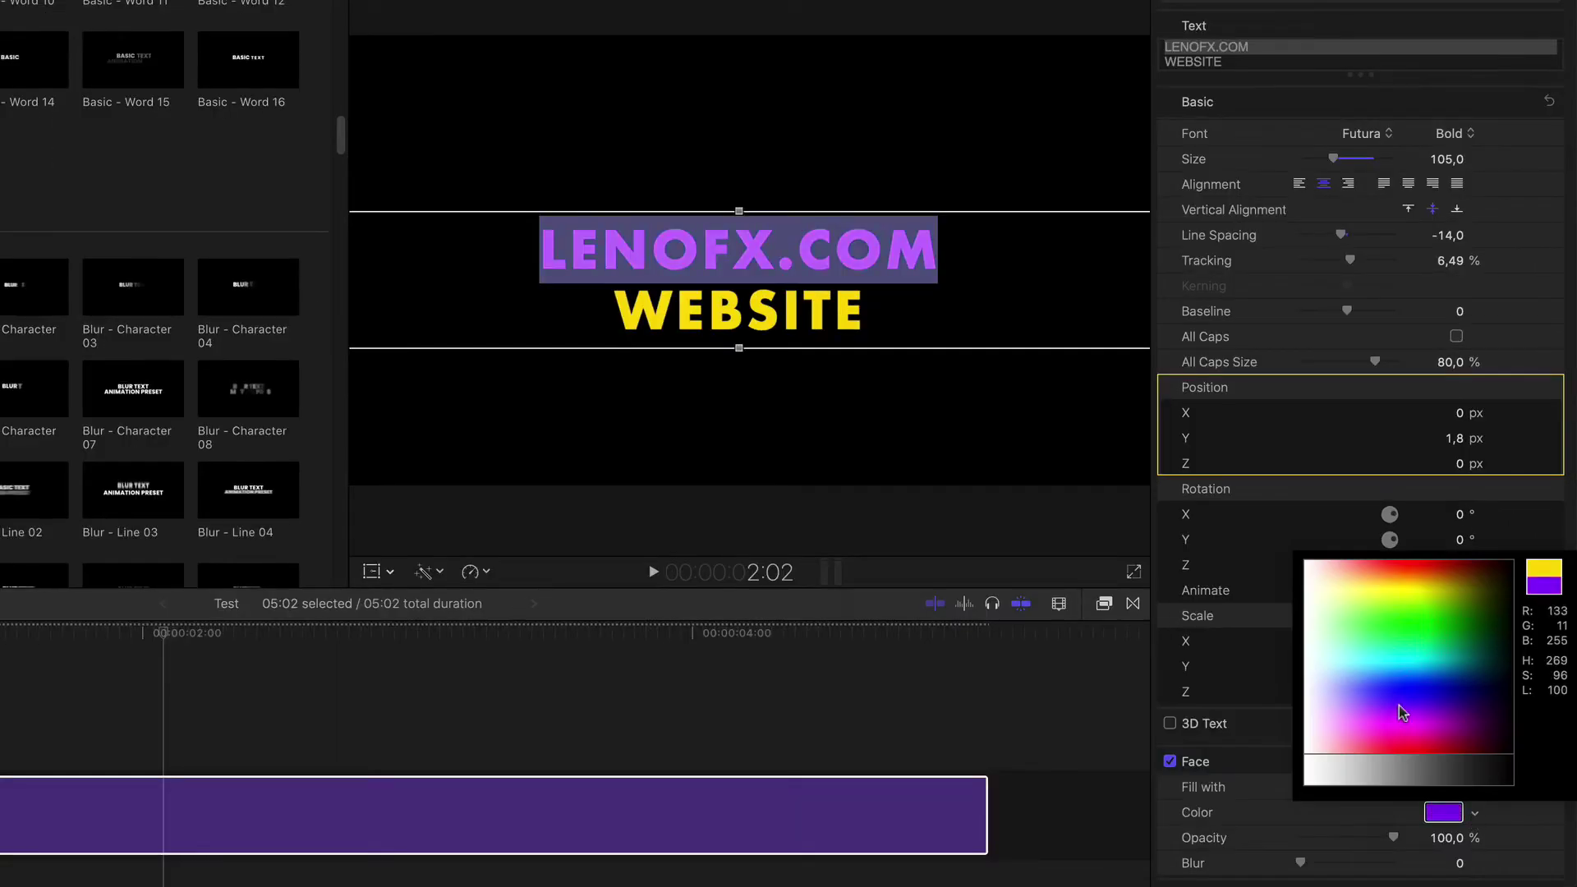
{"action": "left_click_drag", "start_coordinate": [1403, 713], "coordinate": [1411, 676]}
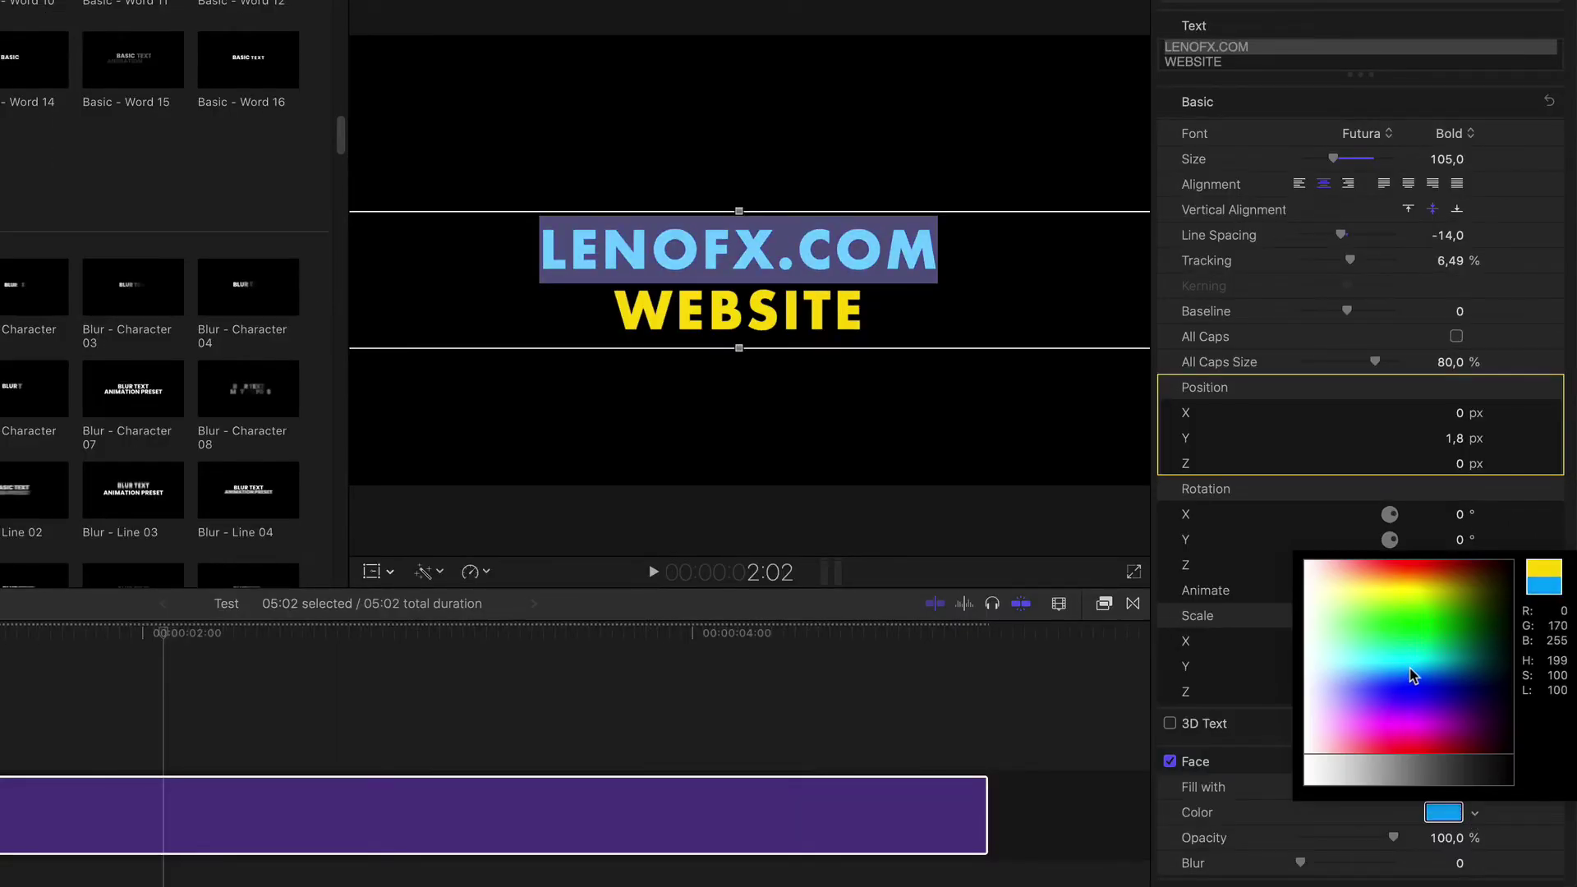
Step: Select WEBSITE and set its face colour to near-white
{"action": "left_click", "coordinate": [708, 319]}
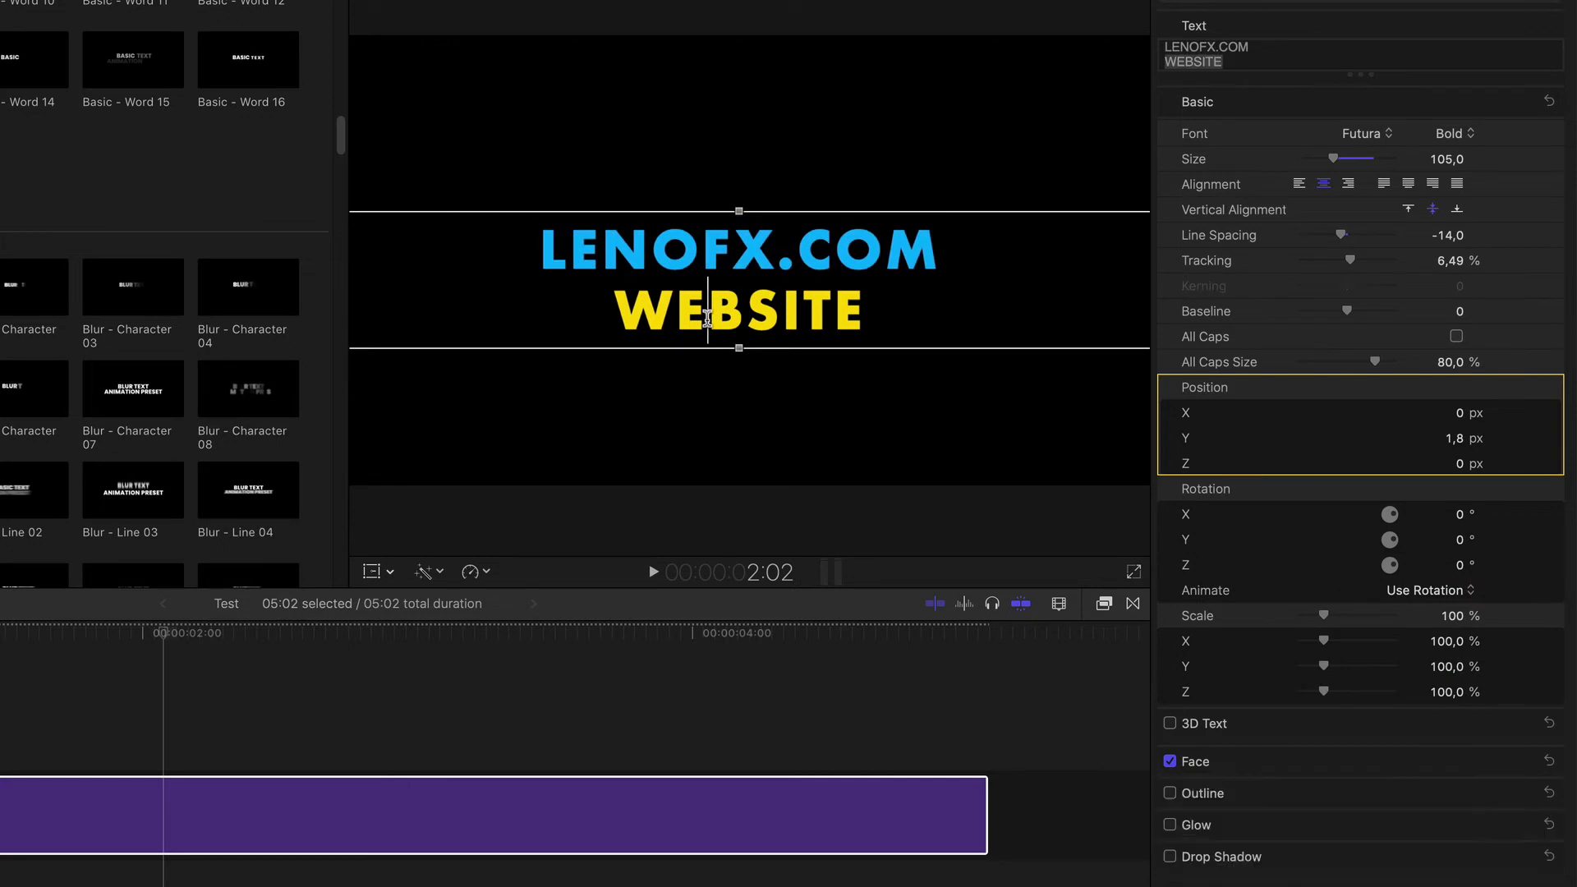
{"action": "double_click", "coordinate": [708, 319]}
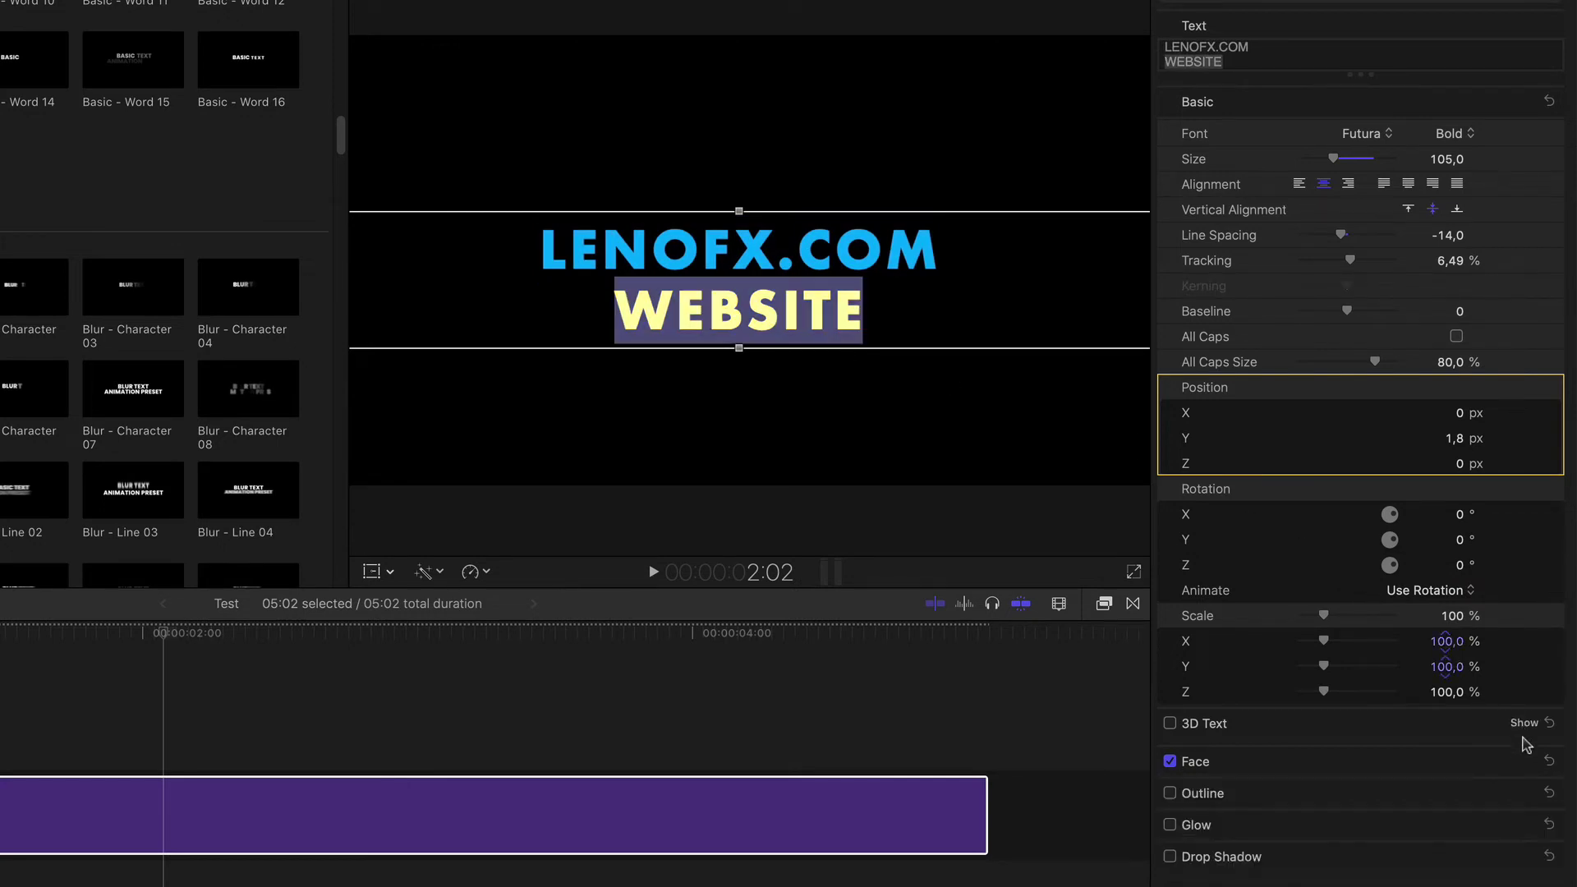
{"action": "left_click", "coordinate": [1527, 762]}
{"action": "left_click", "coordinate": [1476, 813]}
{"action": "left_click_drag", "start_coordinate": [1389, 682], "coordinate": [1314, 627]}
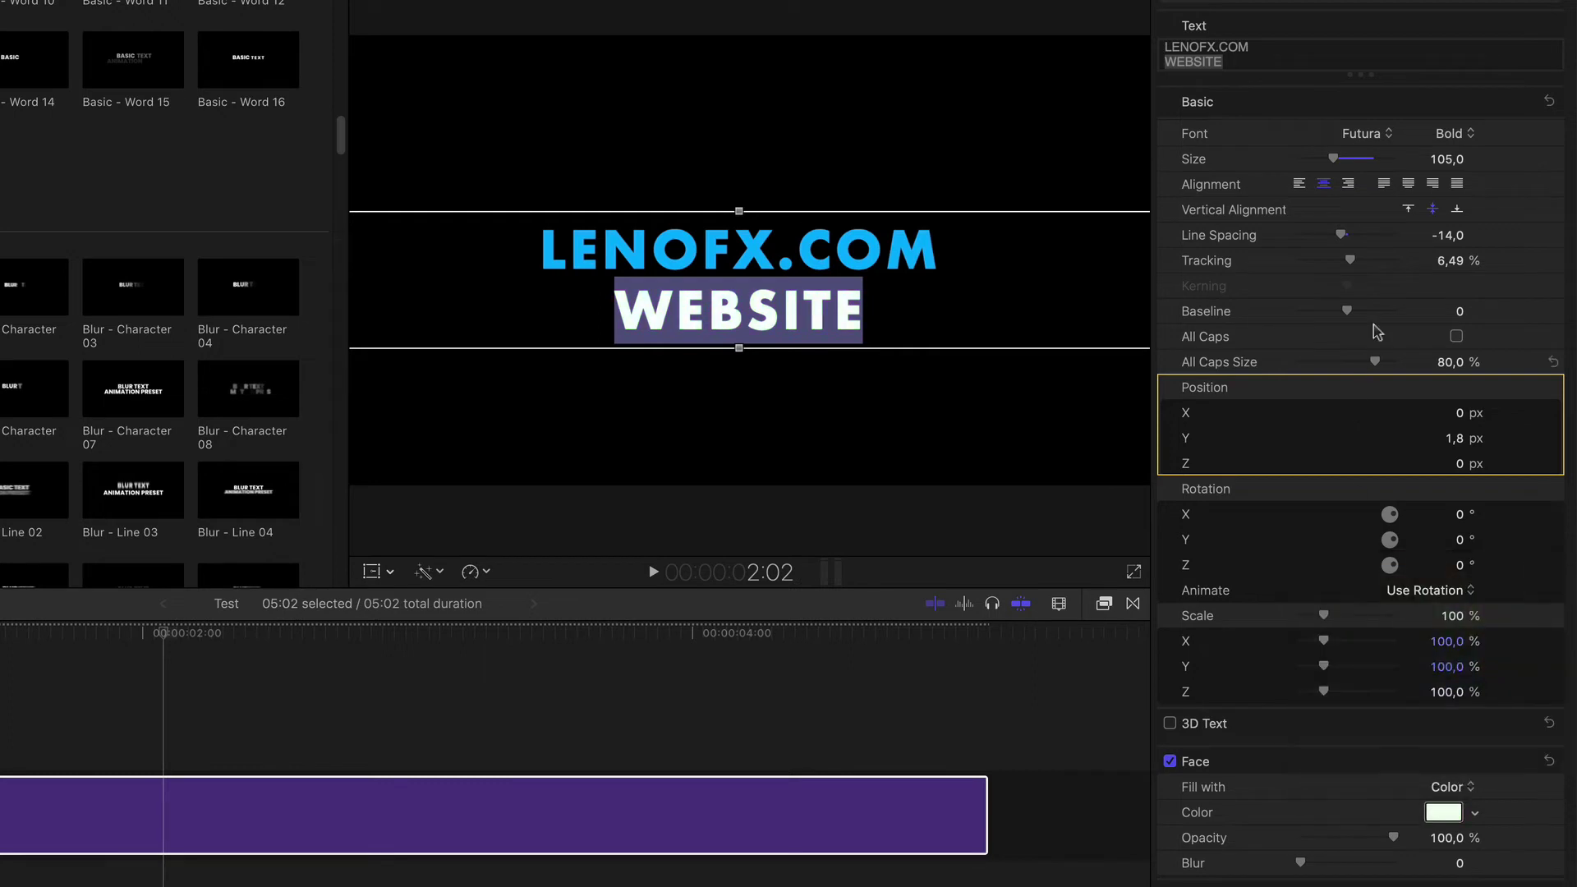
Step: Make WEBSITE Futura Medium Italic at size 64 with tracking 27%
{"action": "left_click_drag", "start_coordinate": [1335, 161], "coordinate": [1348, 170]}
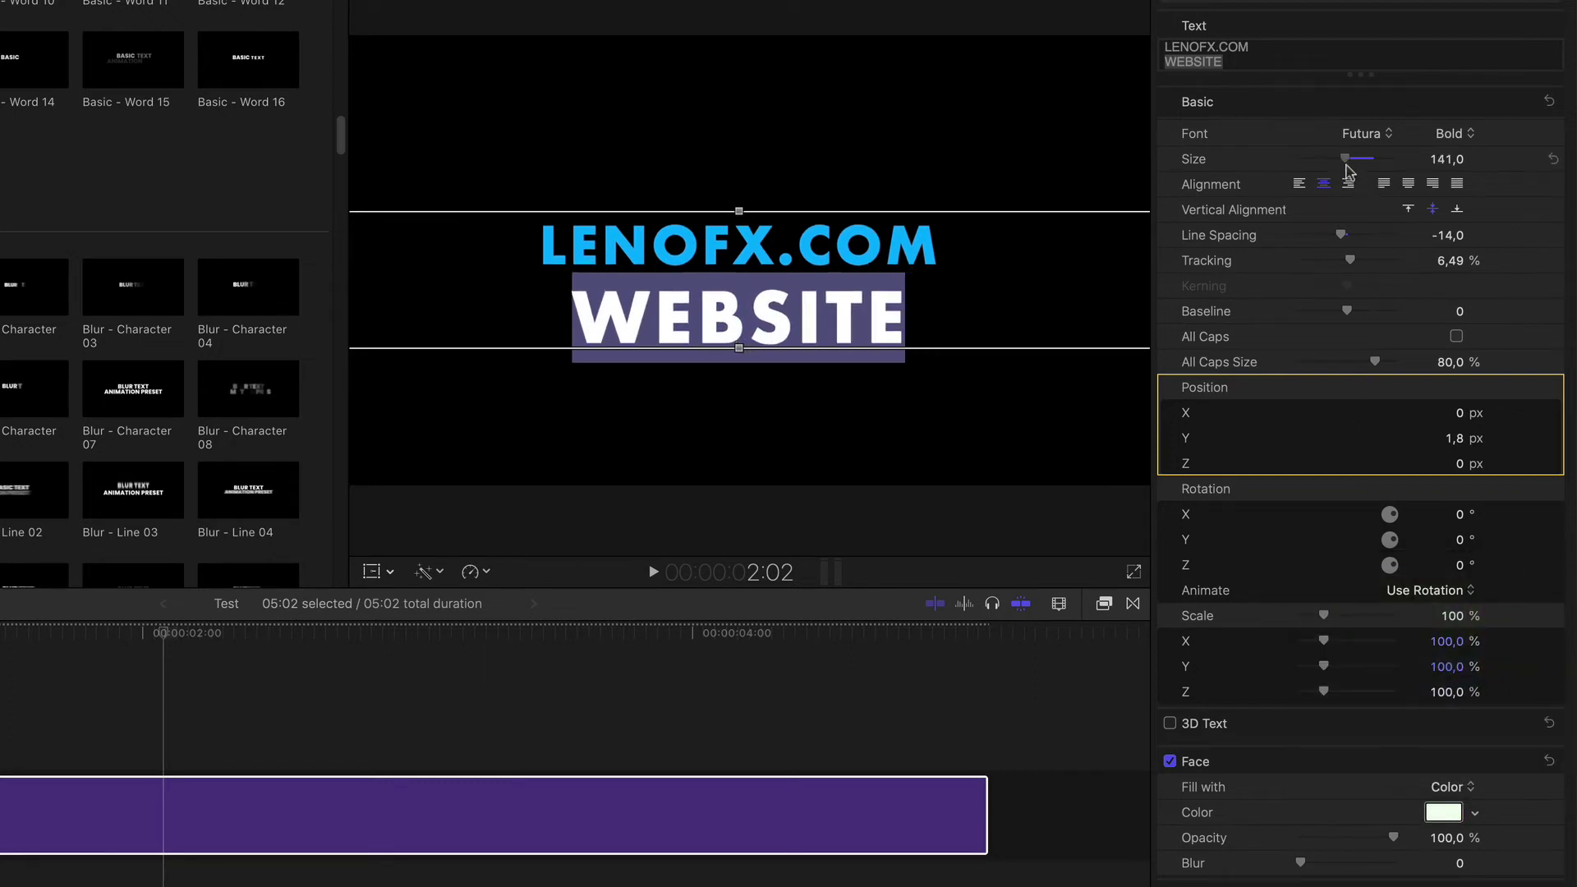
{"action": "left_click", "coordinate": [1452, 133]}
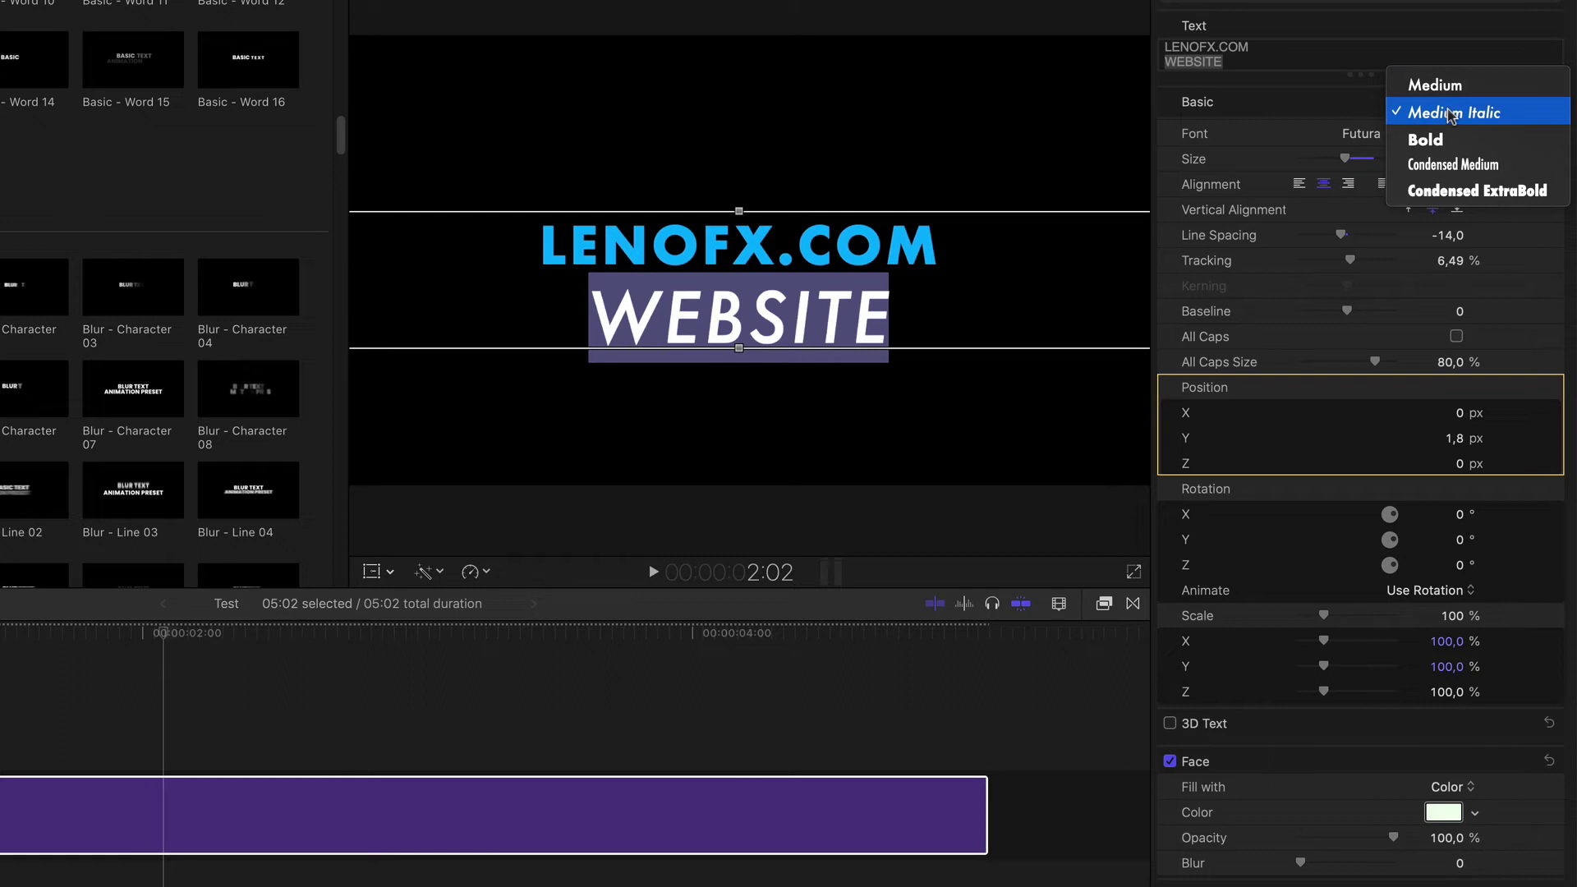
{"action": "left_click", "coordinate": [1436, 85]}
{"action": "left_click_drag", "start_coordinate": [1345, 158], "coordinate": [1333, 179]}
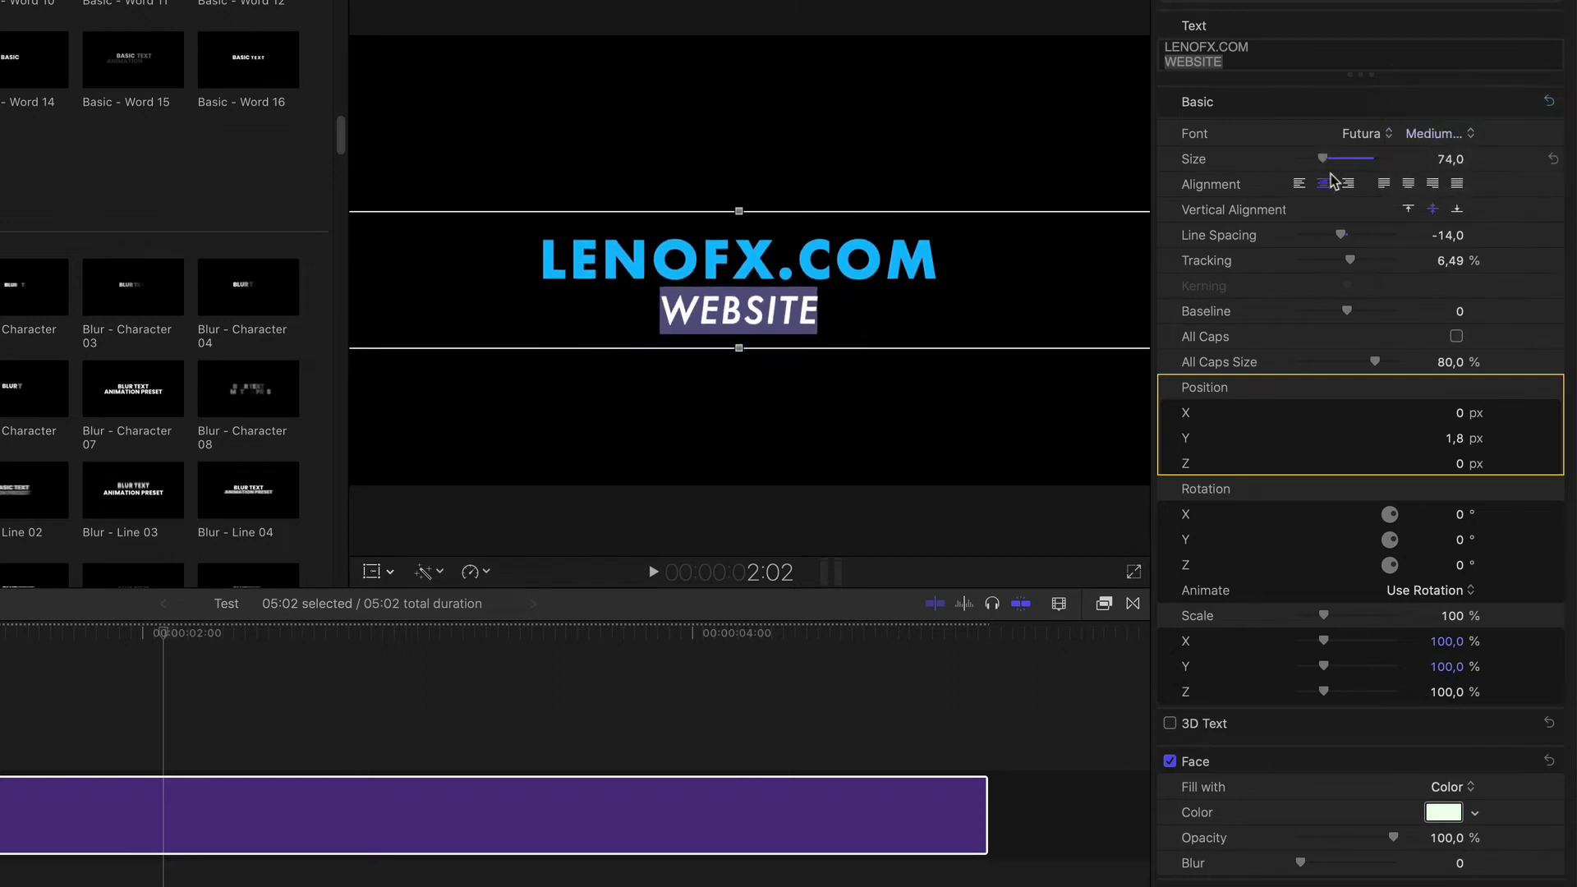
{"action": "left_click_drag", "start_coordinate": [1352, 261], "coordinate": [1361, 261]}
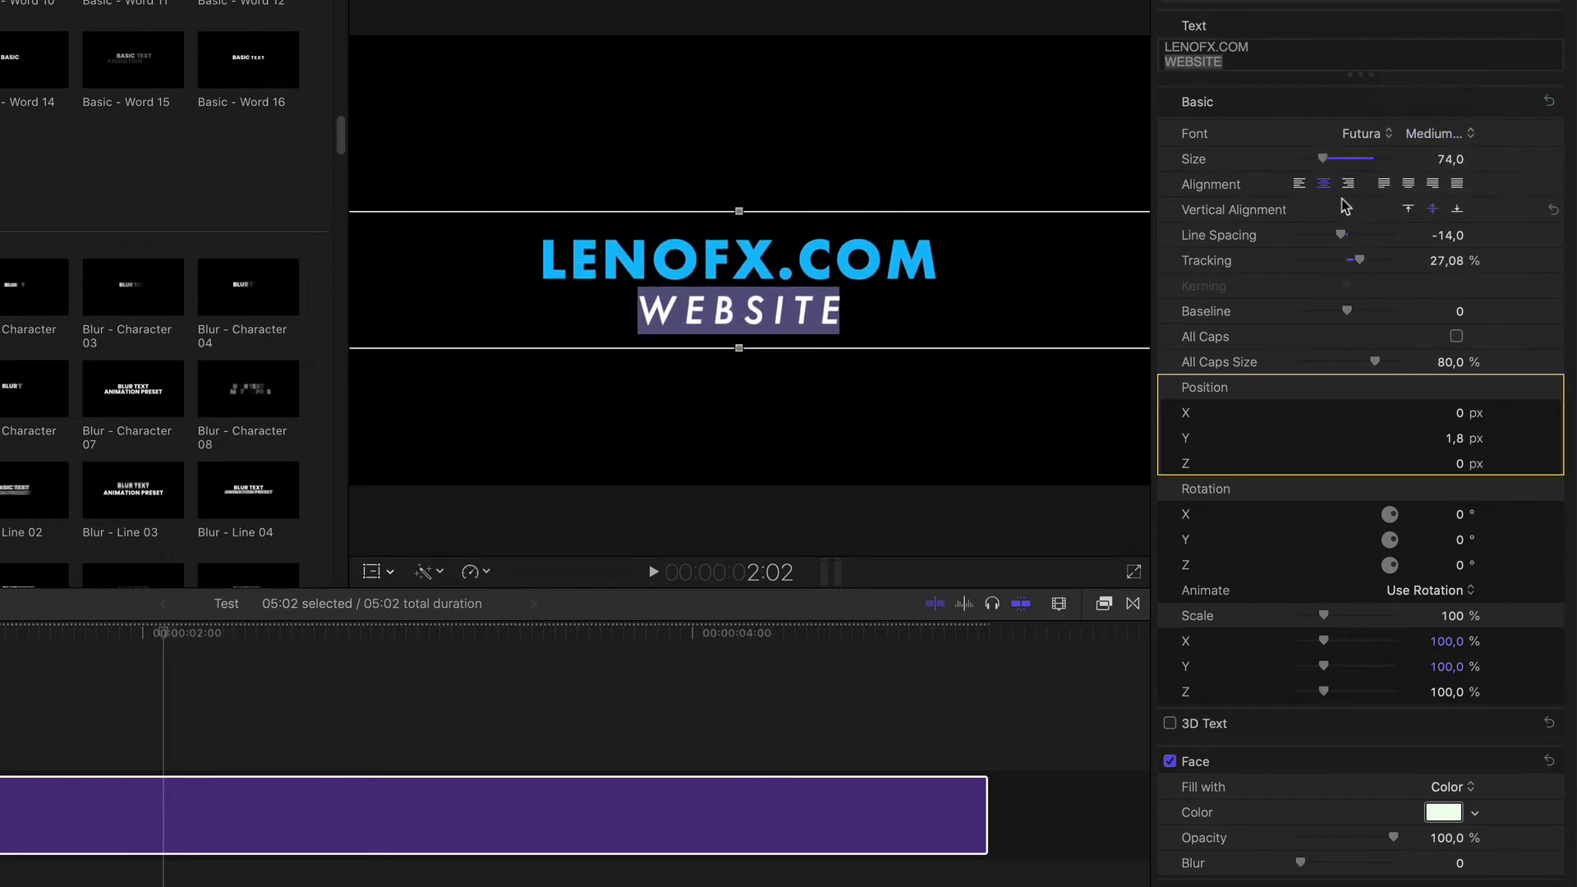
{"action": "left_click_drag", "start_coordinate": [1328, 159], "coordinate": [1325, 161]}
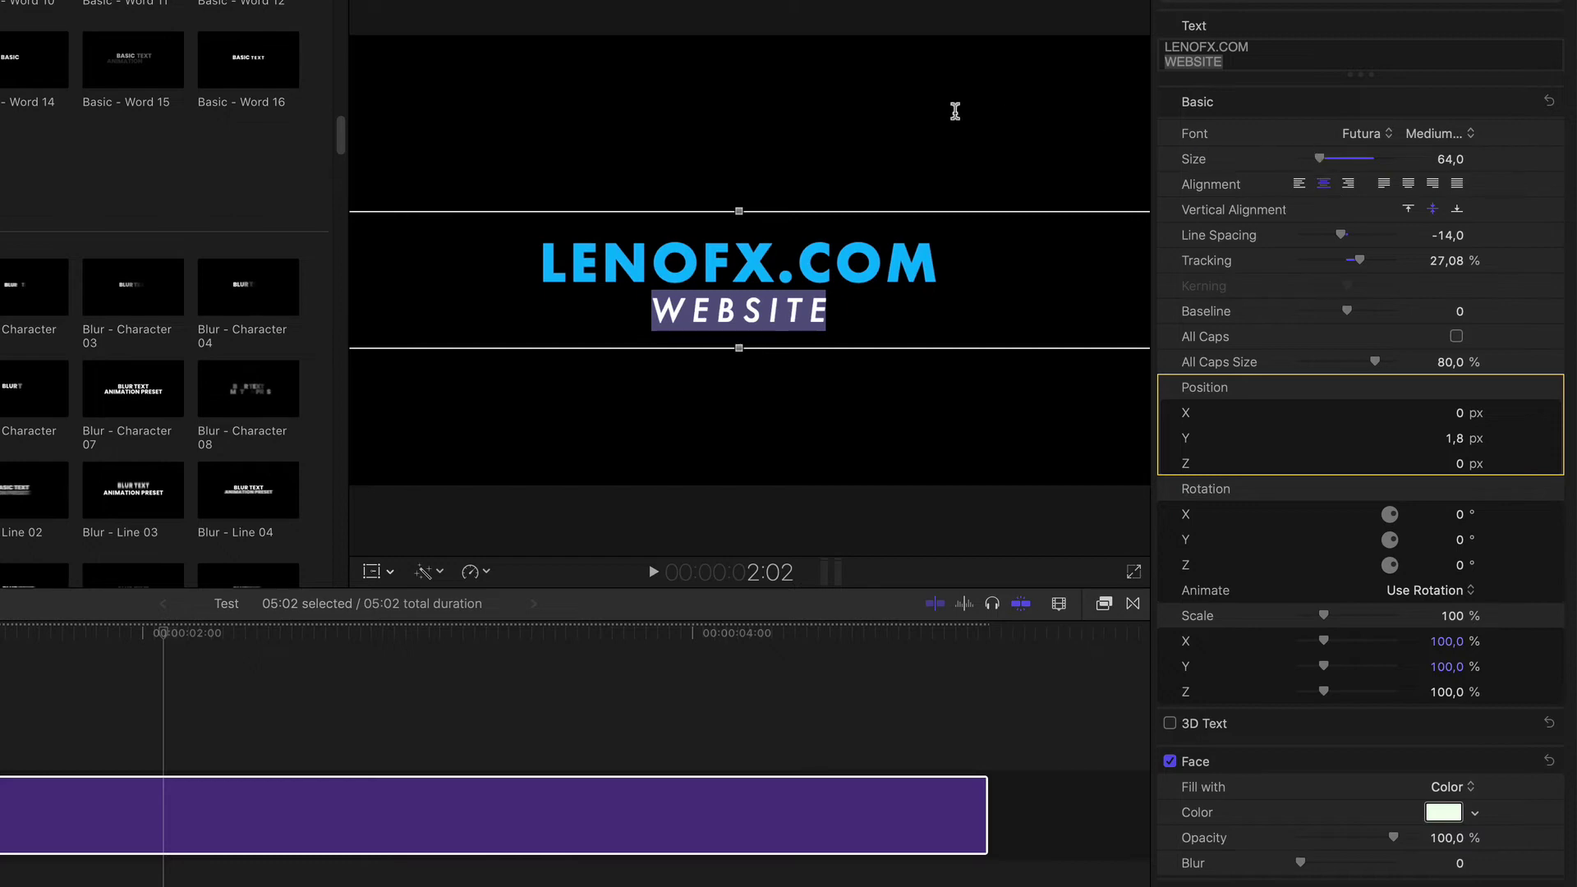
{"action": "left_click", "coordinate": [739, 119]}
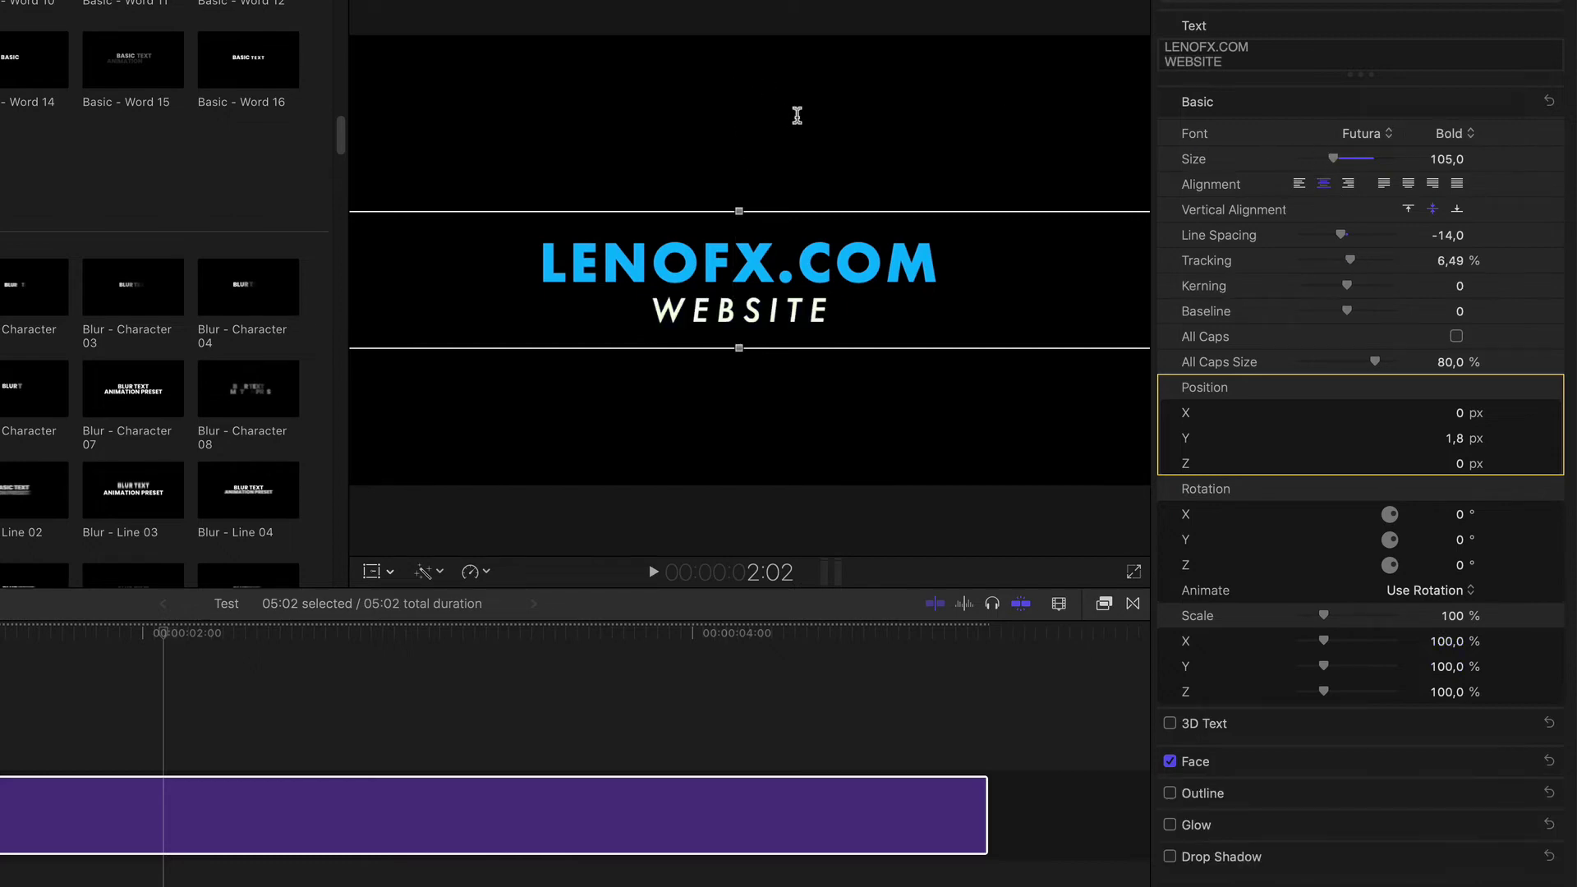
{"action": "double_click", "coordinate": [793, 131]}
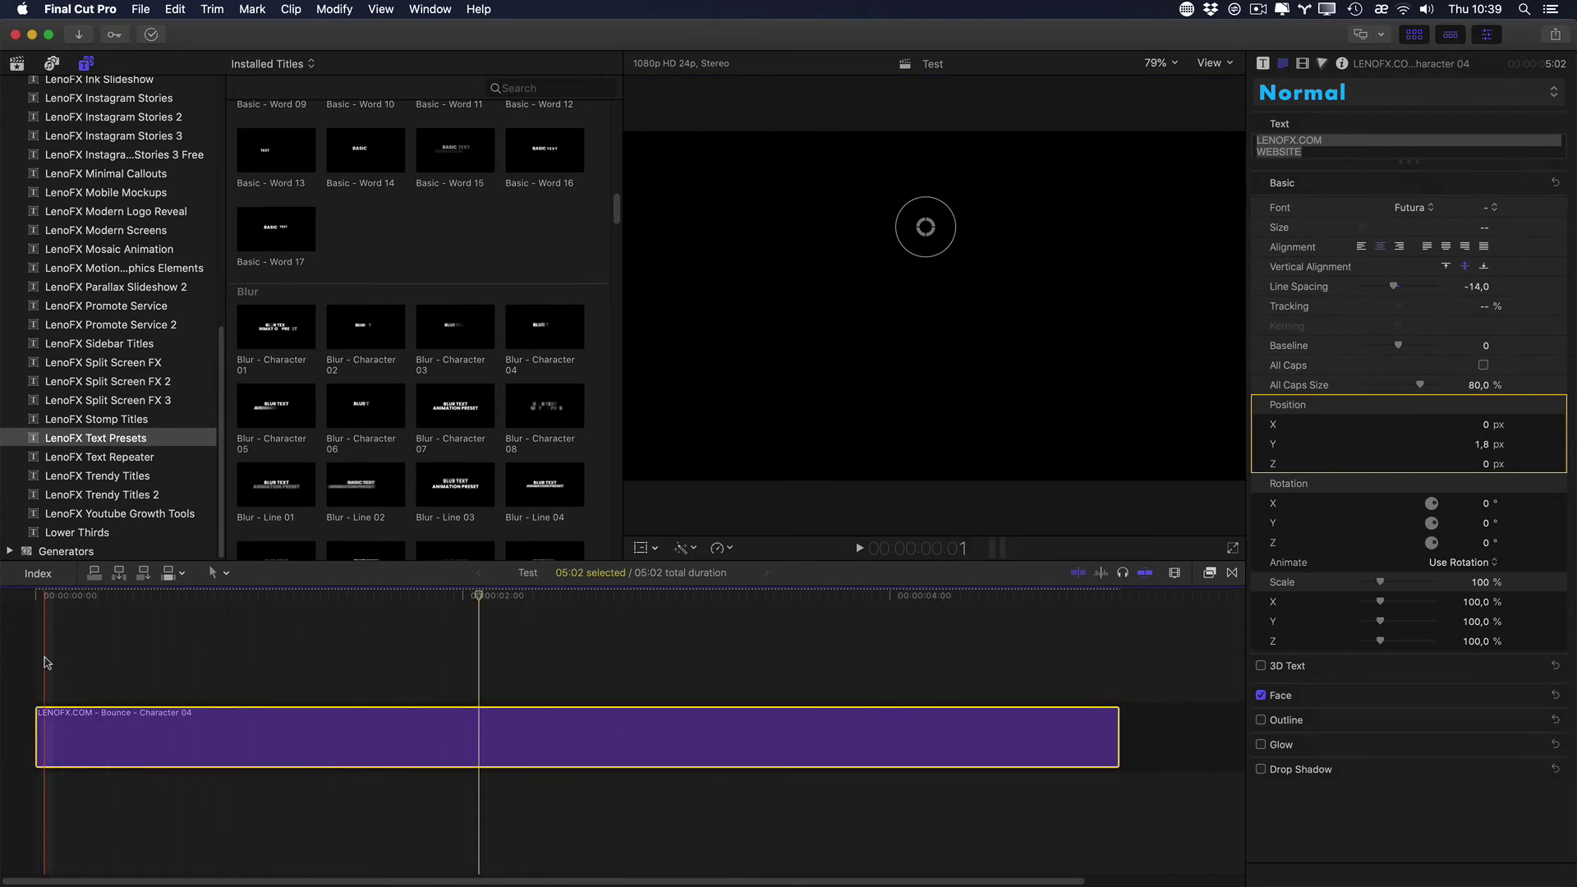
Step: Play the title and trim the clip's end to 3:21
{"action": "key", "text": "space"}
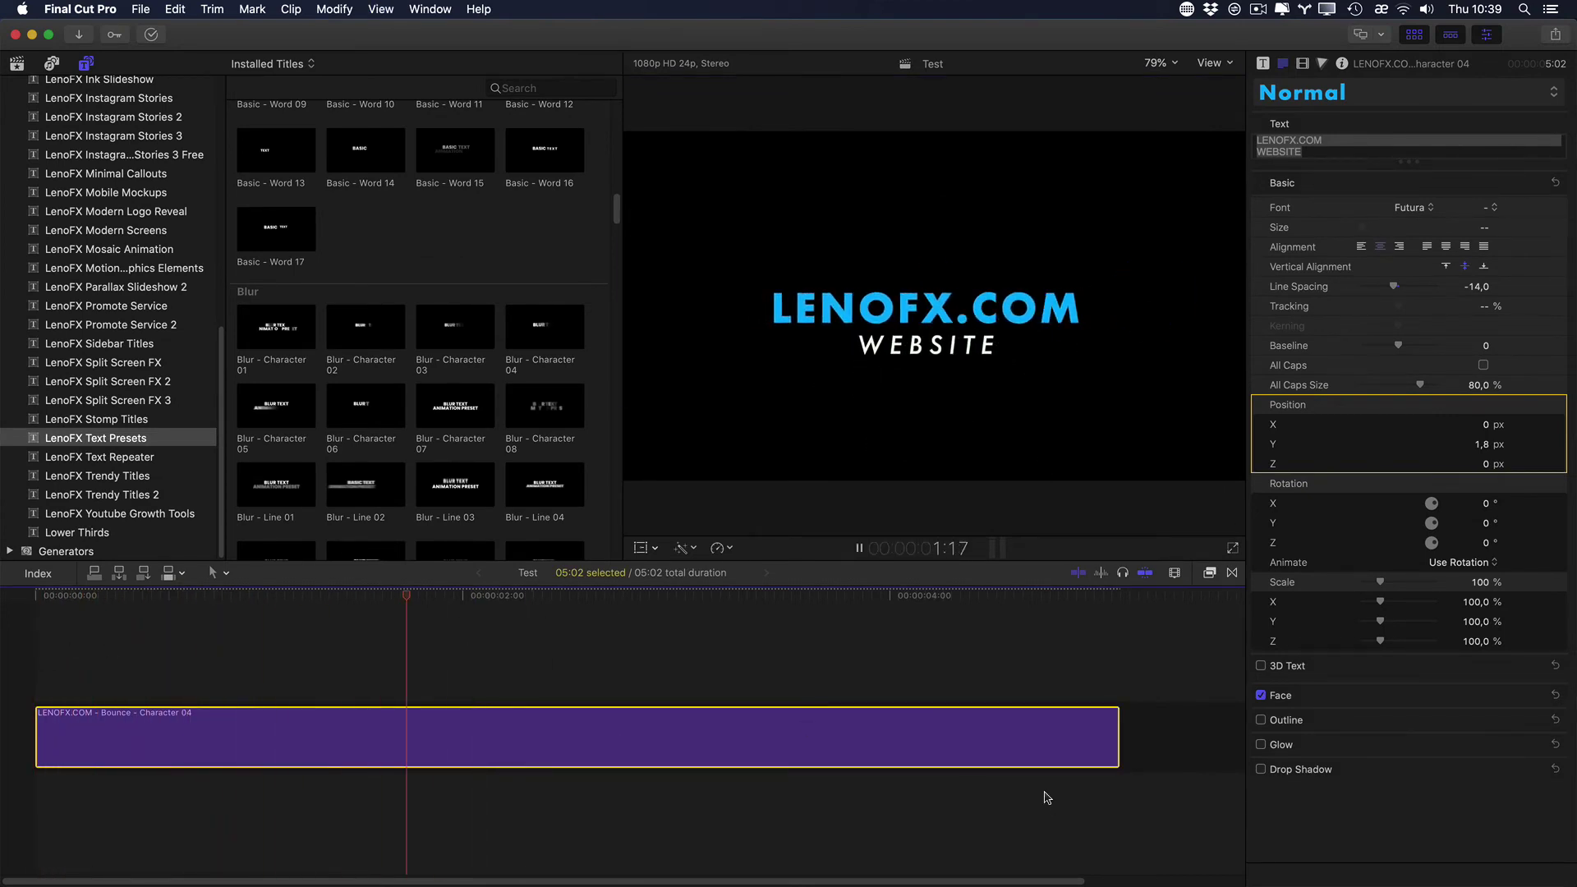
{"action": "left_click_drag", "start_coordinate": [1117, 736], "coordinate": [858, 735]}
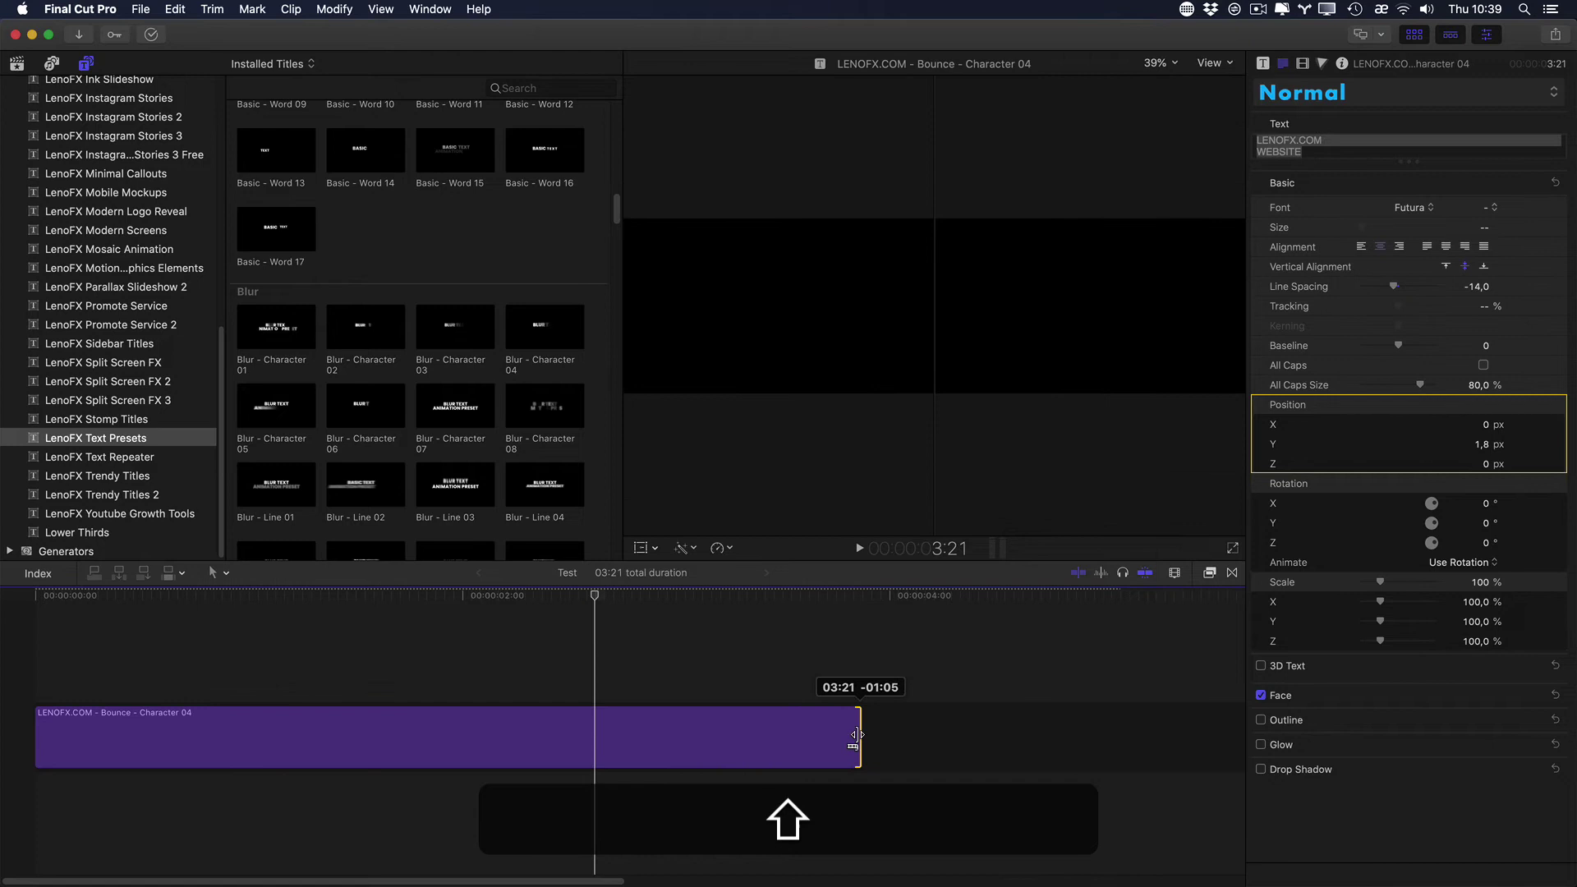
{"action": "left_click", "coordinate": [528, 732]}
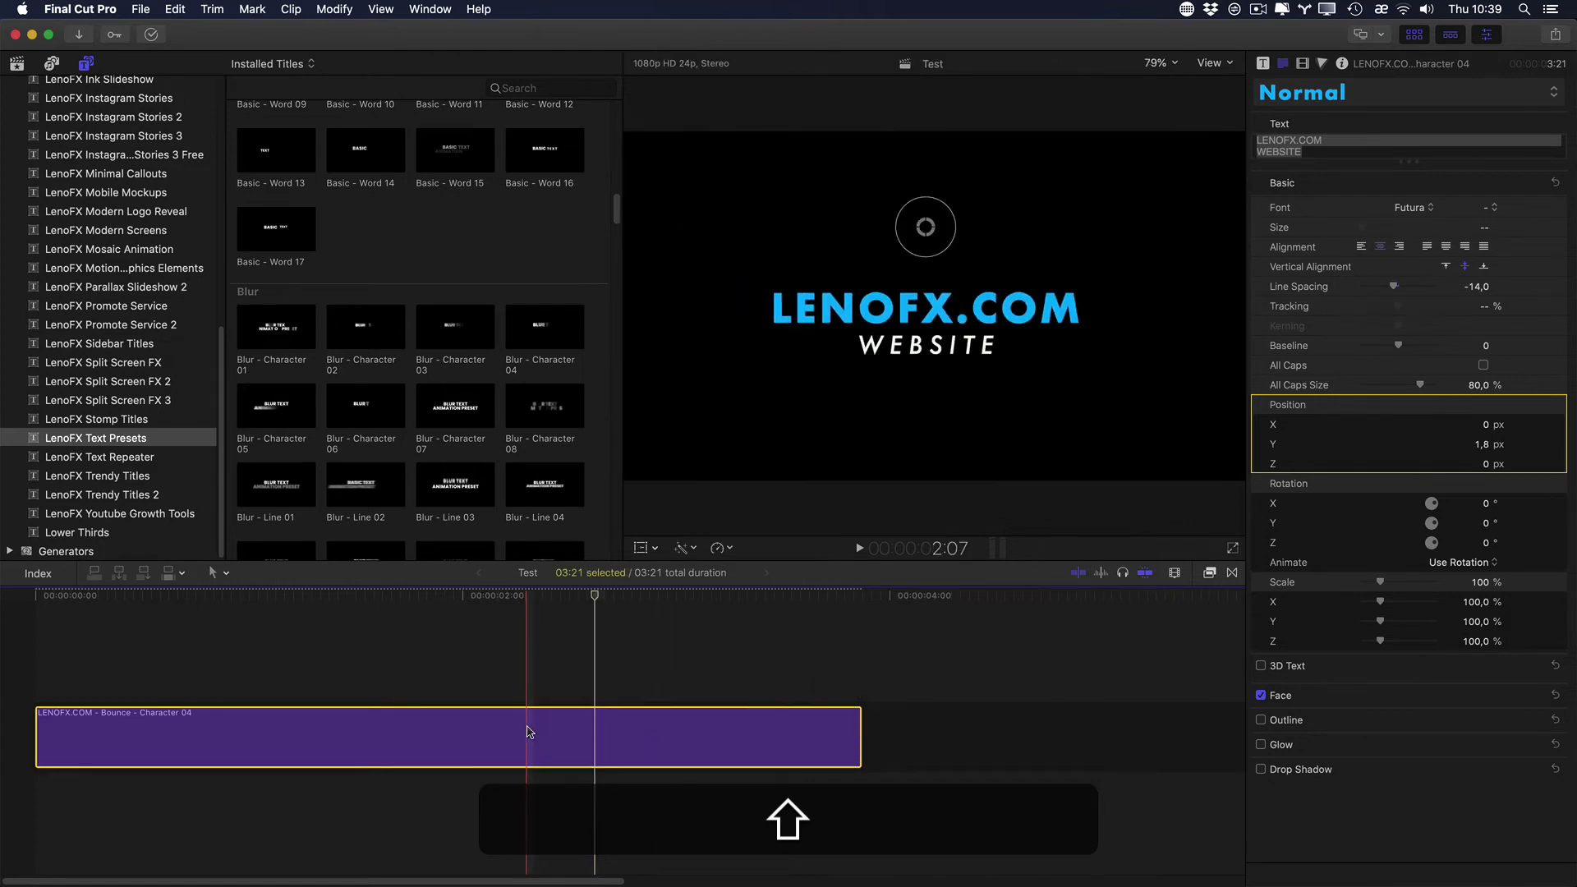
{"action": "key", "text": "ctrl+shift+r"}
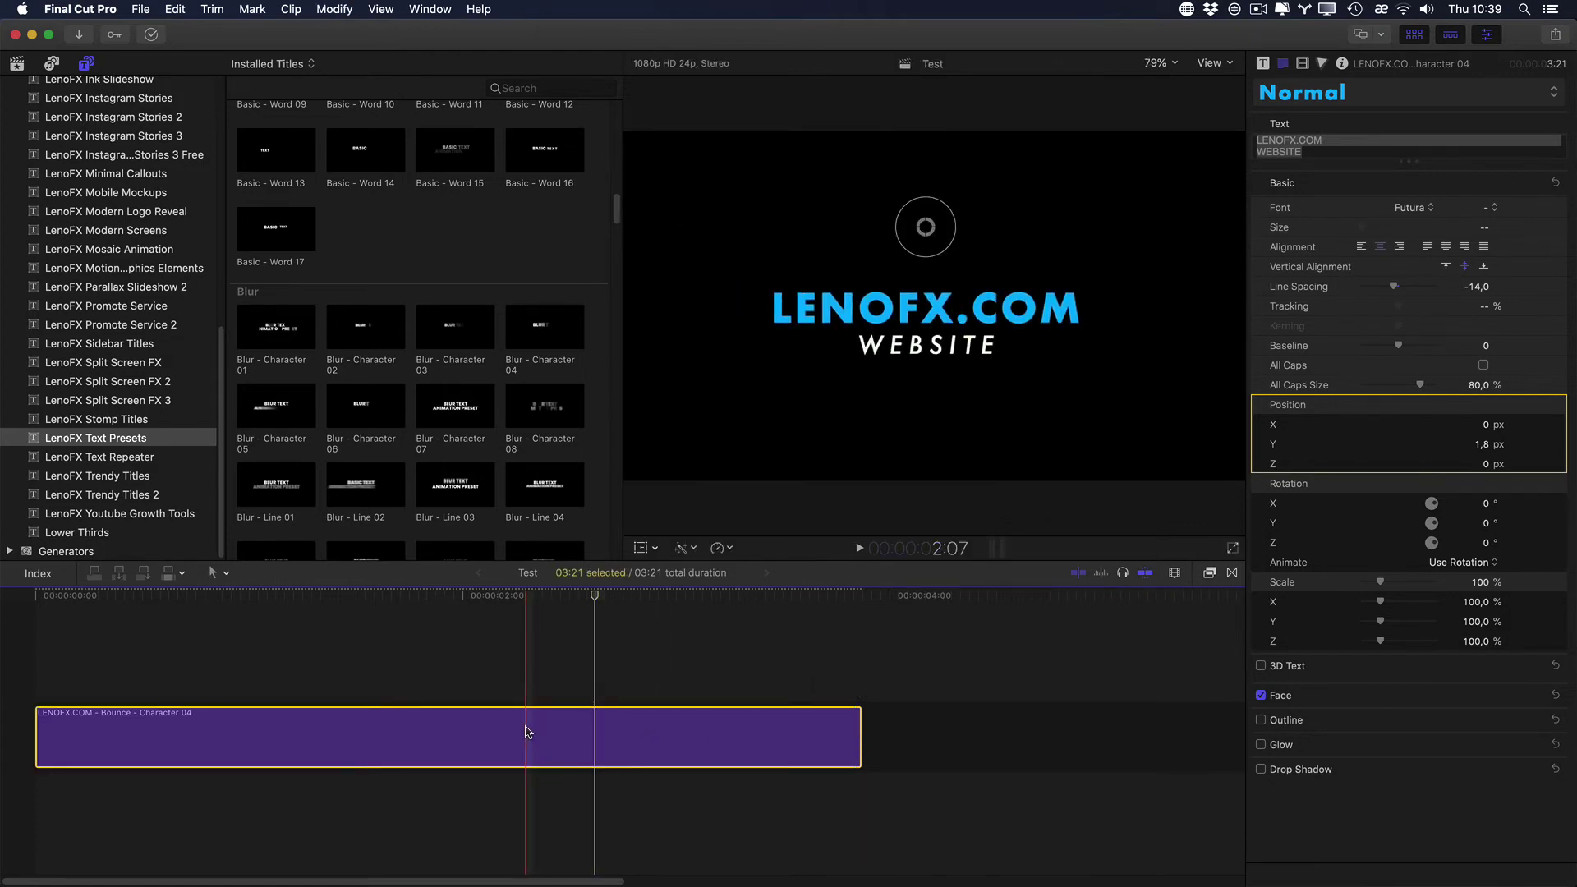
Step: Set the title clip's duration to exactly 3:00 with Change Duration (300)
{"action": "right_click", "coordinate": [528, 732]}
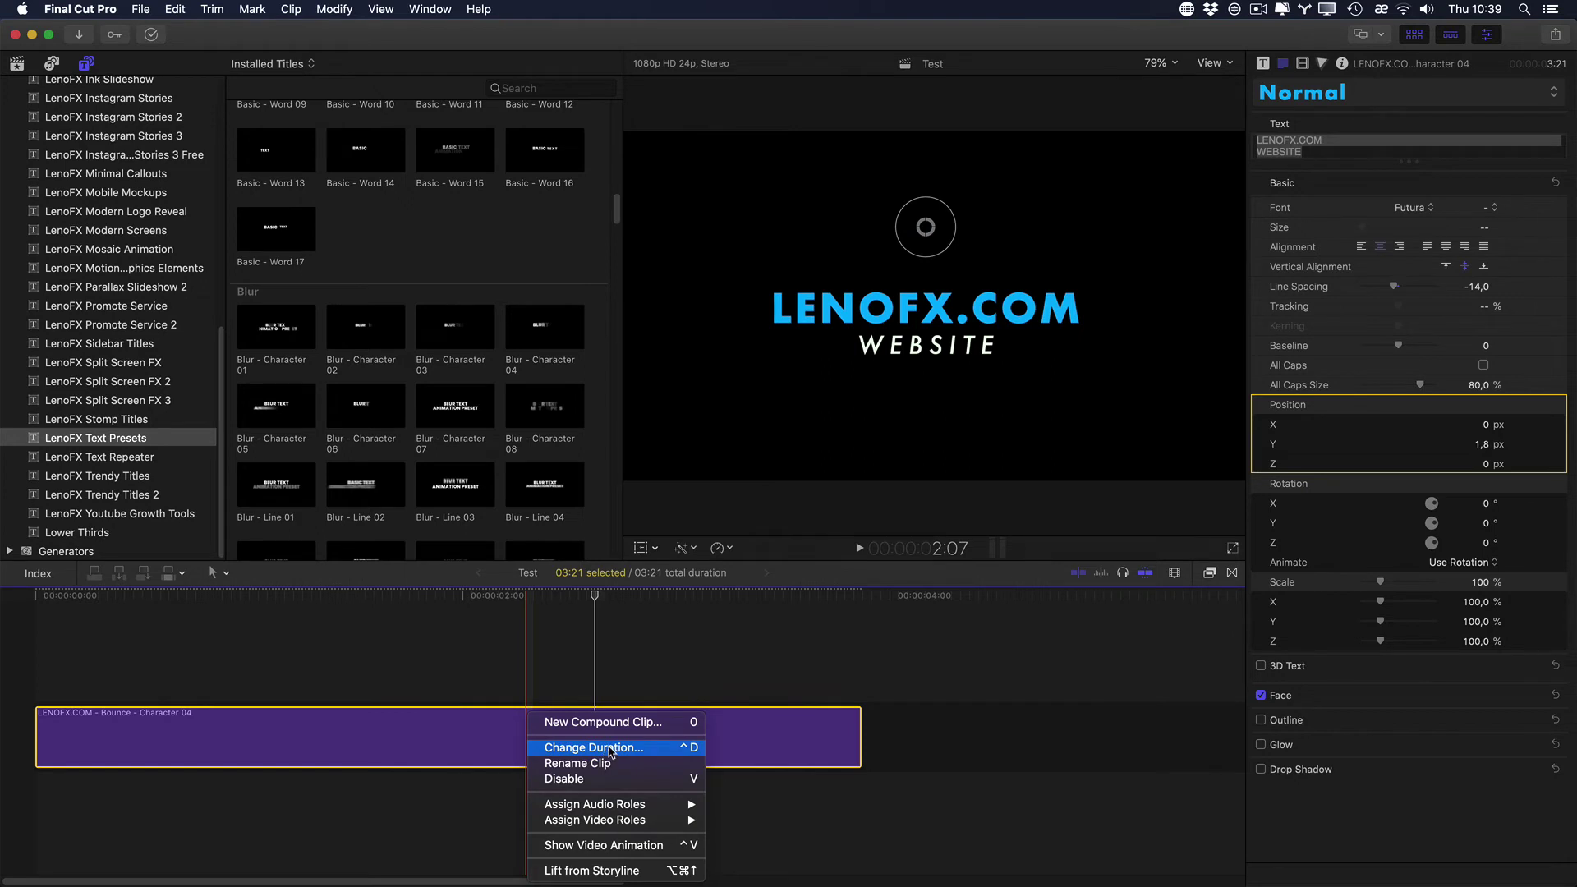
{"action": "left_click", "coordinate": [609, 748]}
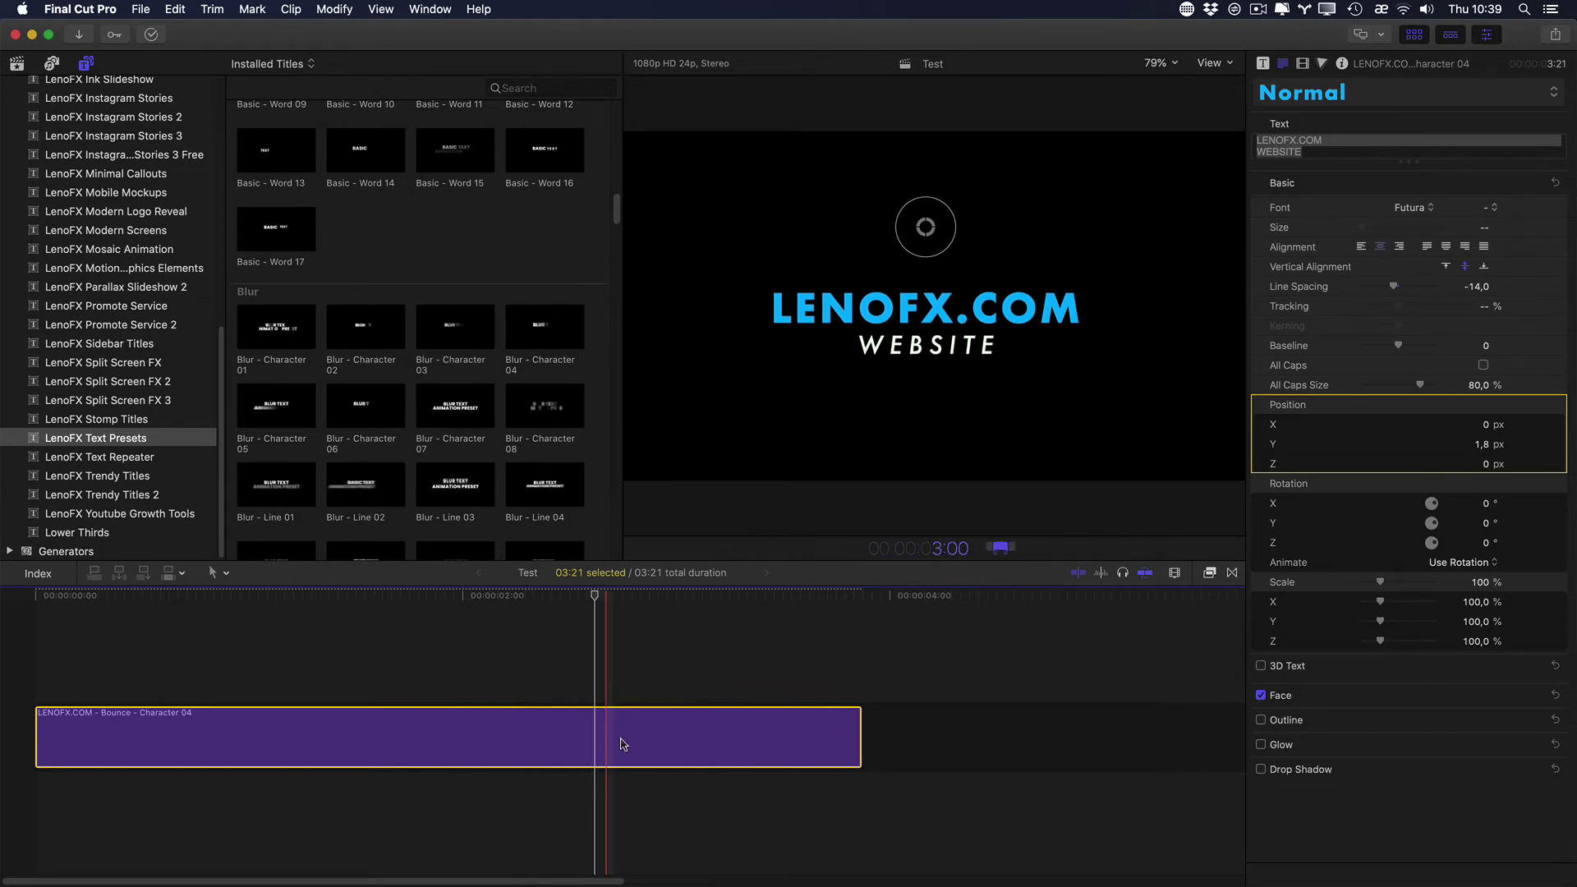
{"action": "type", "text": "300"}
{"action": "key", "text": "Return"}
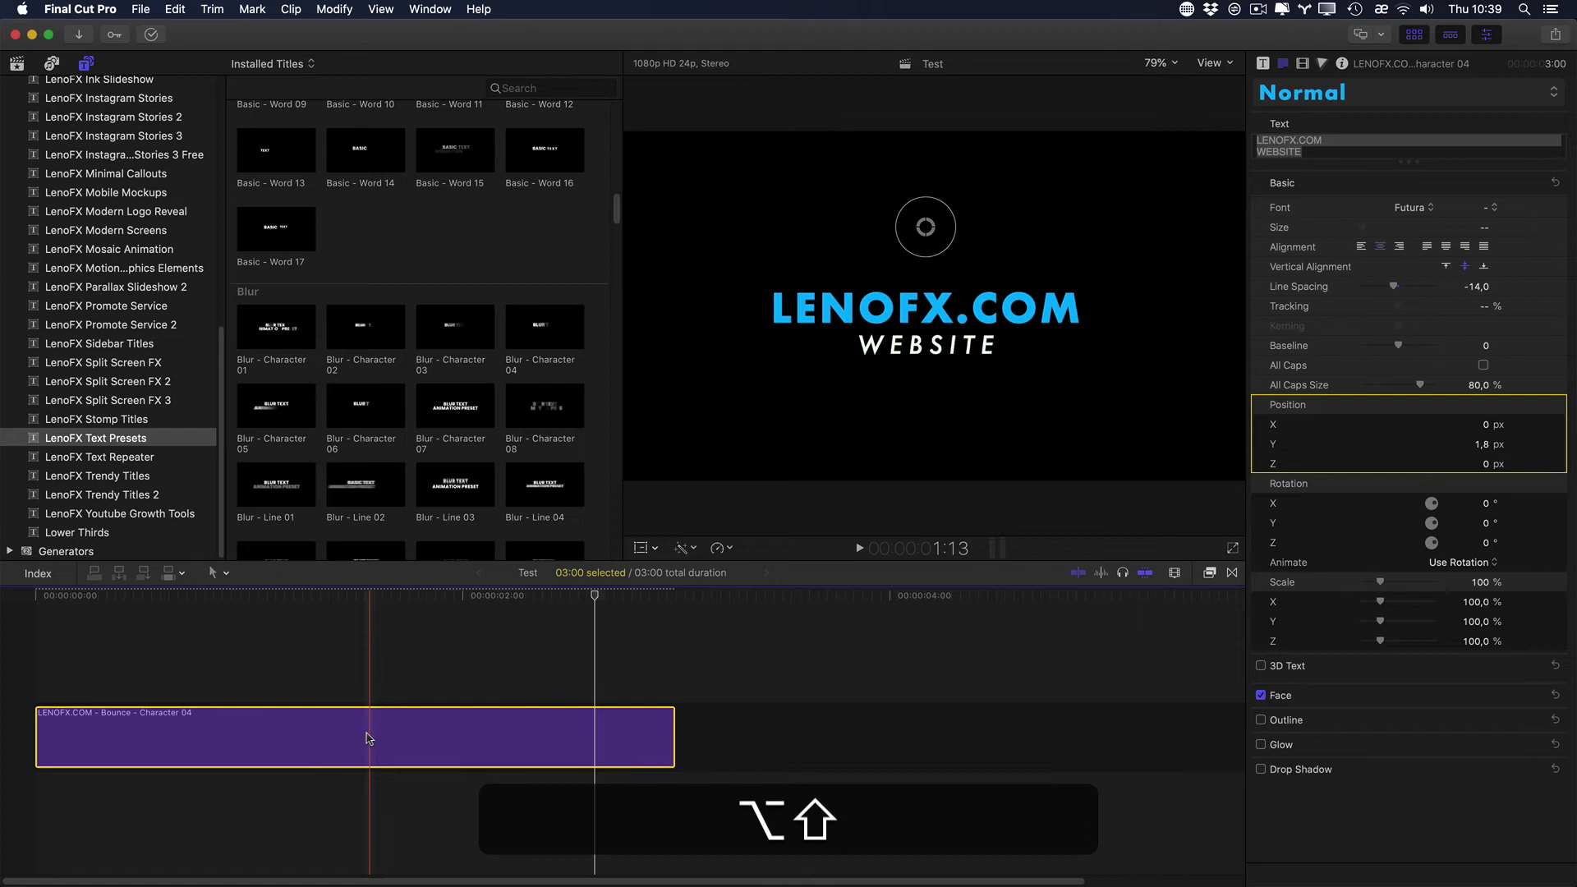
Step: Duplicate the title onto a layer above and retype its text as PLUGINS FOR FCPX
{"action": "left_click_drag", "start_coordinate": [380, 744], "coordinate": [896, 682]}
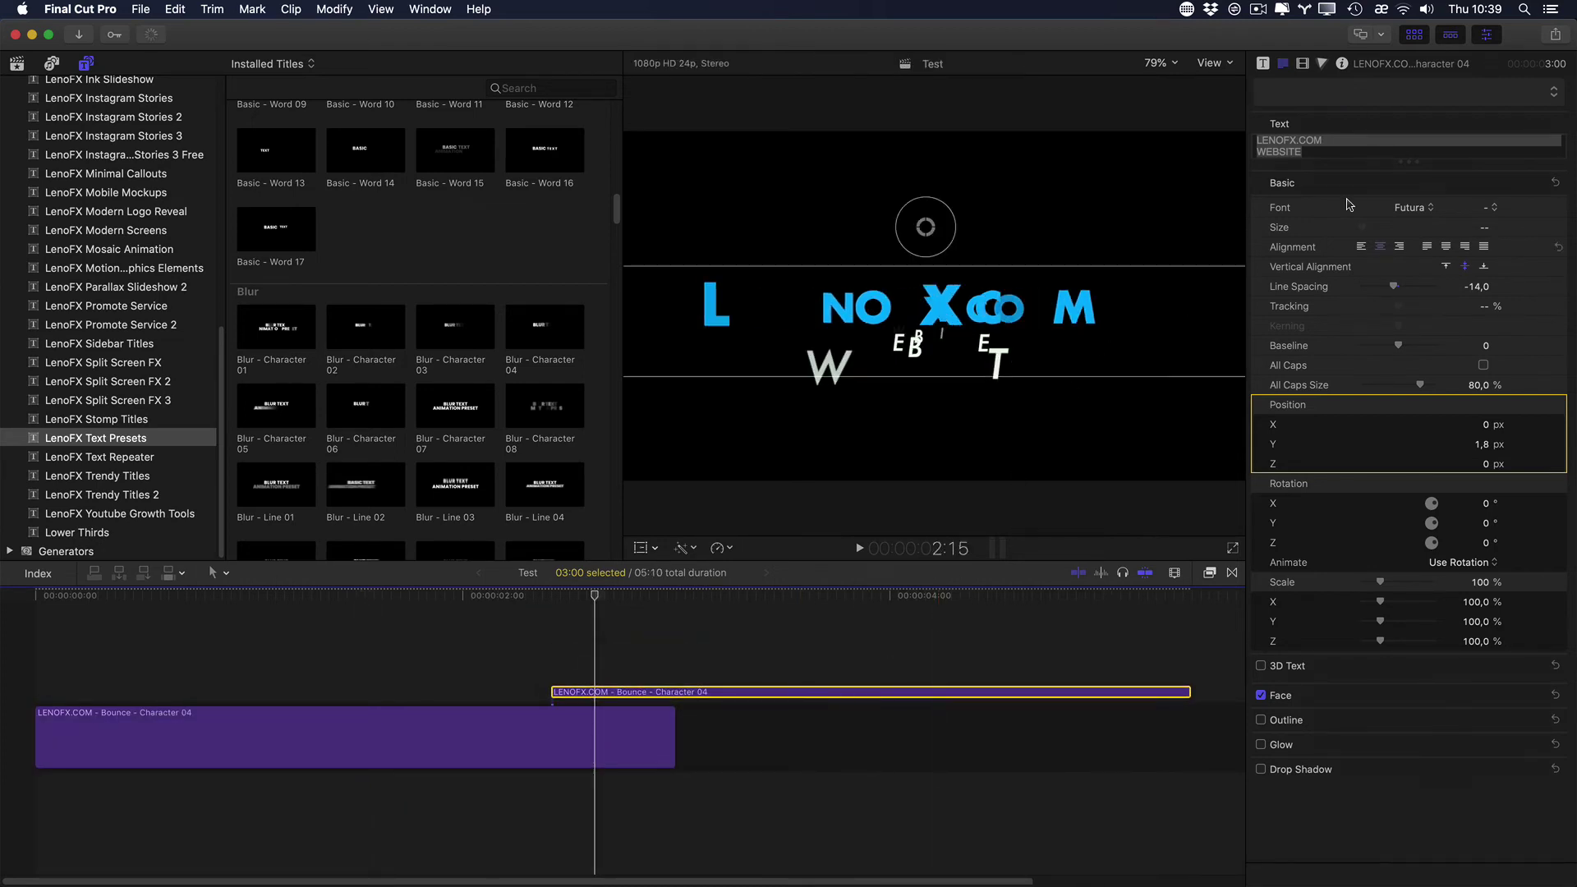
{"action": "left_click", "coordinate": [1317, 152]}
{"action": "key", "text": "super+a"}
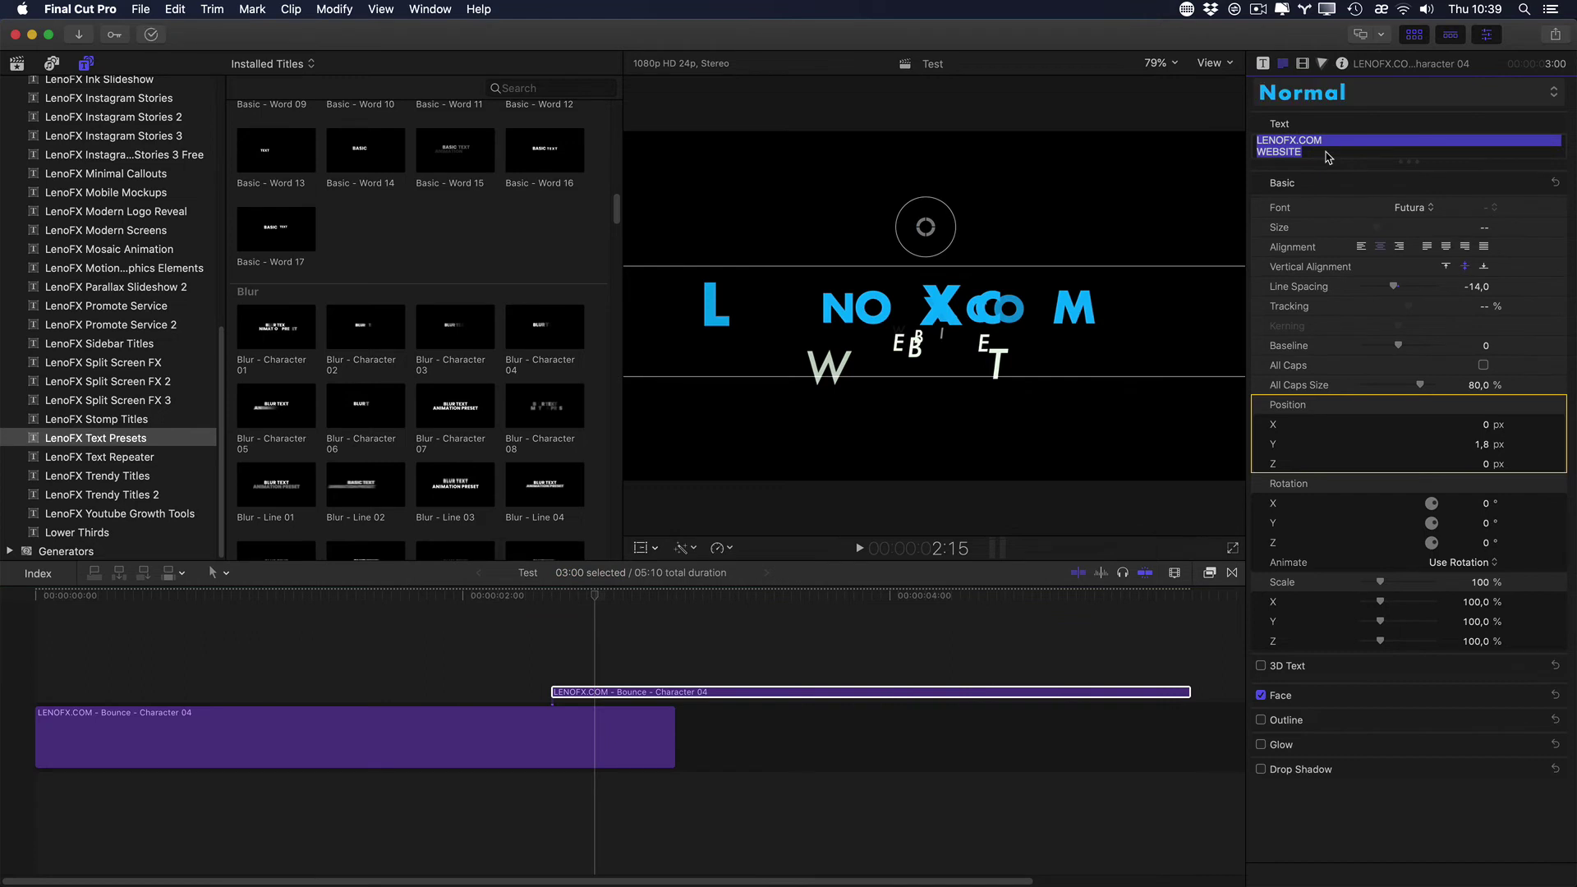
{"action": "type", "text": "PLUGINS FOR FCPX"}
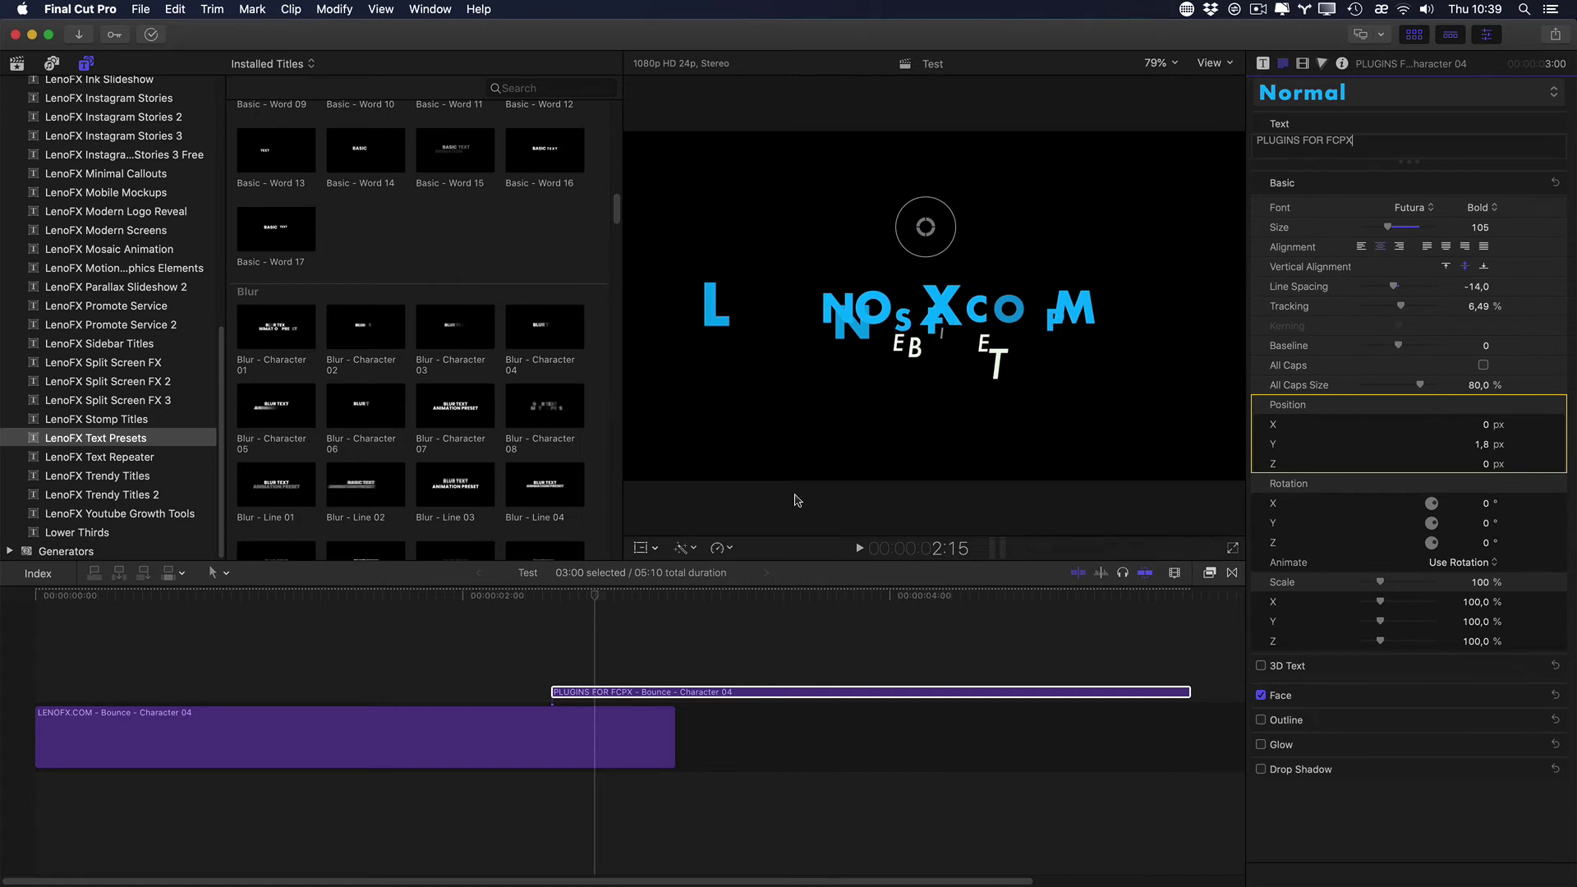
Step: Shift the PLUGINS FOR FCPX clip 8 frames later and preview the animation
{"action": "left_click_drag", "start_coordinate": [634, 692], "coordinate": [707, 690]}
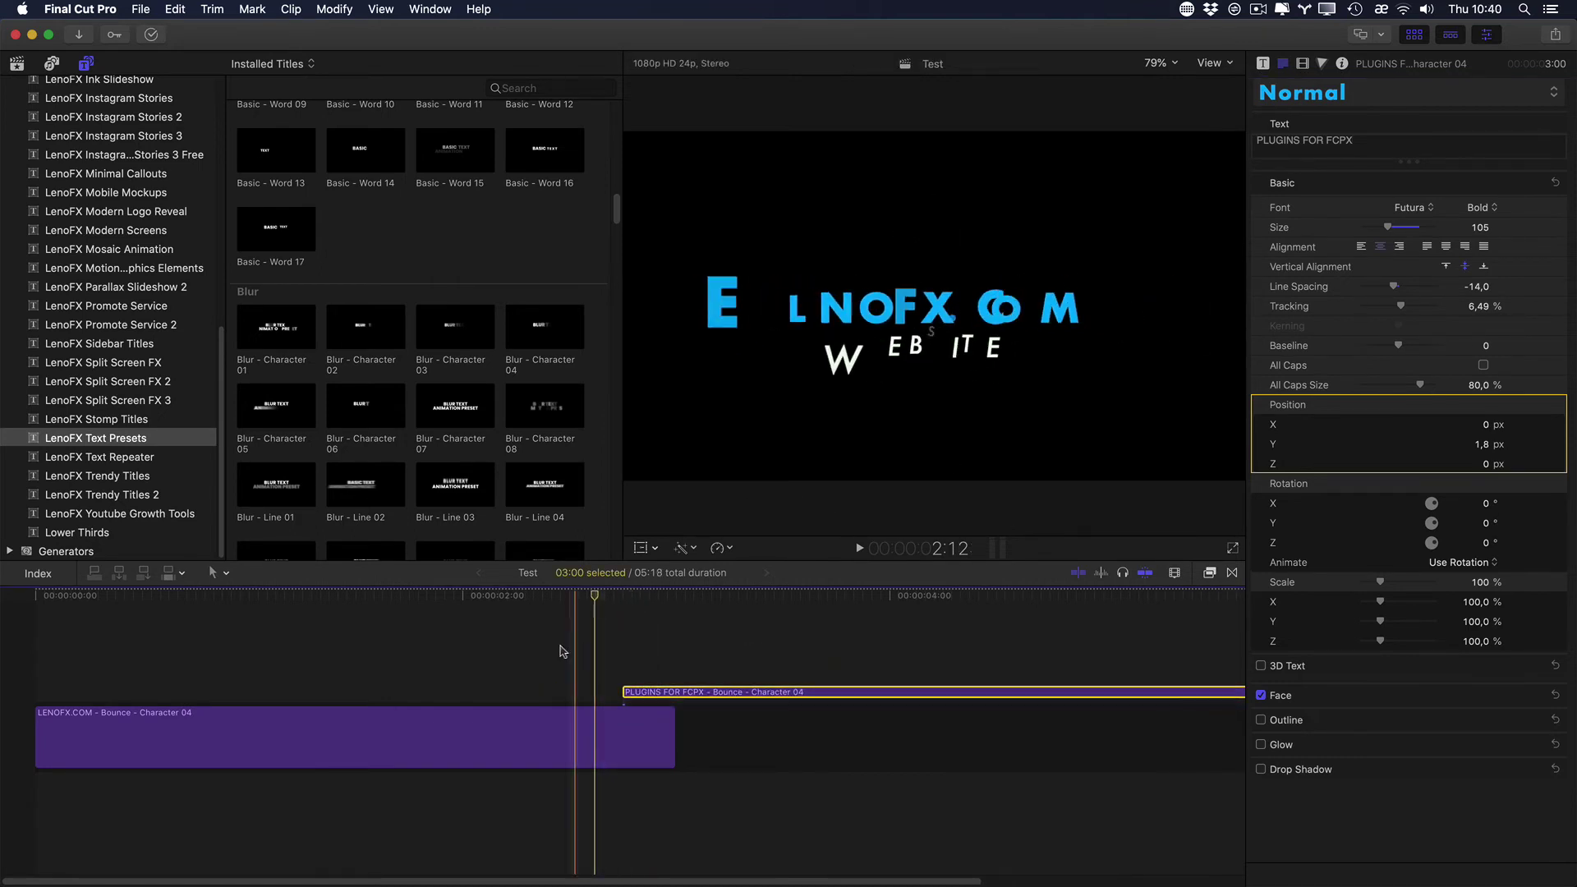
{"action": "key", "text": "space"}
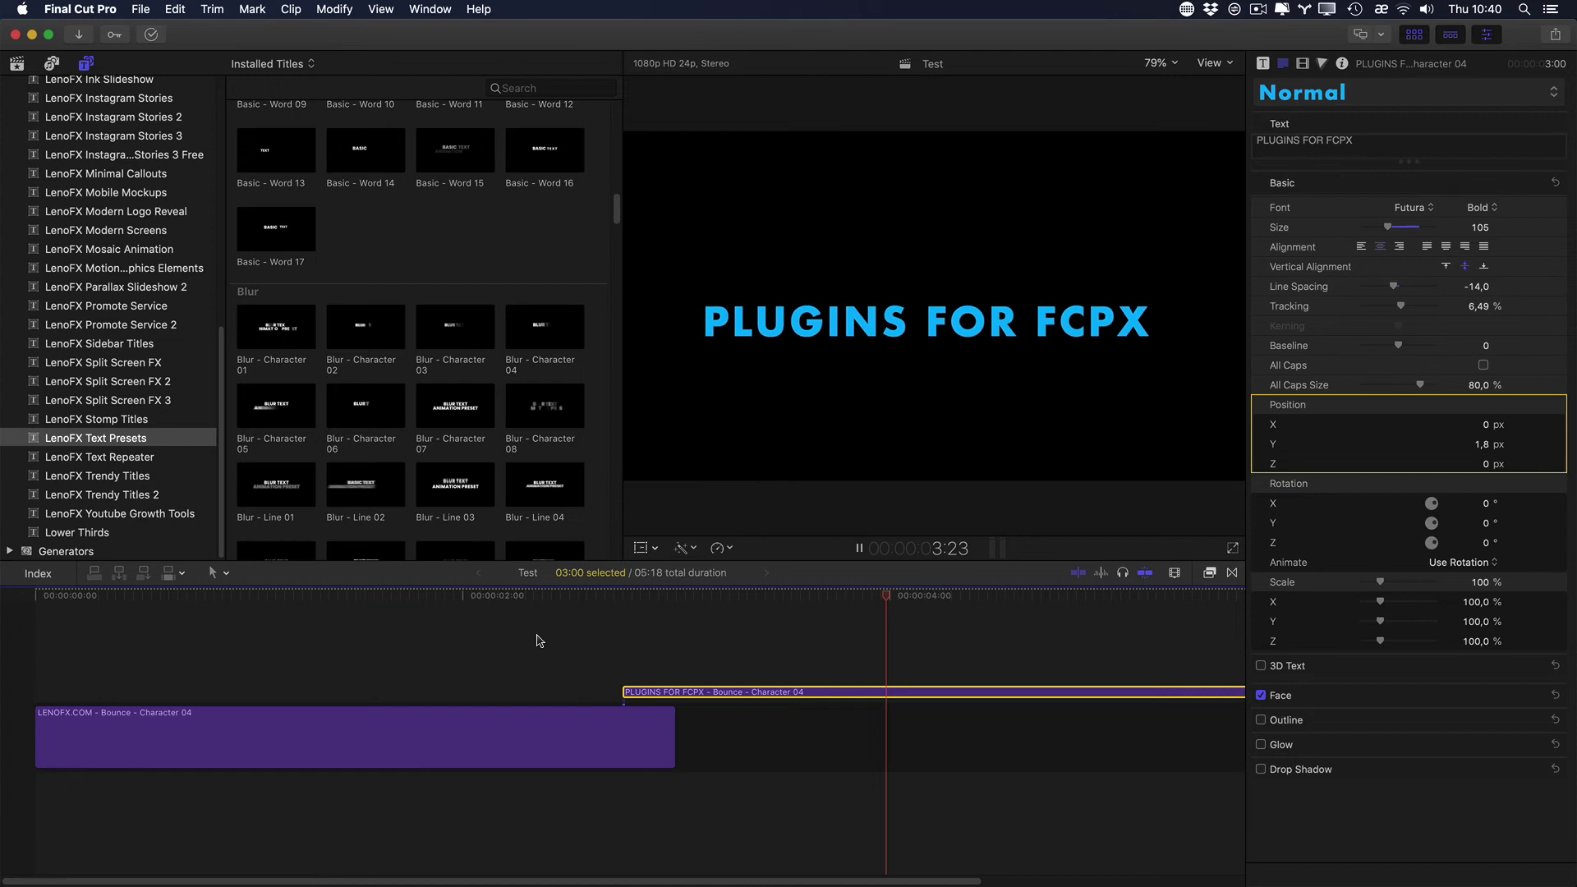
{"action": "key", "text": "space"}
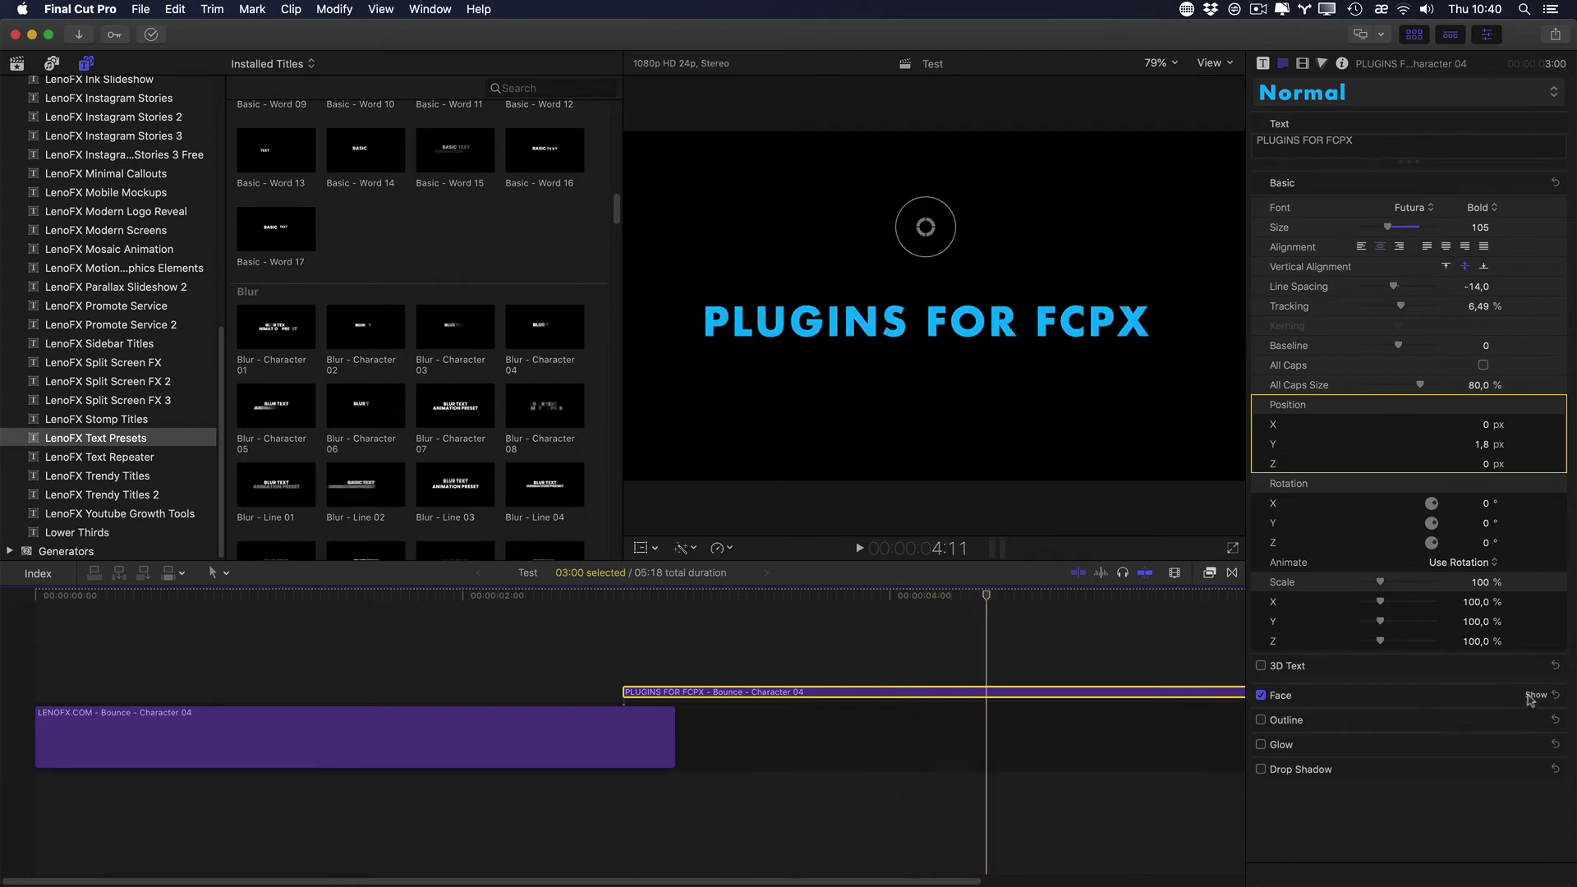
Step: Change the PLUGINS FOR FCPX face colour to cyan and play the result
{"action": "left_click", "coordinate": [1533, 695]}
{"action": "left_click", "coordinate": [1499, 736]}
{"action": "left_click_drag", "start_coordinate": [1389, 649], "coordinate": [1462, 636]}
{"action": "key", "text": "space"}
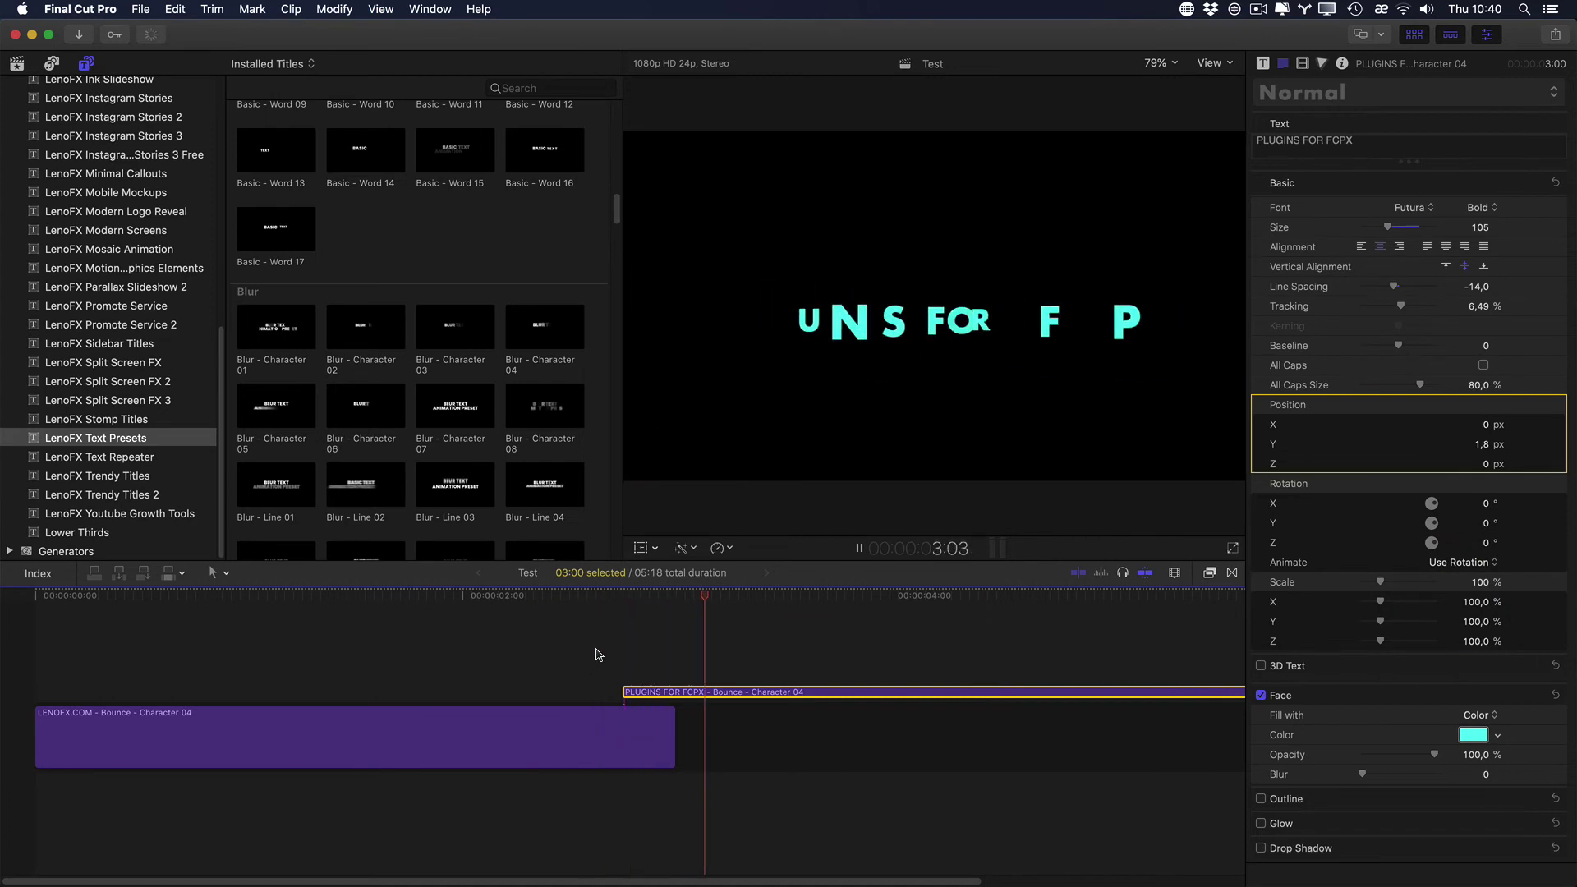
{"action": "key", "text": "space"}
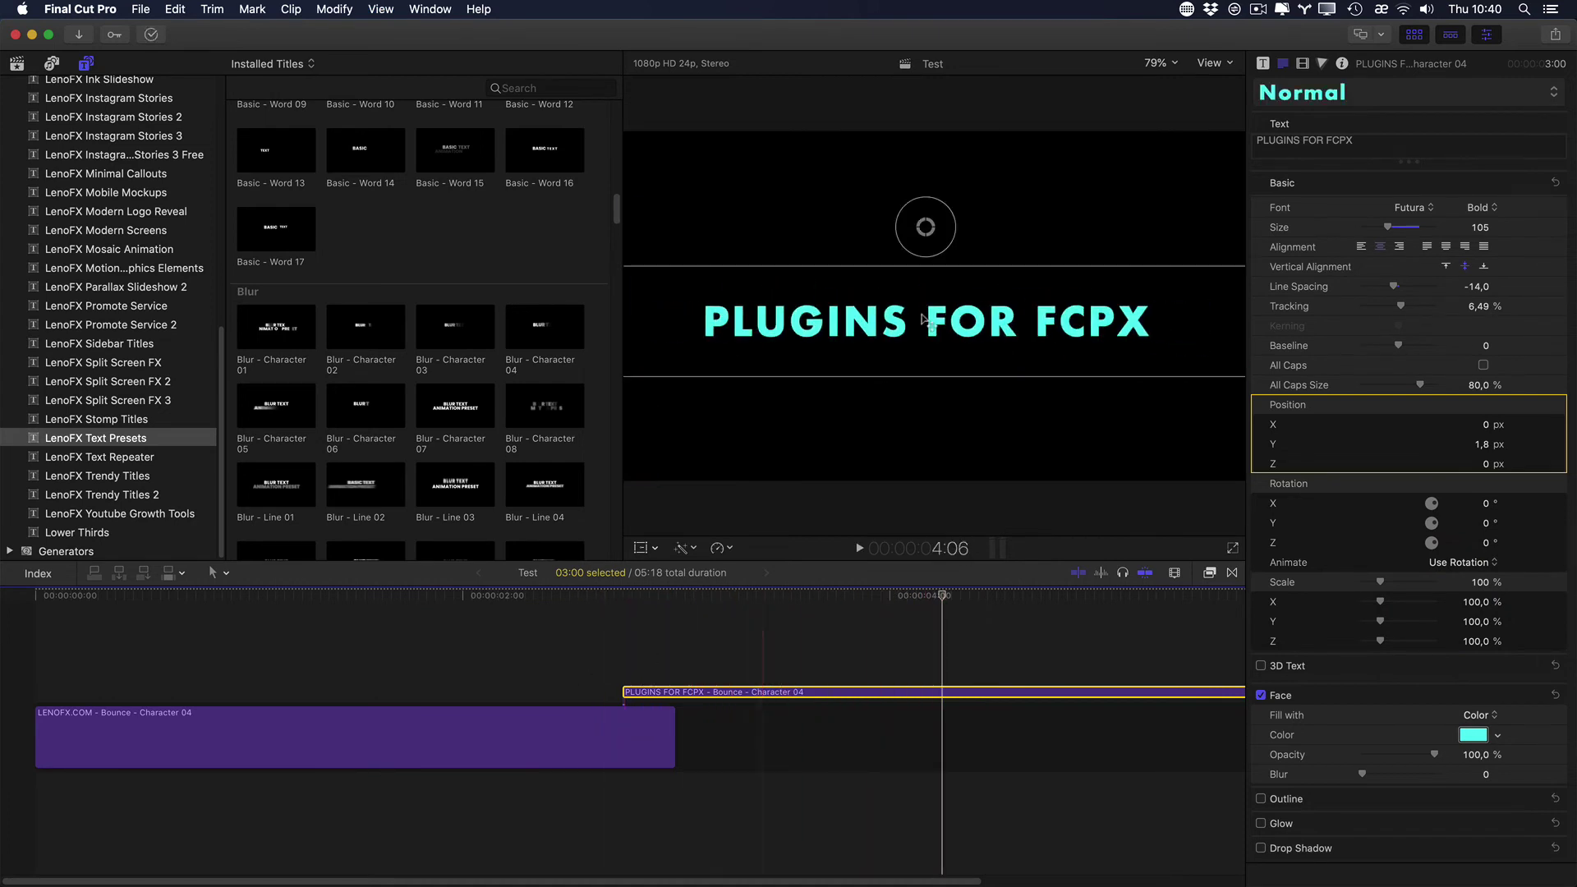
Step: Put PLUGINS FOR FCPX in the primary storyline right after LENOFX.COM, then select it
{"action": "left_click", "coordinate": [1264, 63]}
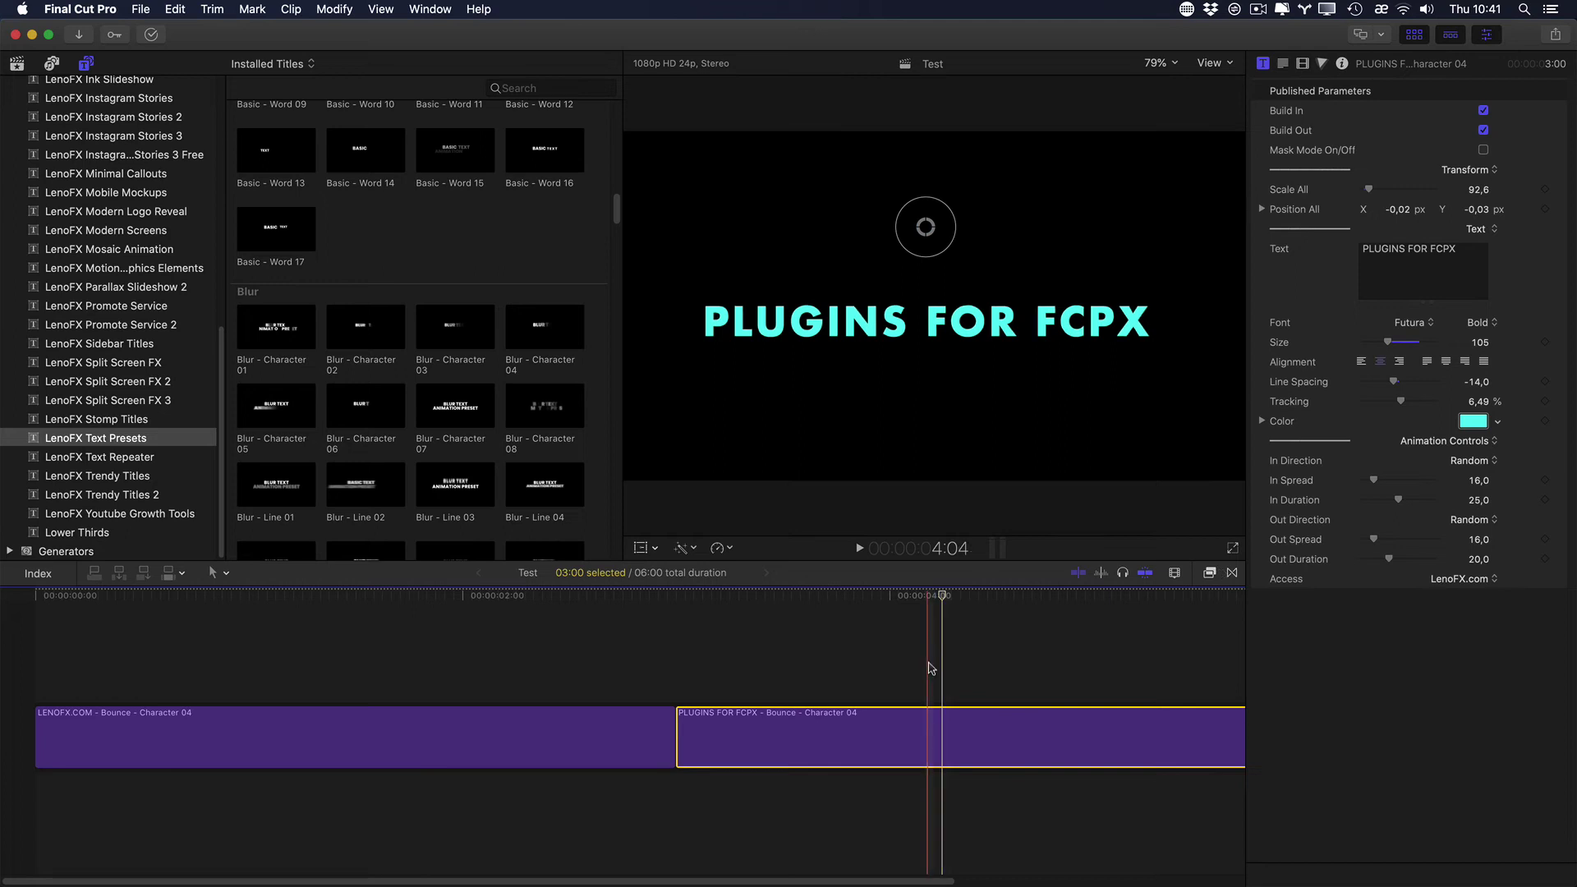
{"action": "left_click", "coordinate": [920, 686]}
{"action": "key", "text": "super+minus"}
{"action": "left_click", "coordinate": [818, 723]}
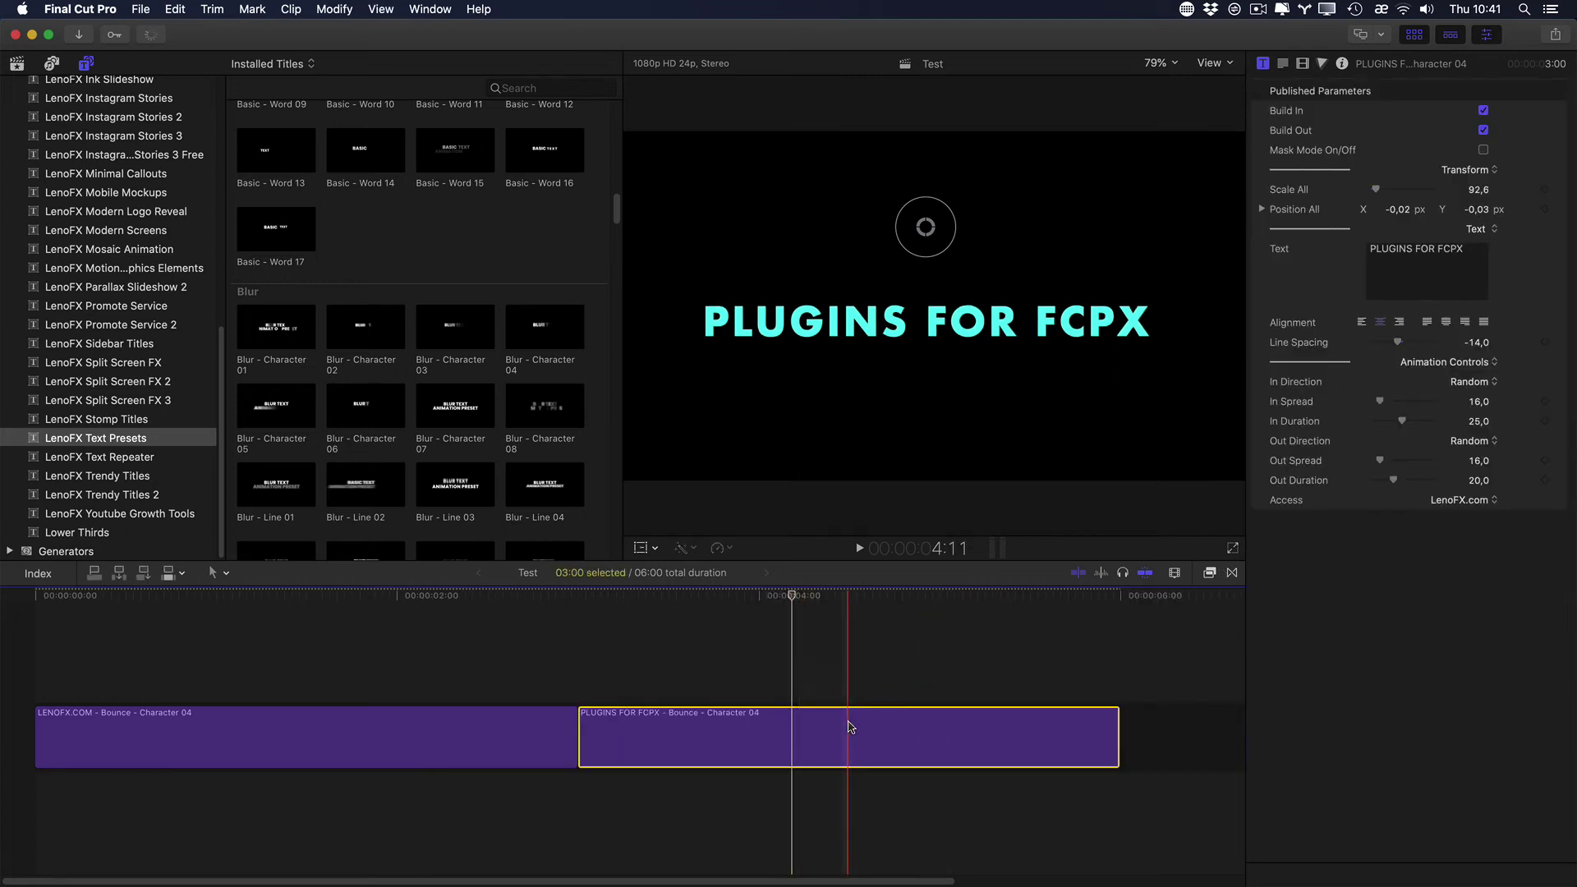
Step: Convert the PLUGINS FOR FCPX title into a compound clip named Test Clip
{"action": "right_click", "coordinate": [838, 714]}
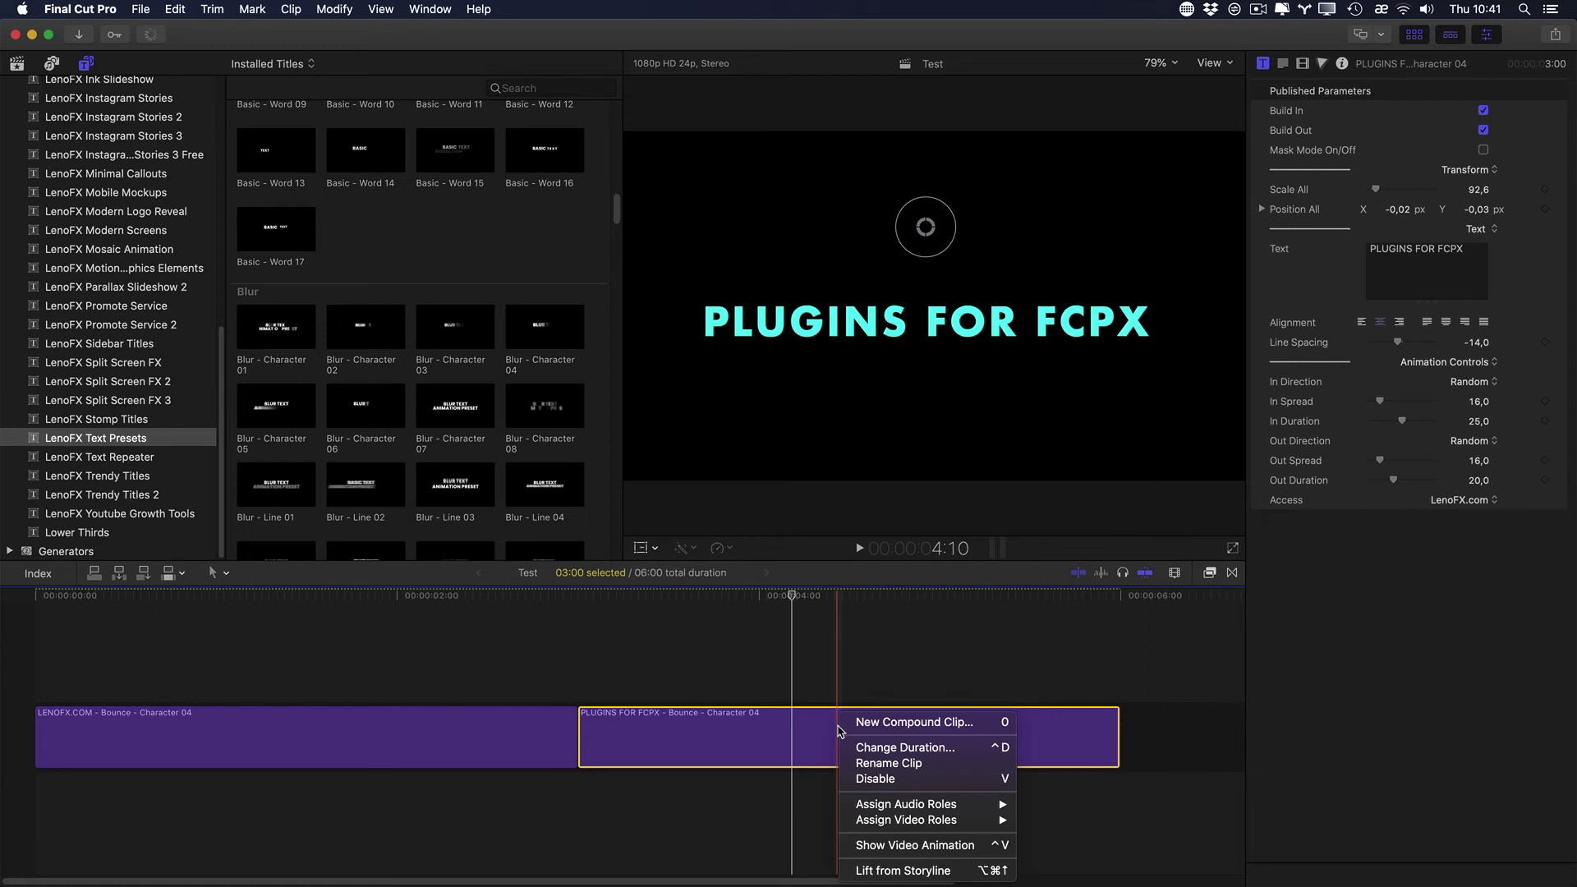
{"action": "left_click", "coordinate": [912, 722]}
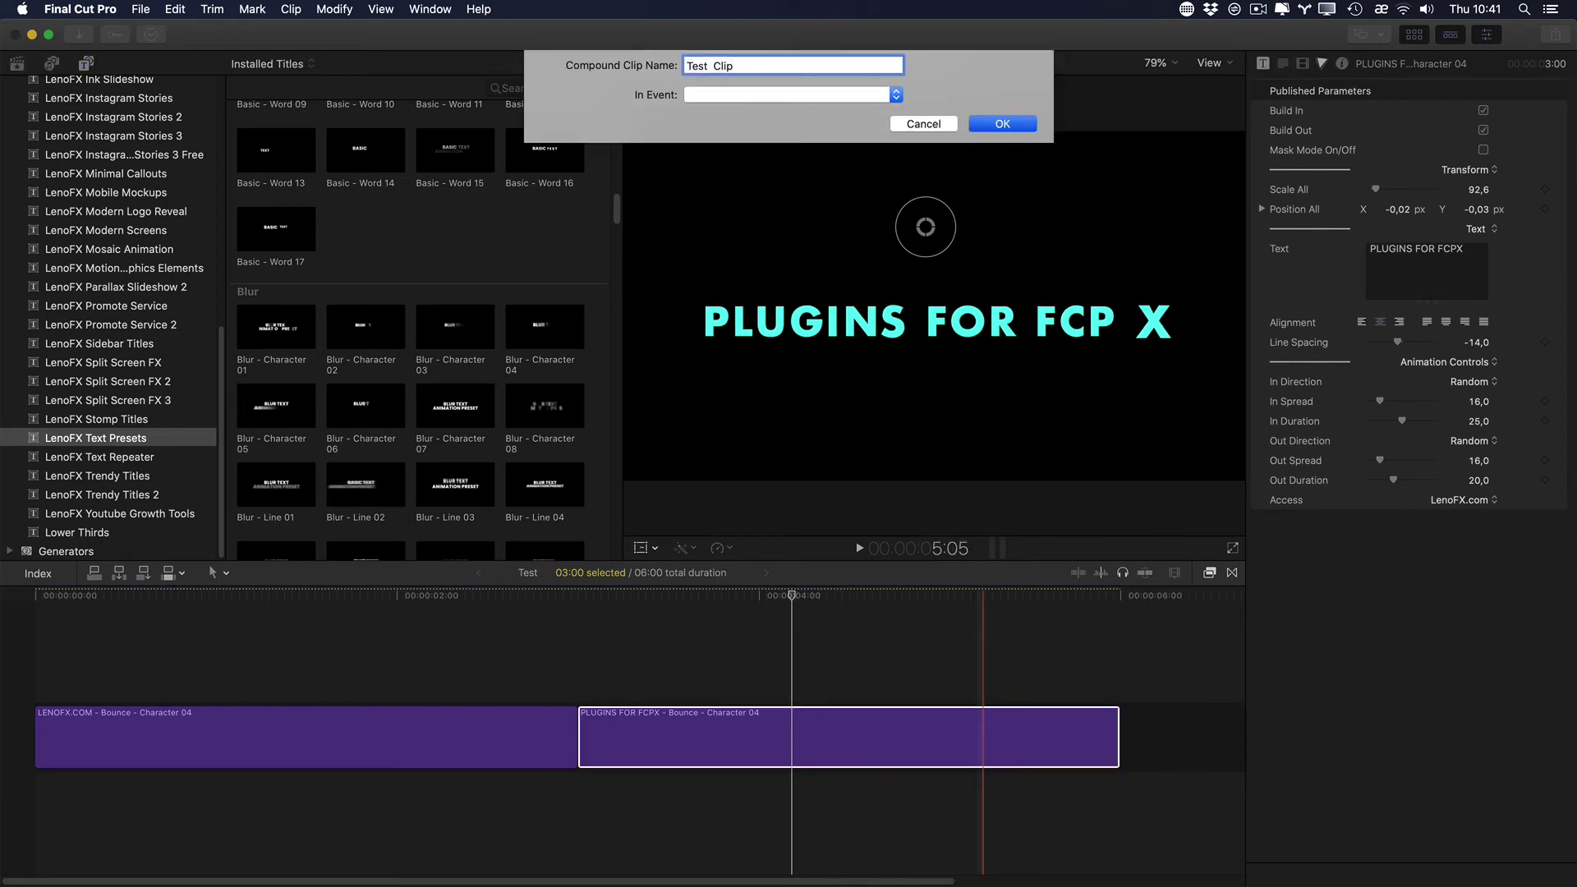
{"action": "left_click", "coordinate": [1003, 123]}
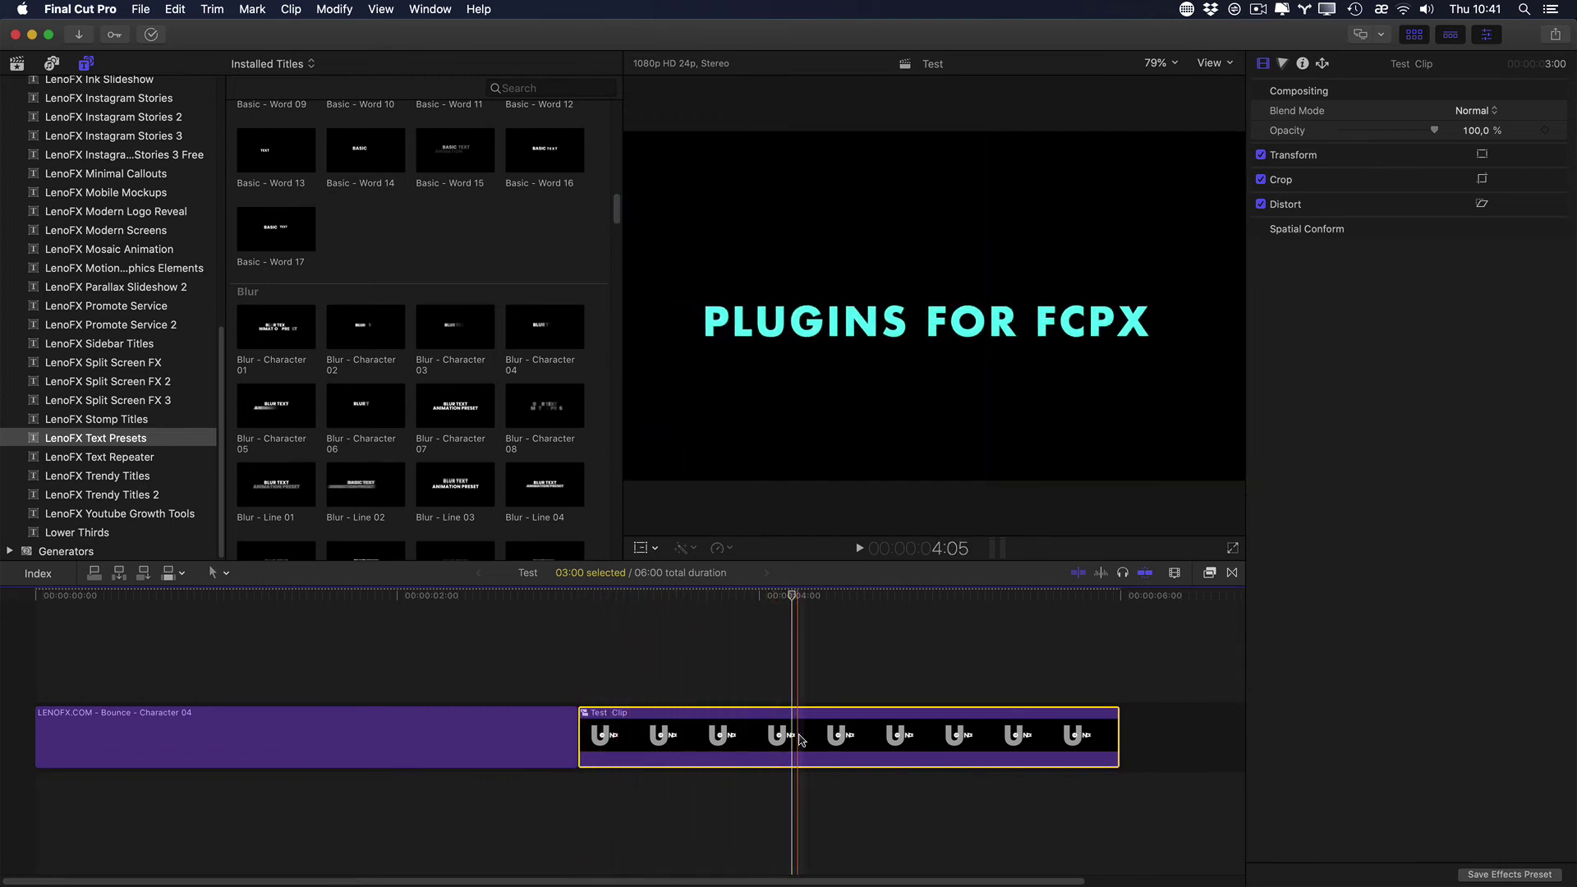
Step: Retime Test Clip's opening section to 192% Fast and preview it
{"action": "key", "text": "shift+b"}
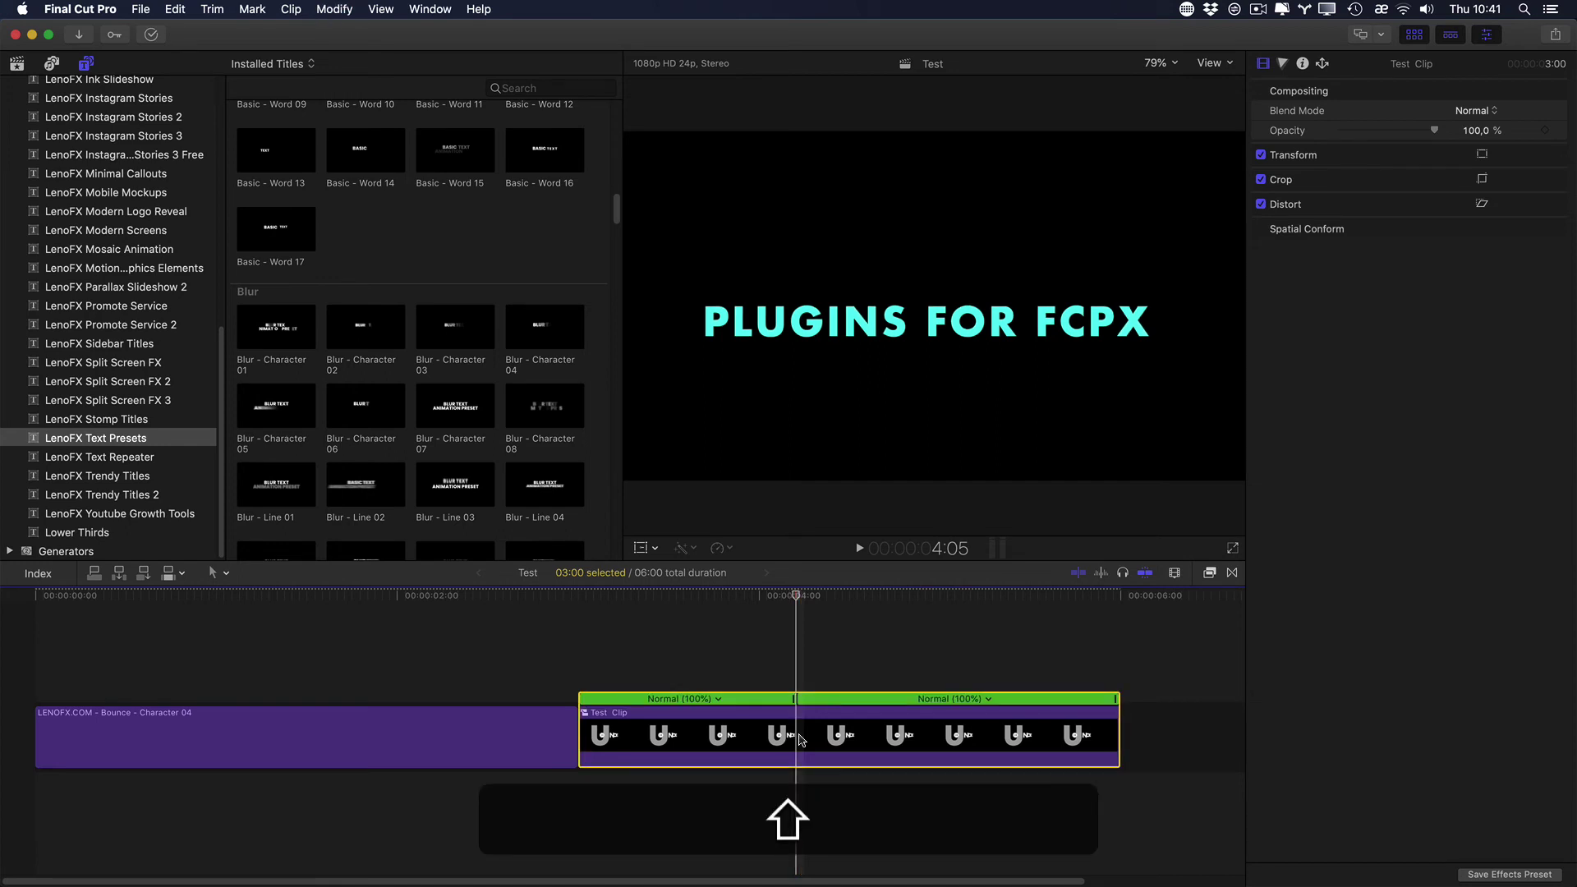
{"action": "left_click_drag", "start_coordinate": [794, 700], "coordinate": [691, 701]}
{"action": "key", "text": "space"}
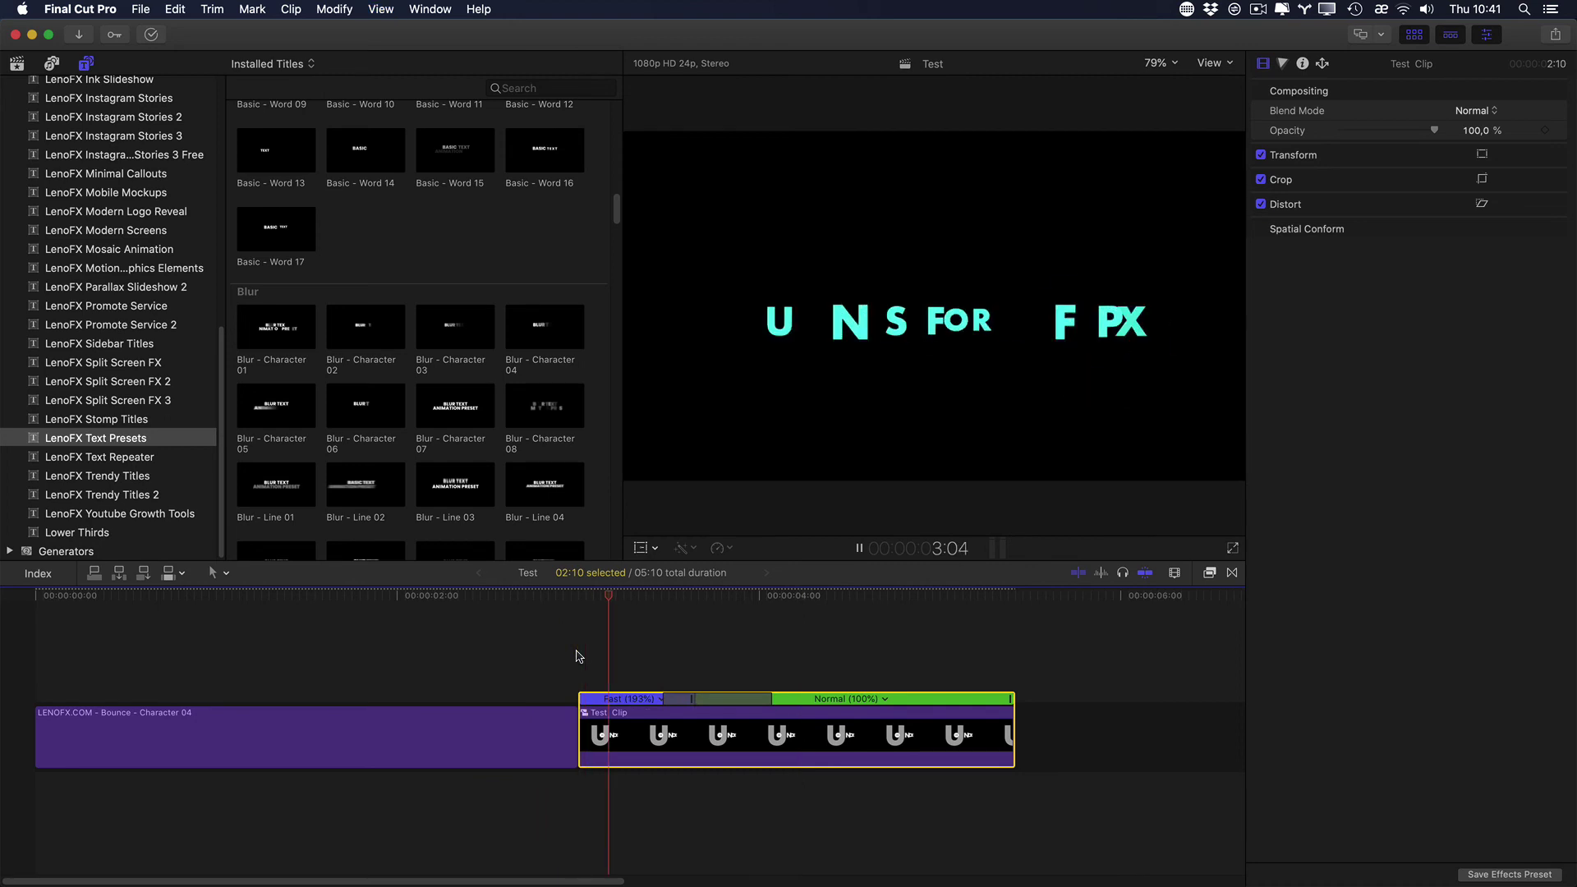
{"action": "key", "text": "space"}
{"action": "key", "text": "cmd+z"}
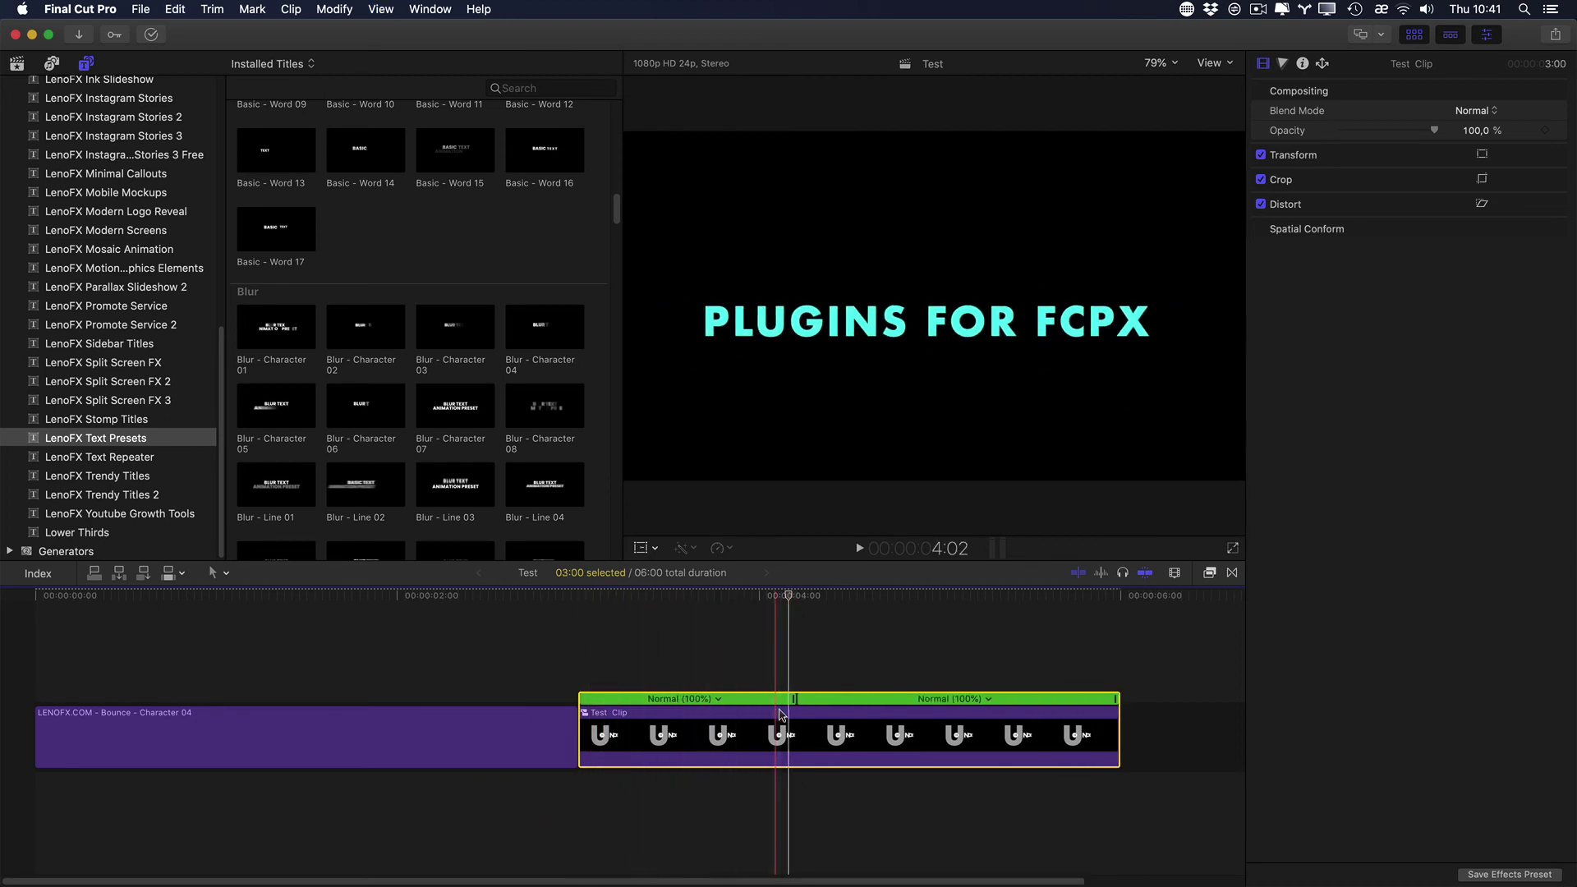
{"action": "left_click_drag", "start_coordinate": [794, 700], "coordinate": [693, 701]}
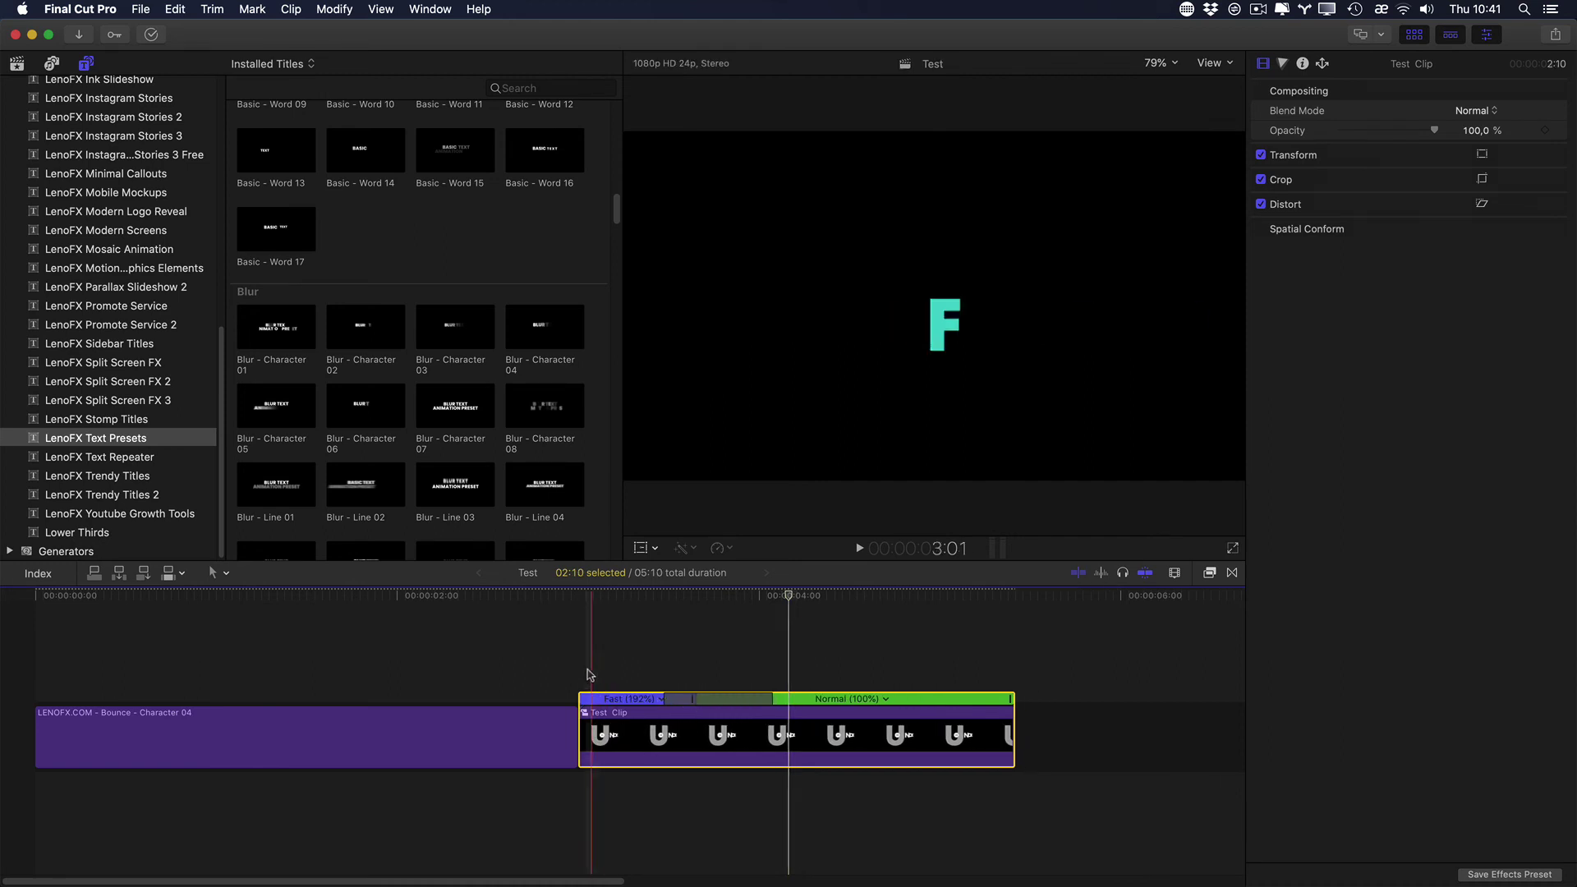
{"action": "key", "text": "space"}
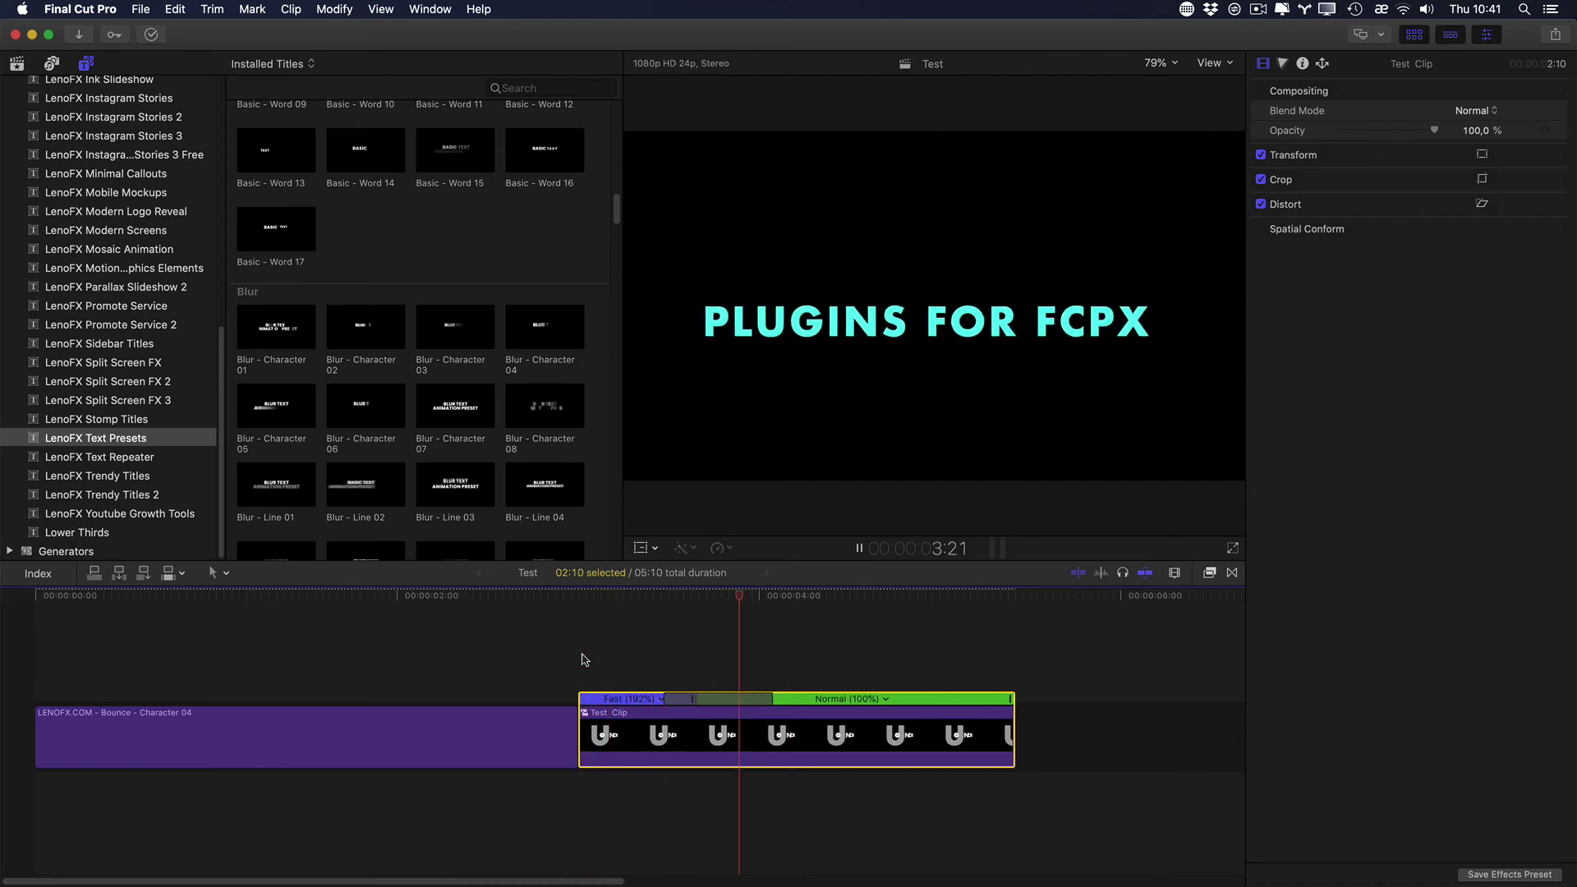
Step: Break apart the Test Clip compound clip, hide the Inspector, and browse the Titles list
{"action": "key", "text": "shift+super+g"}
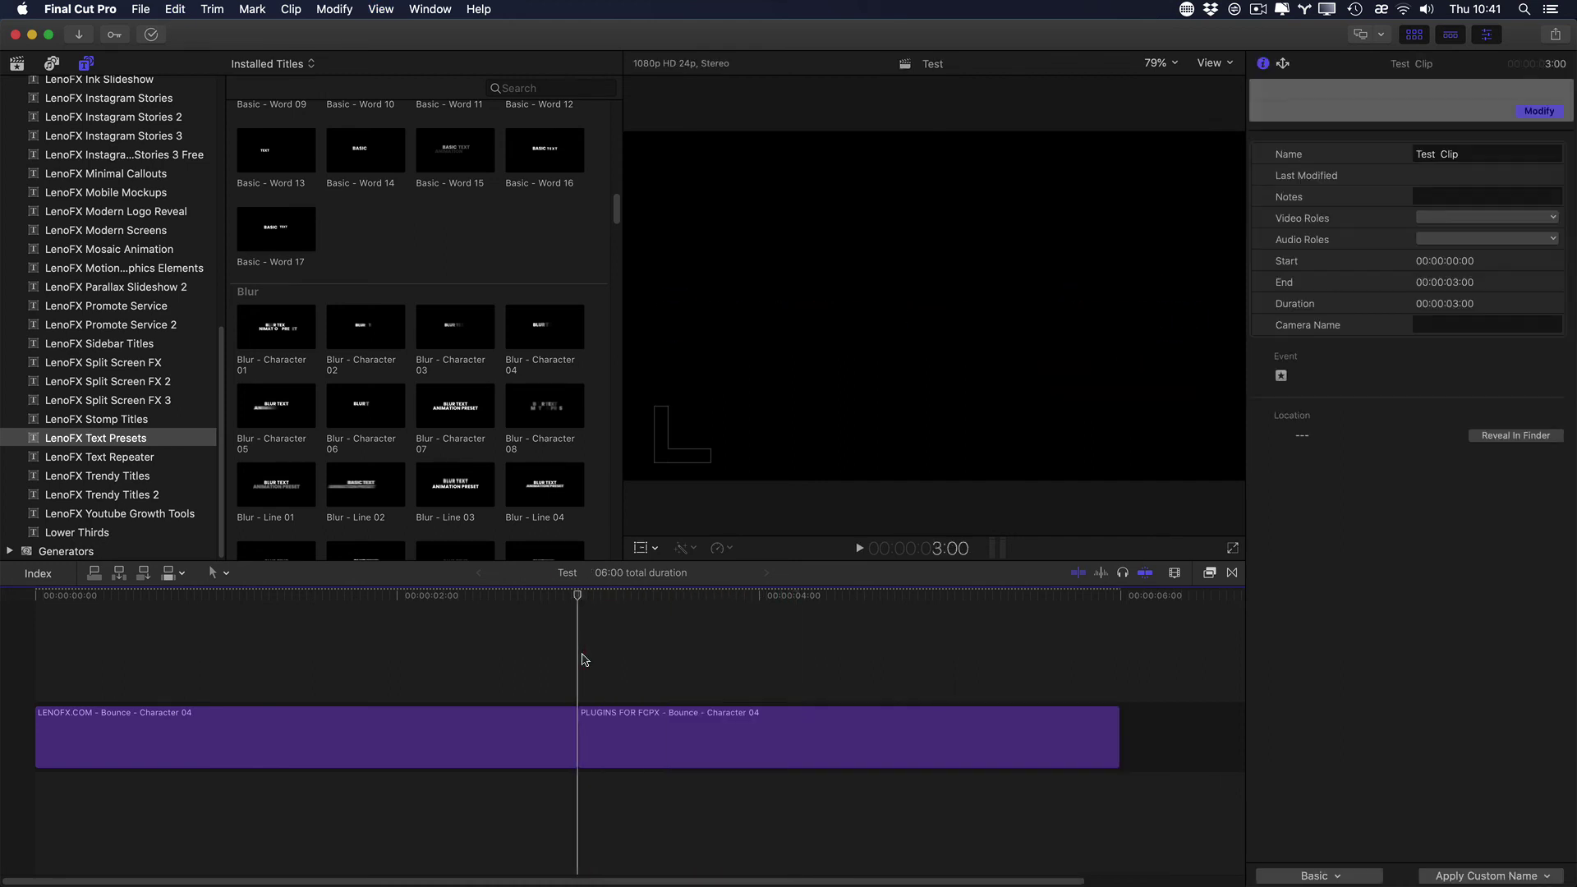
{"action": "key", "text": "super+4"}
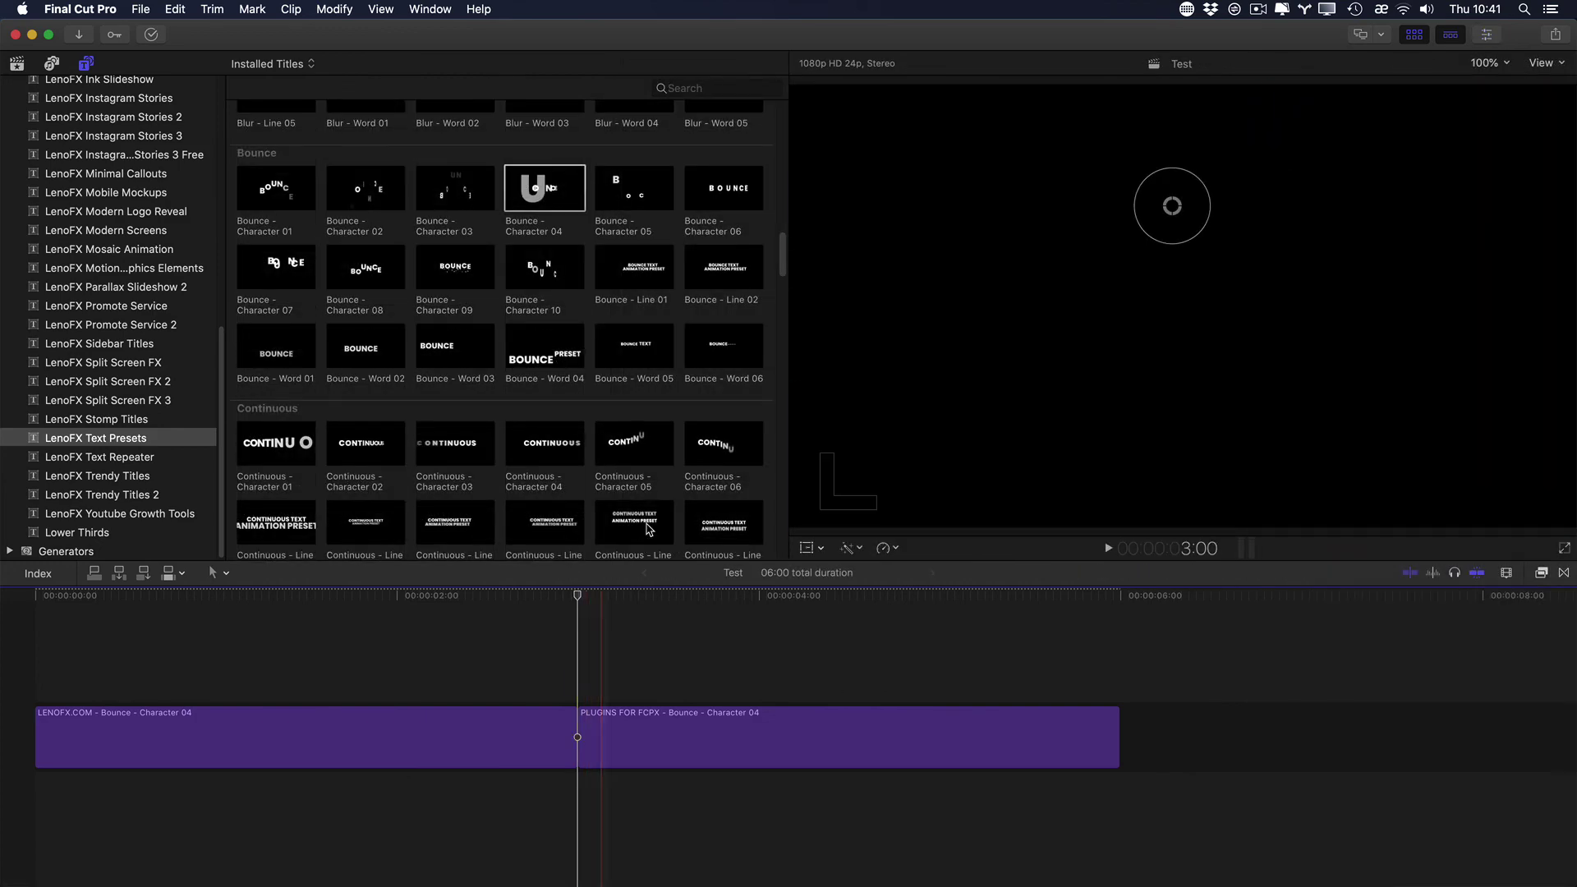
{"action": "scroll", "coordinate": [781, 326], "scroll_direction": "up", "scroll_amount": 10}
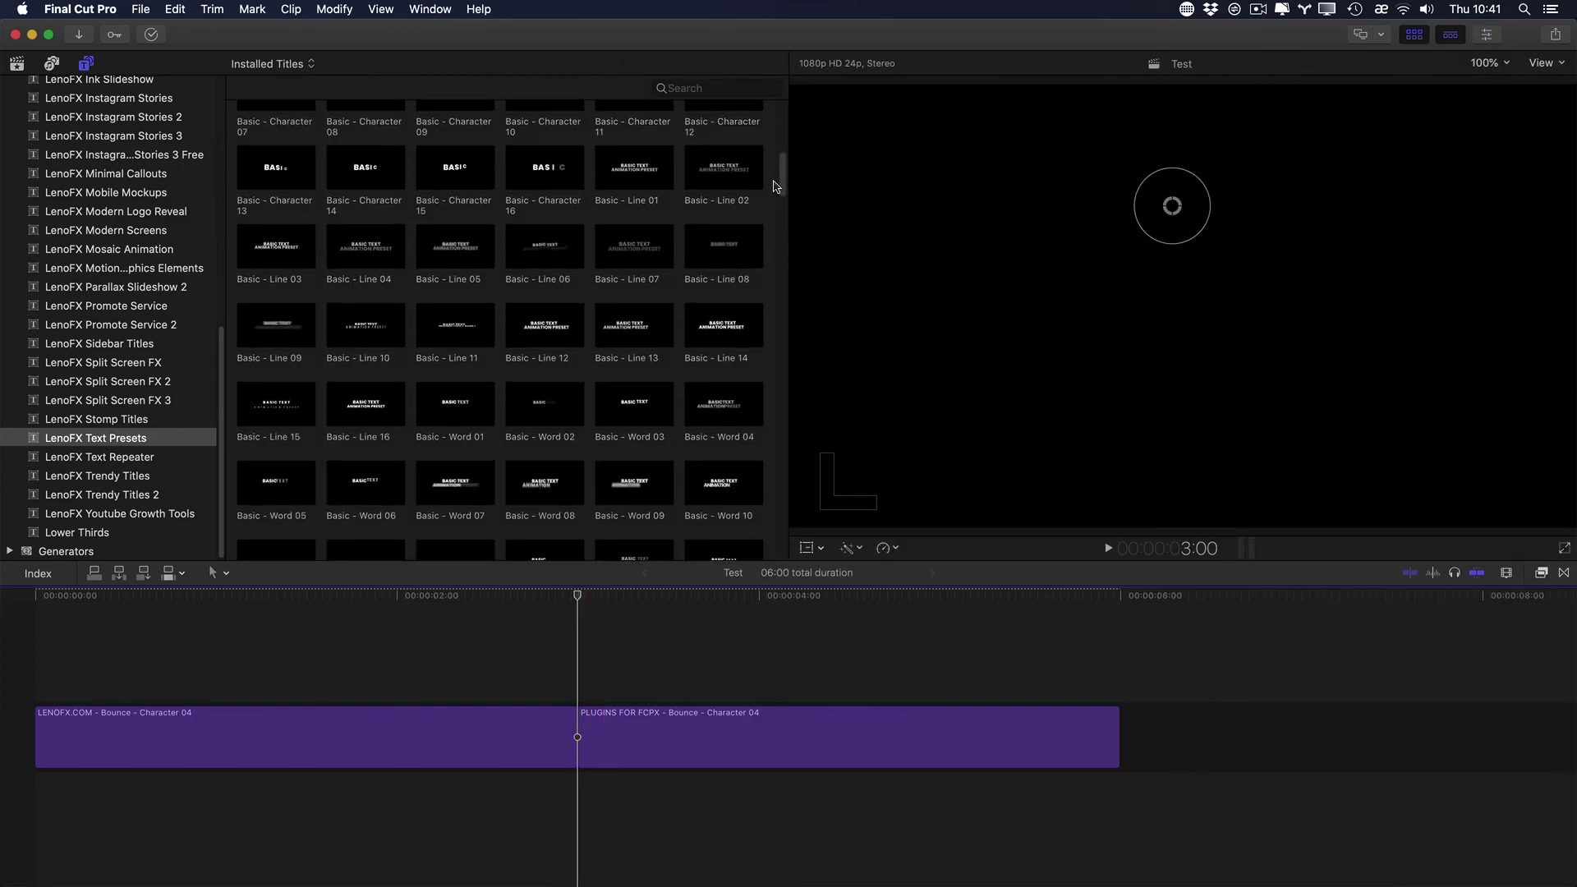
{"action": "scroll", "coordinate": [765, 211], "scroll_direction": "up", "scroll_amount": 5}
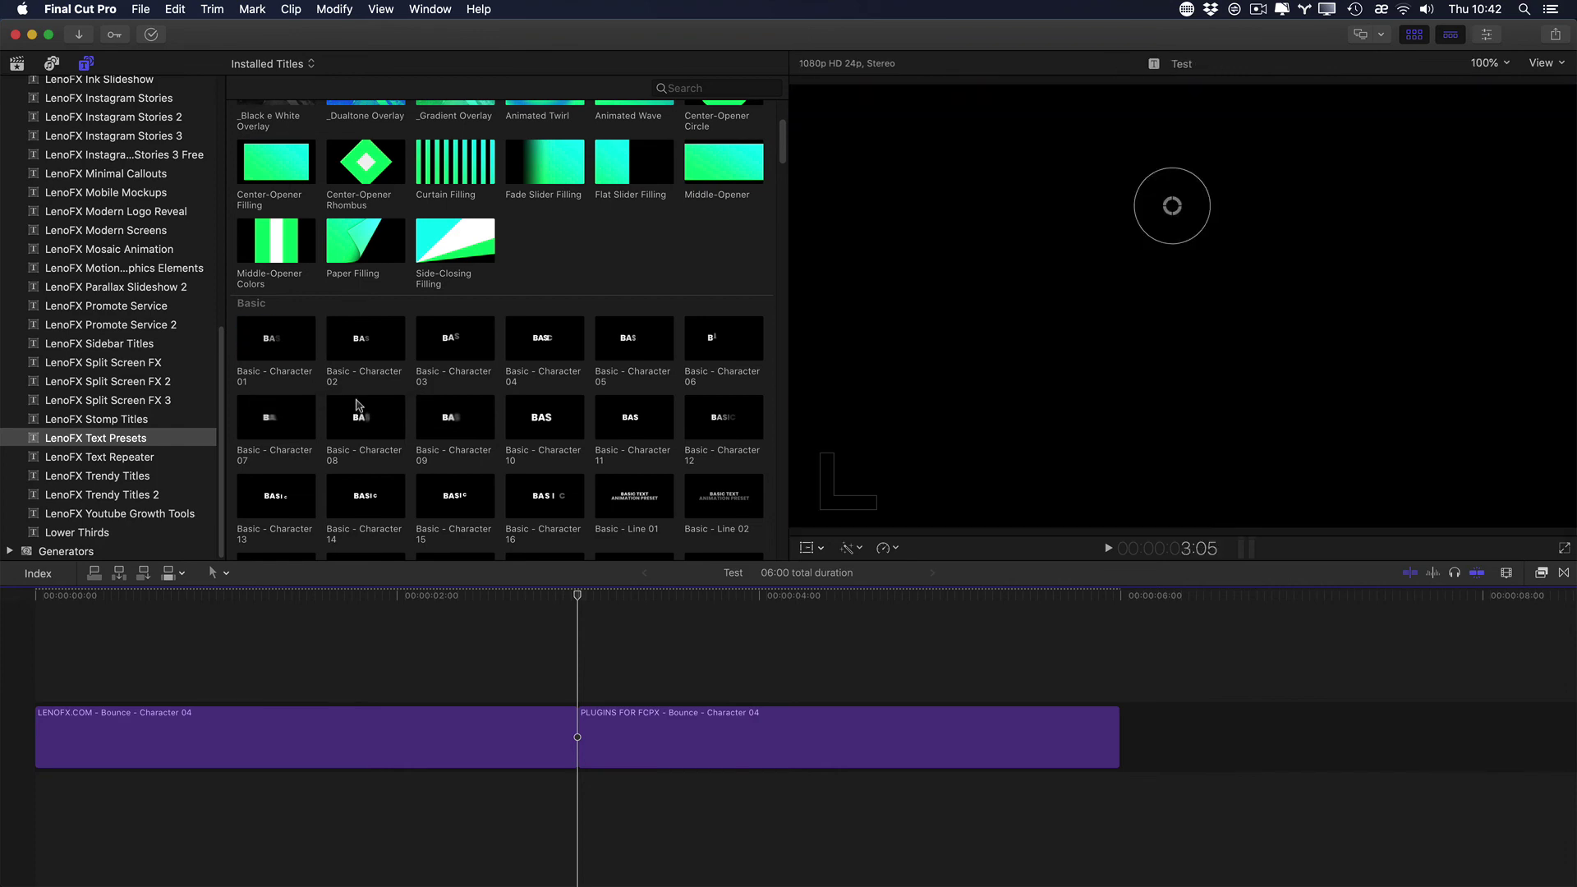
{"action": "scroll", "coordinate": [353, 393], "scroll_direction": "down", "scroll_amount": 2}
{"action": "scroll", "coordinate": [359, 396], "scroll_direction": "down", "scroll_amount": 2}
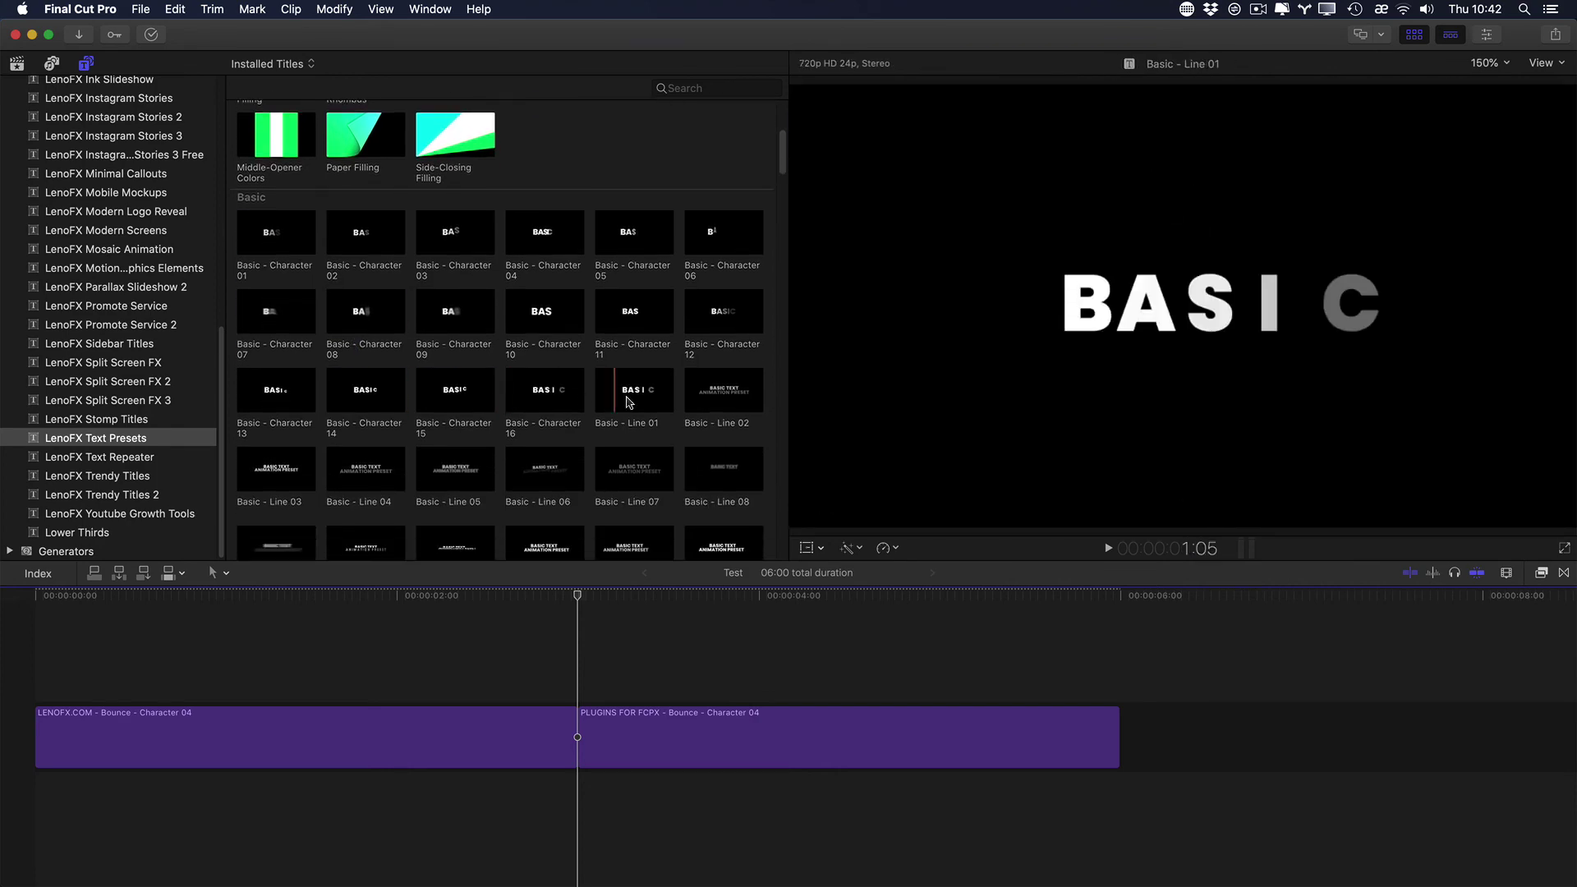
Step: Append Basic - Line 01 at the timeline's end and preview it
{"action": "left_click_drag", "start_coordinate": [638, 399], "coordinate": [1150, 727]}
{"action": "key", "text": "shift+z"}
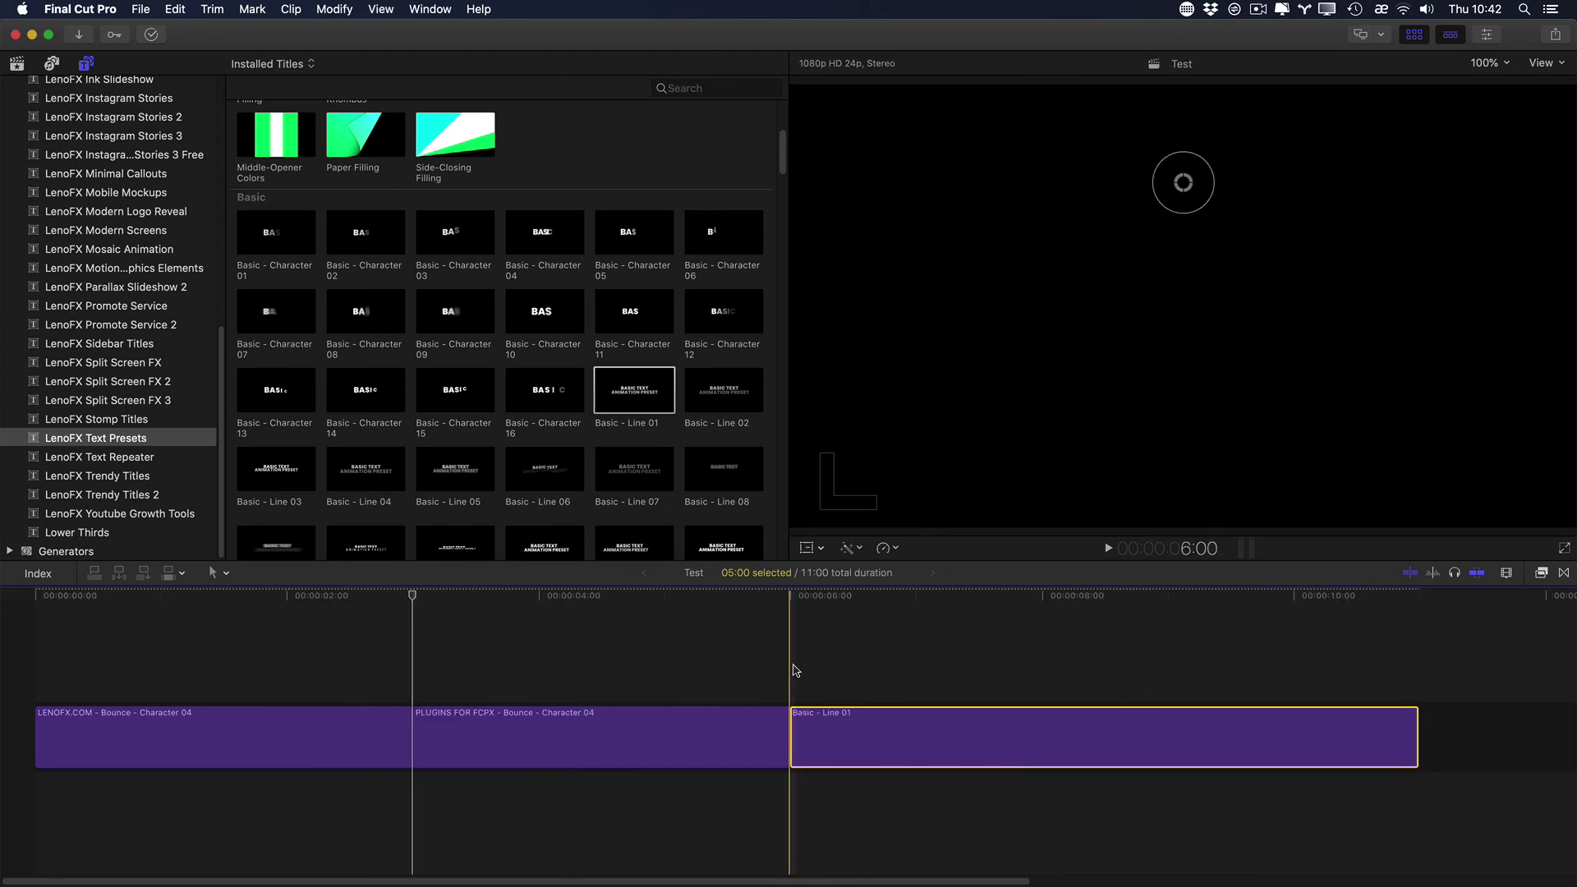
{"action": "key", "text": "space"}
{"action": "key", "text": "space"}
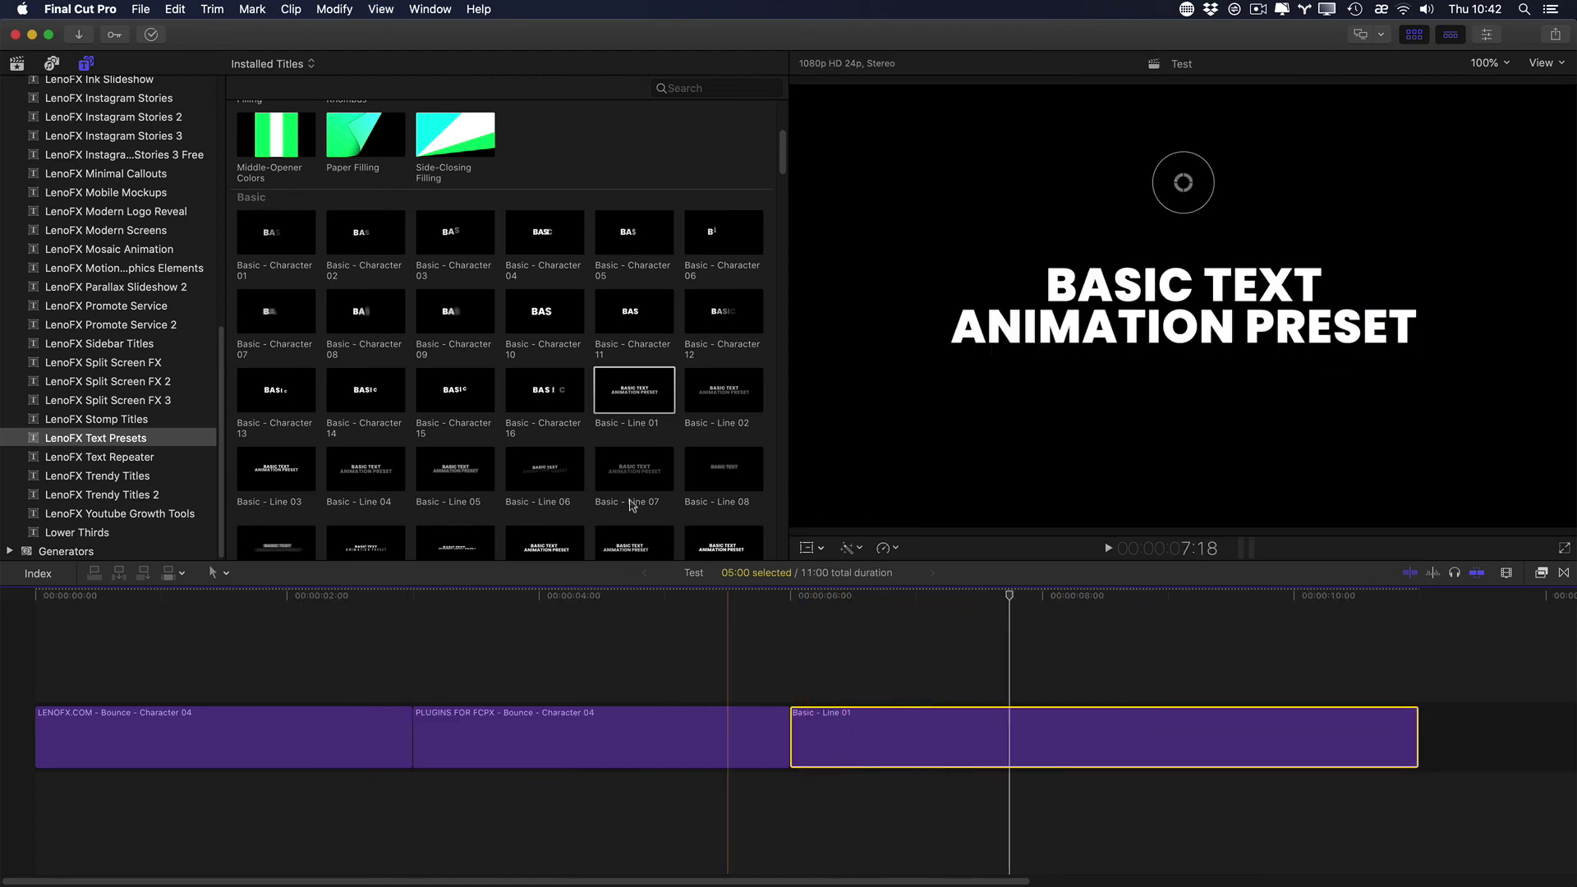
Step: Append Basic - Word 09 after Basic - Line 01 and play it
{"action": "scroll", "coordinate": [558, 455], "scroll_direction": "down", "scroll_amount": 5}
{"action": "scroll", "coordinate": [558, 454], "scroll_direction": "down", "scroll_amount": 5}
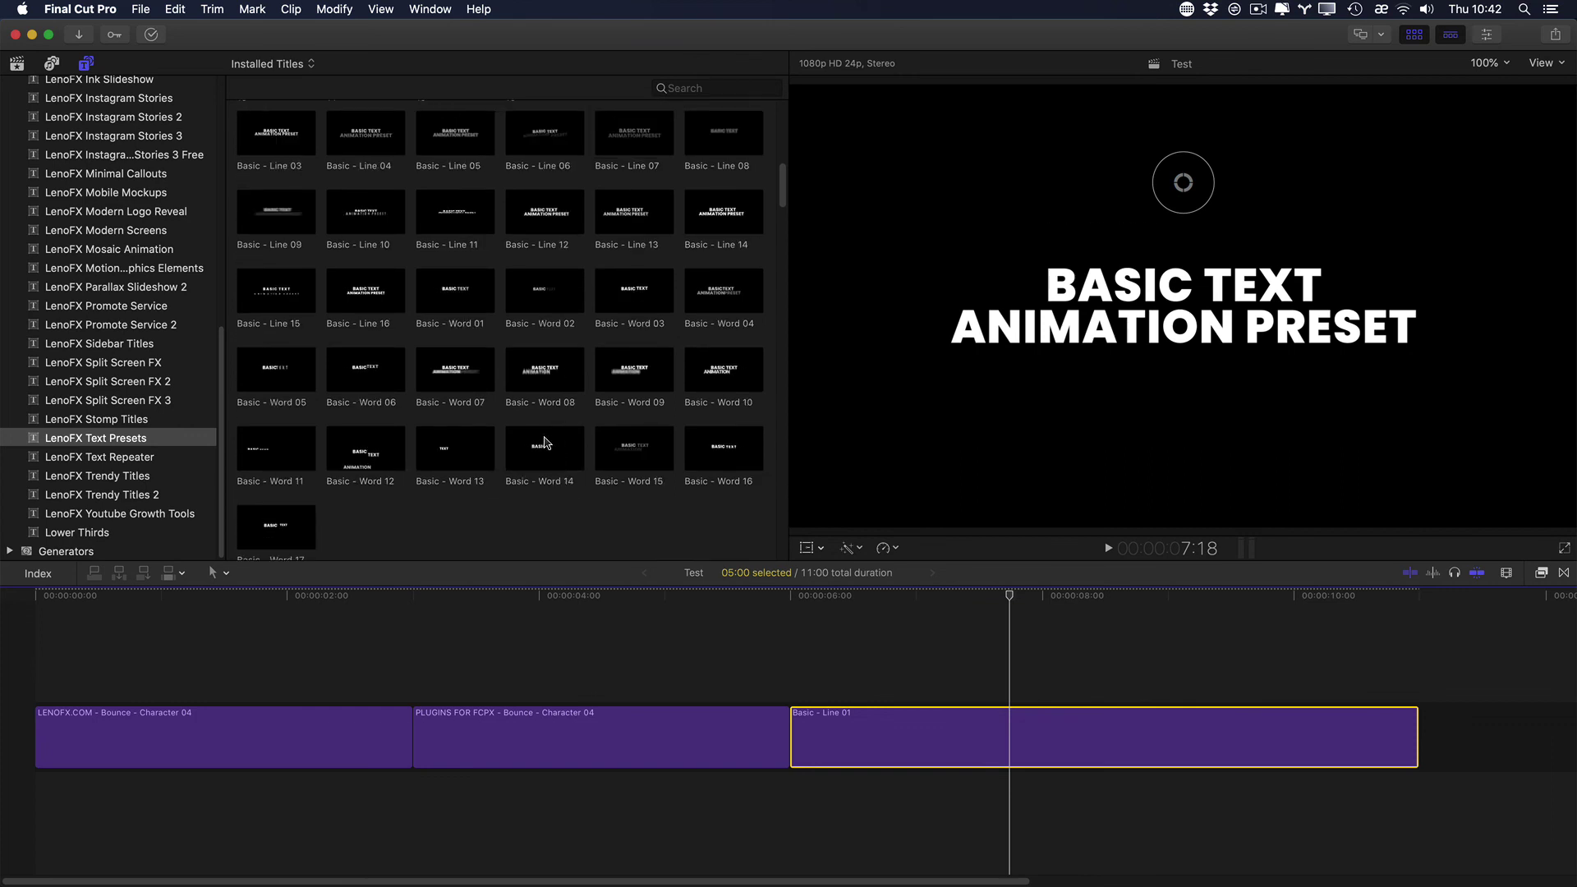
{"action": "left_click_drag", "start_coordinate": [634, 369], "coordinate": [1444, 722]}
{"action": "key", "text": "shift+z"}
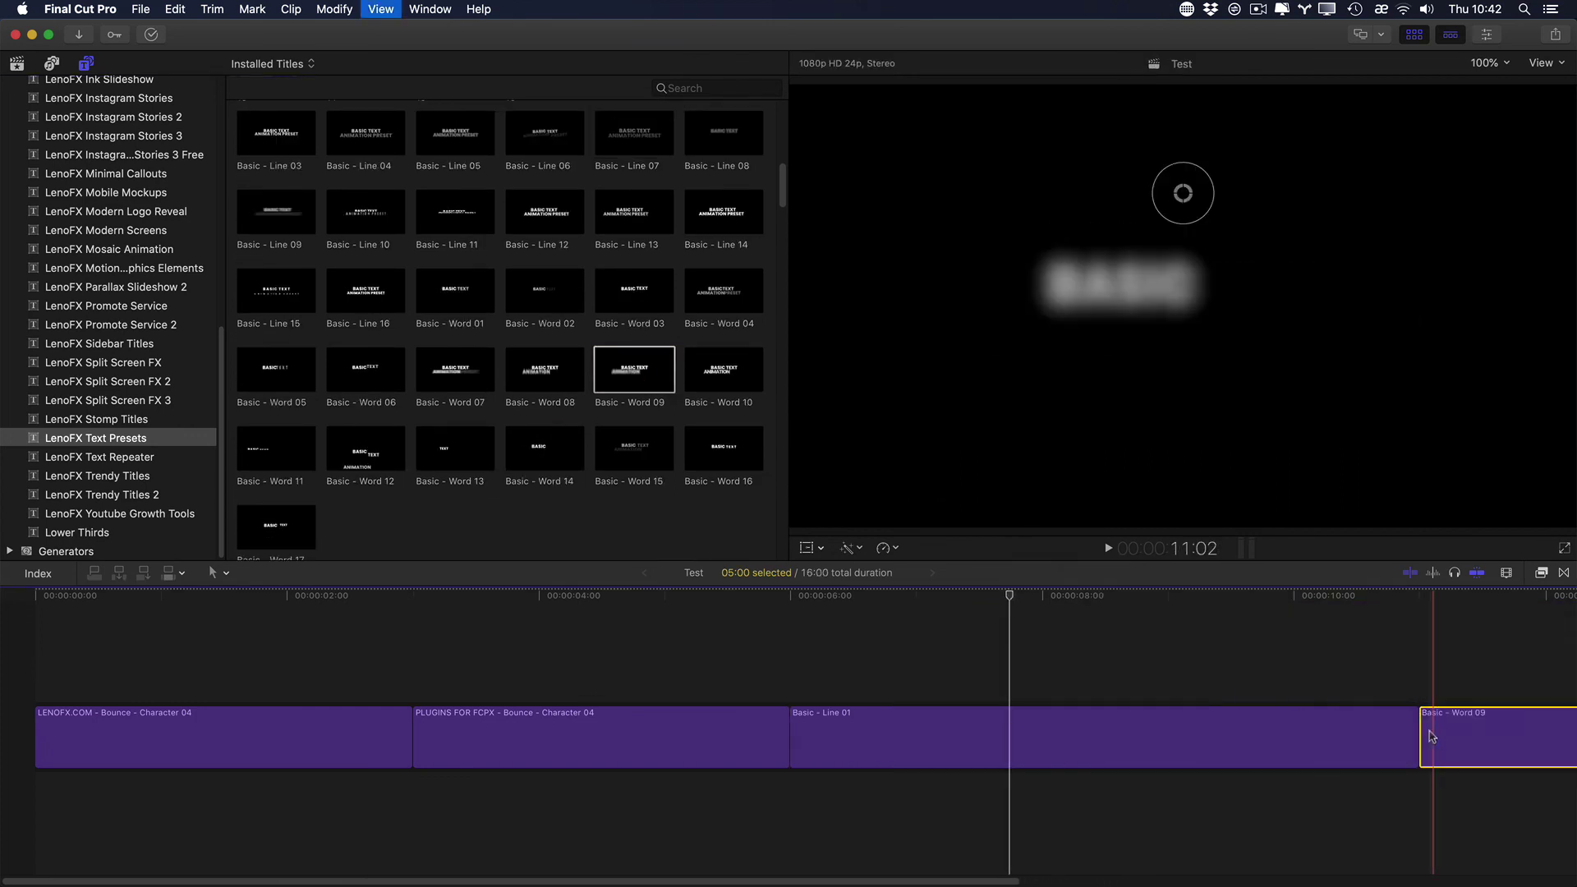
{"action": "key", "text": "space"}
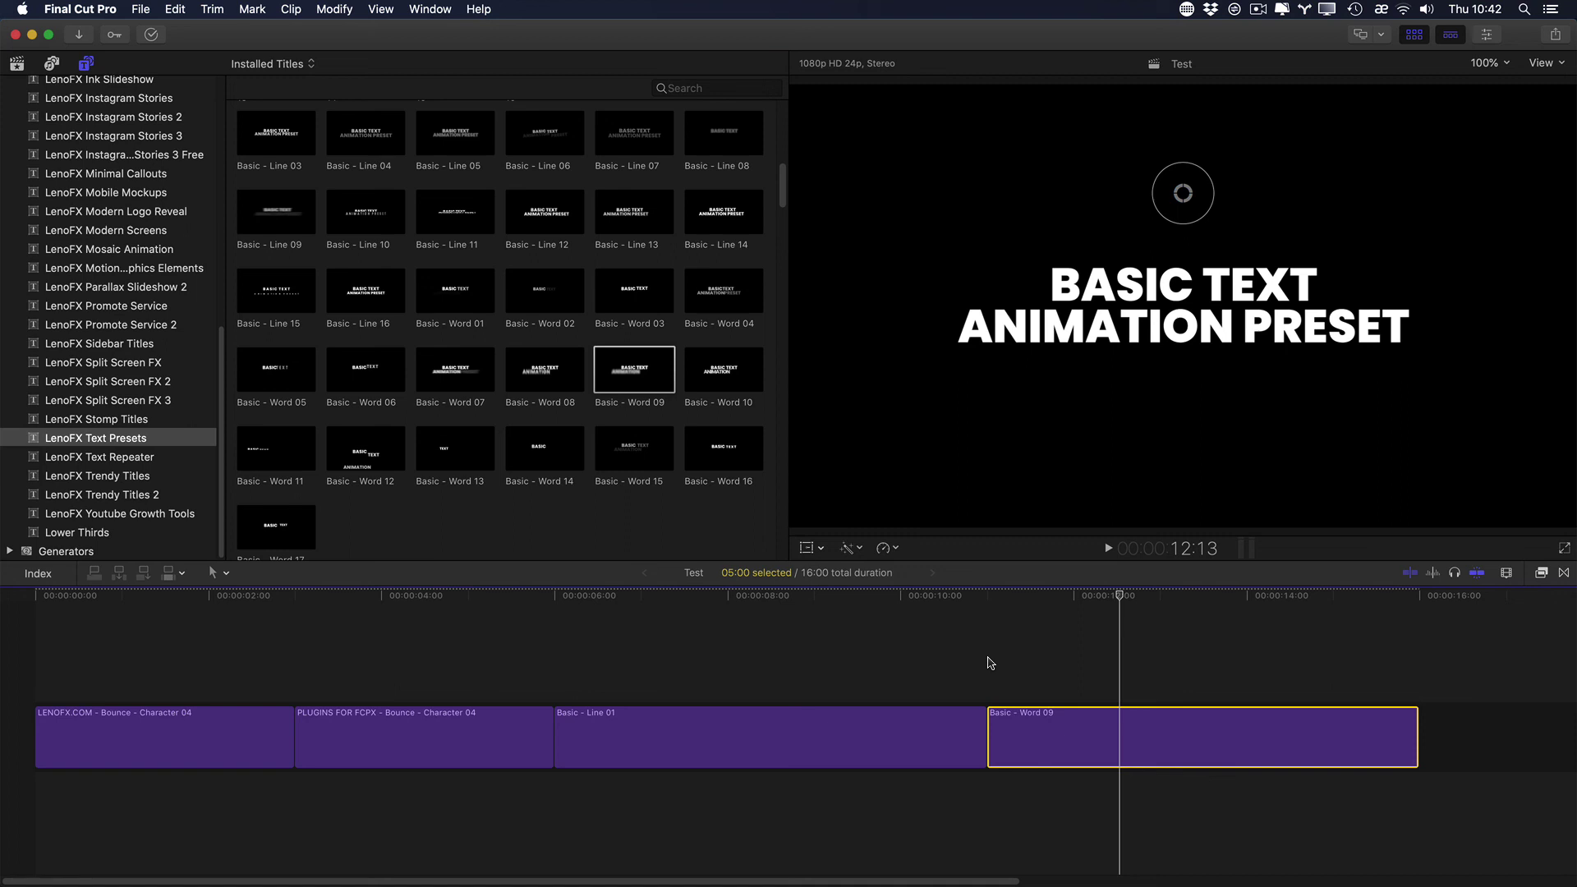
{"action": "scroll", "coordinate": [550, 415], "scroll_direction": "down", "scroll_amount": 10}
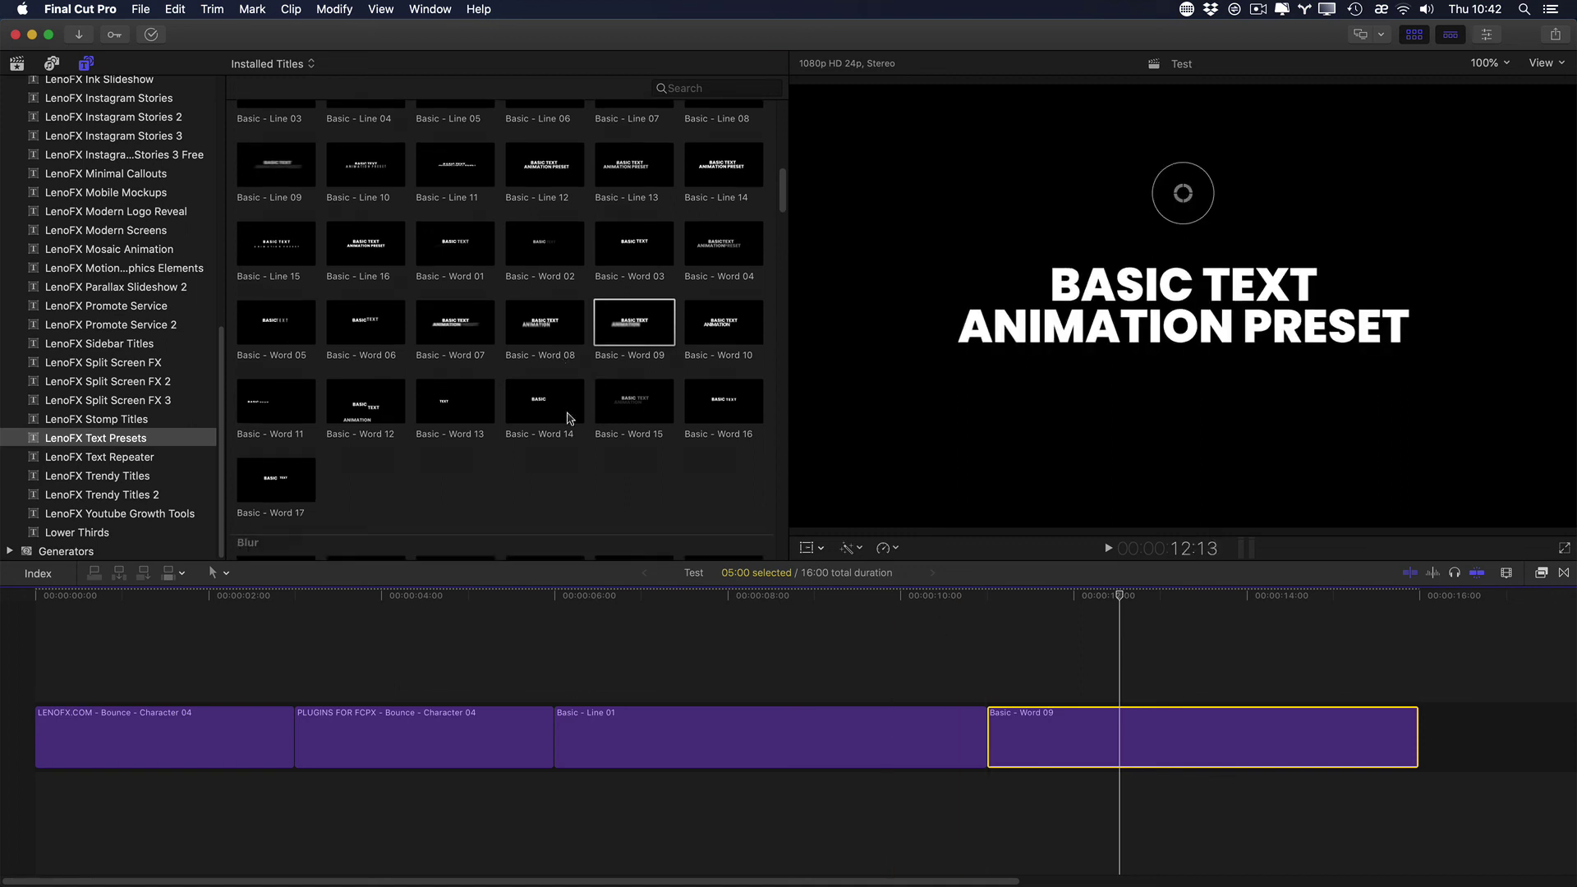